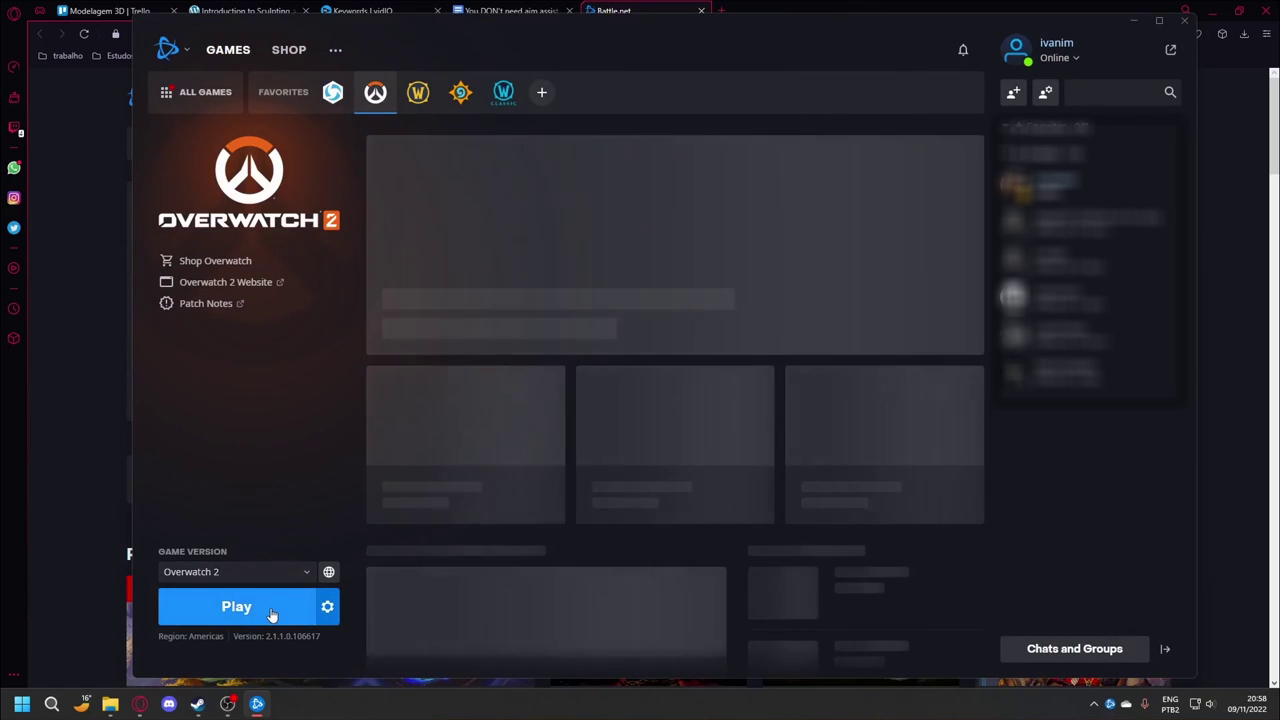
Review Battle.net's app settings for game launch, window closing, startup and advanced features, and exit the launcher.
click(172, 54)
click(206, 114)
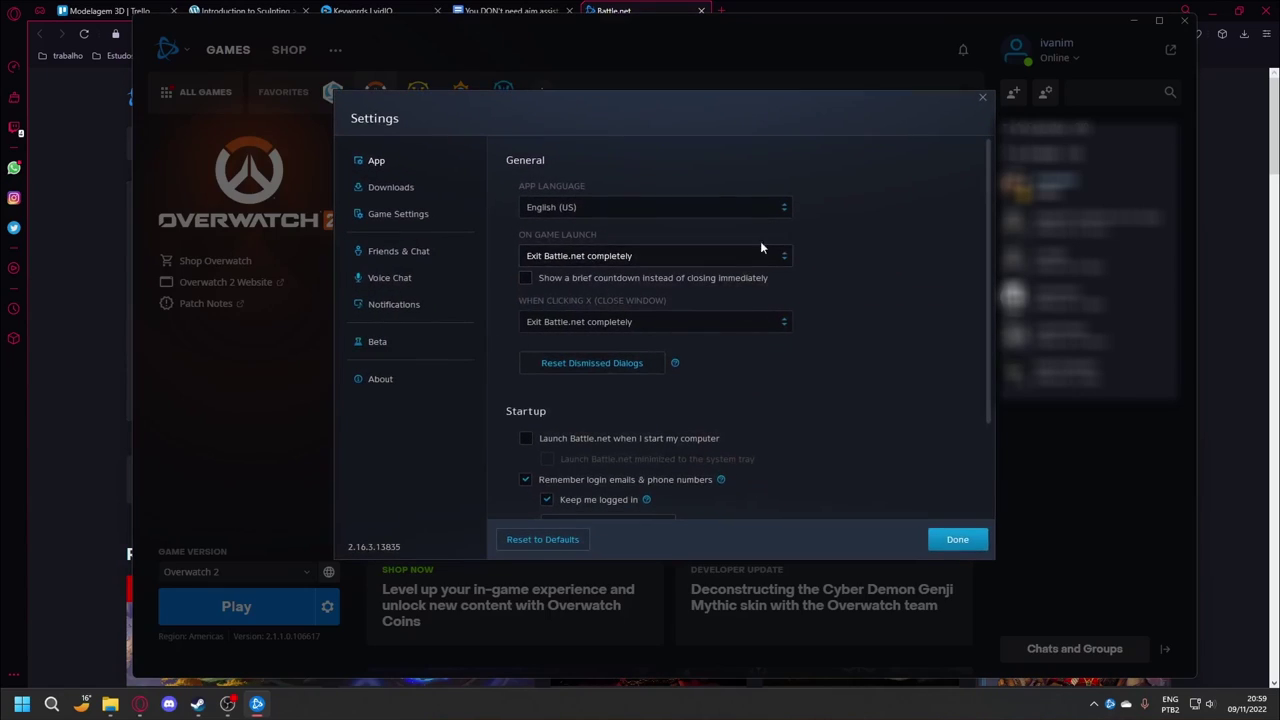
scroll(888, 256, down, 1)
scroll(888, 256, down, 2)
click(948, 543)
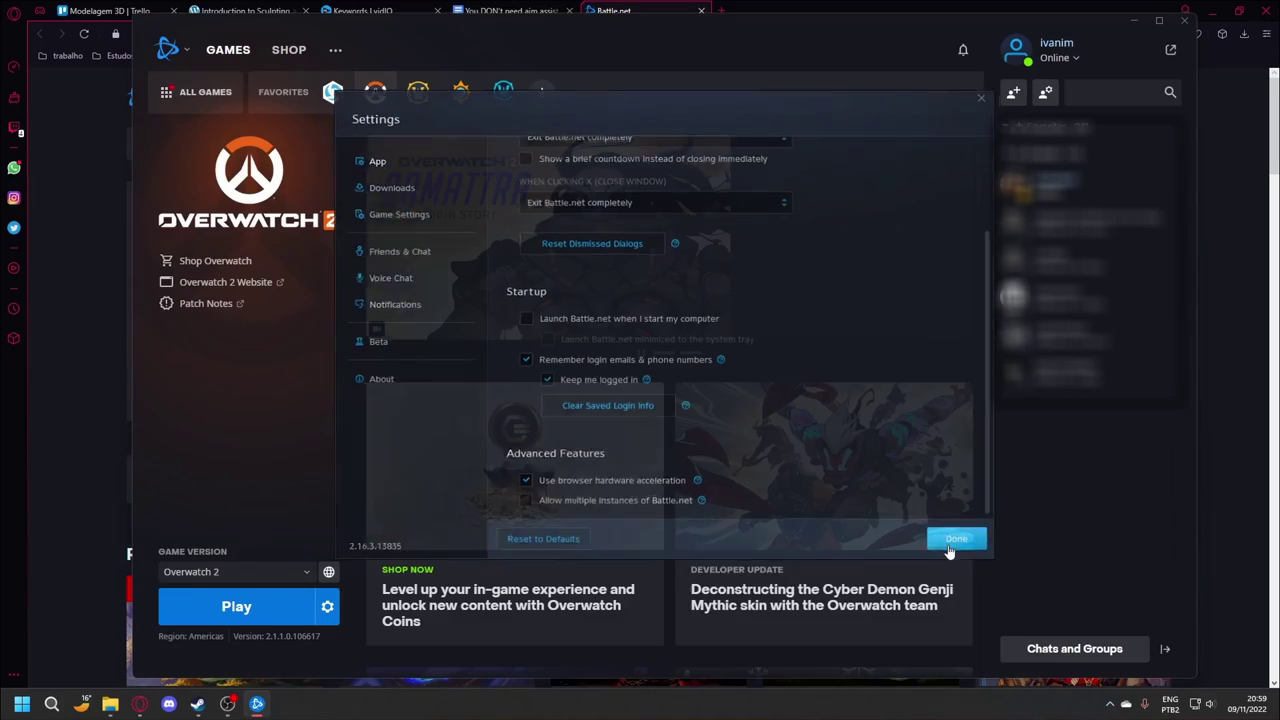
click(1184, 21)
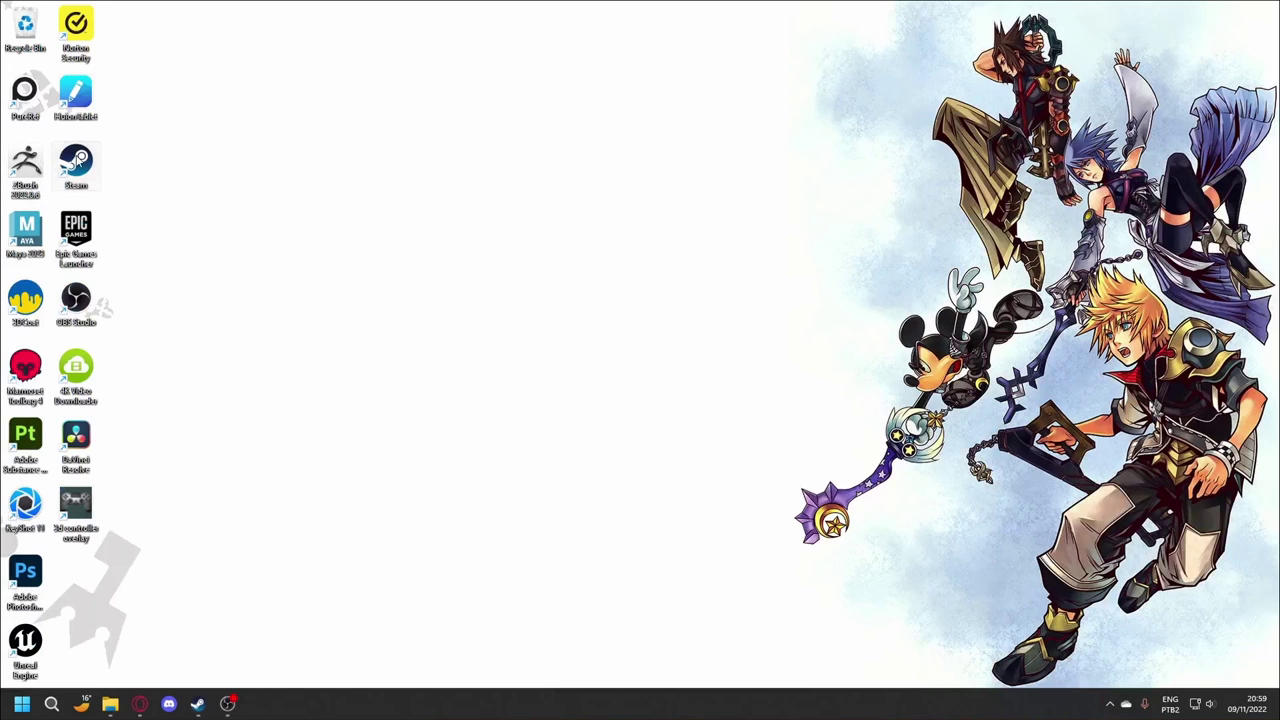
Switch to Steam and add Battle.net to the library as a non-Steam game.
double_click(77, 160)
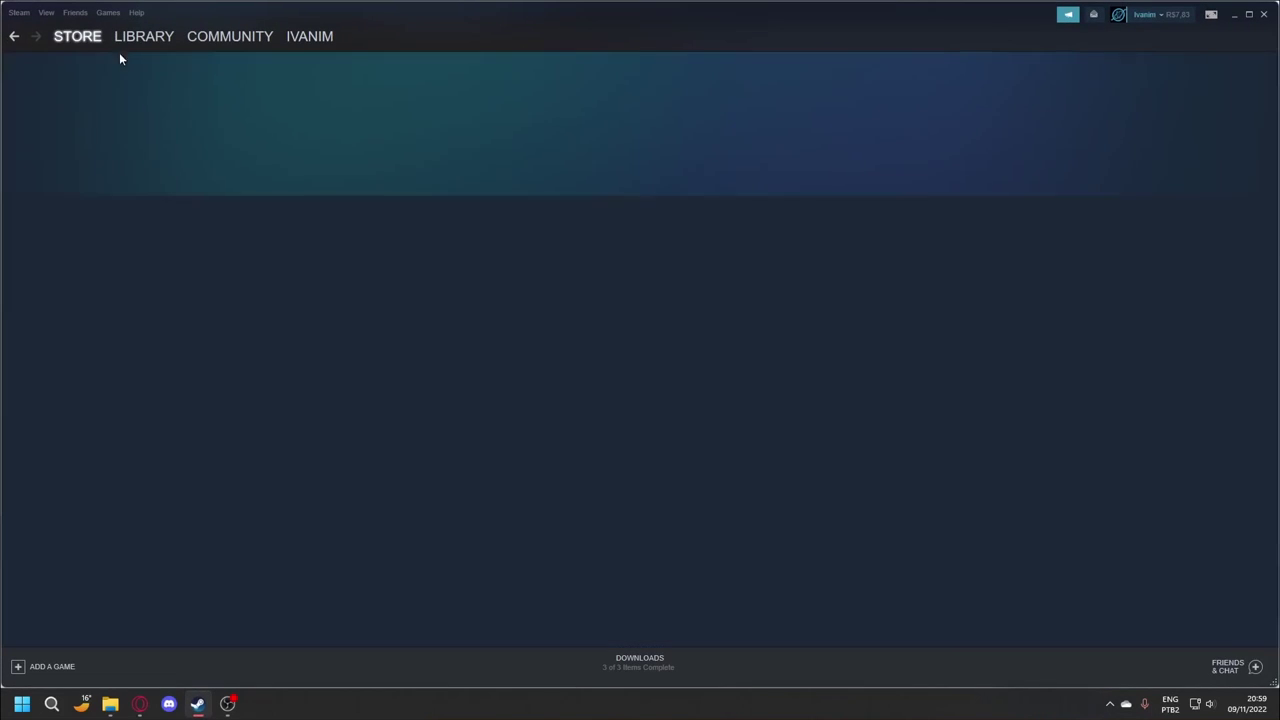
click(125, 40)
click(40, 670)
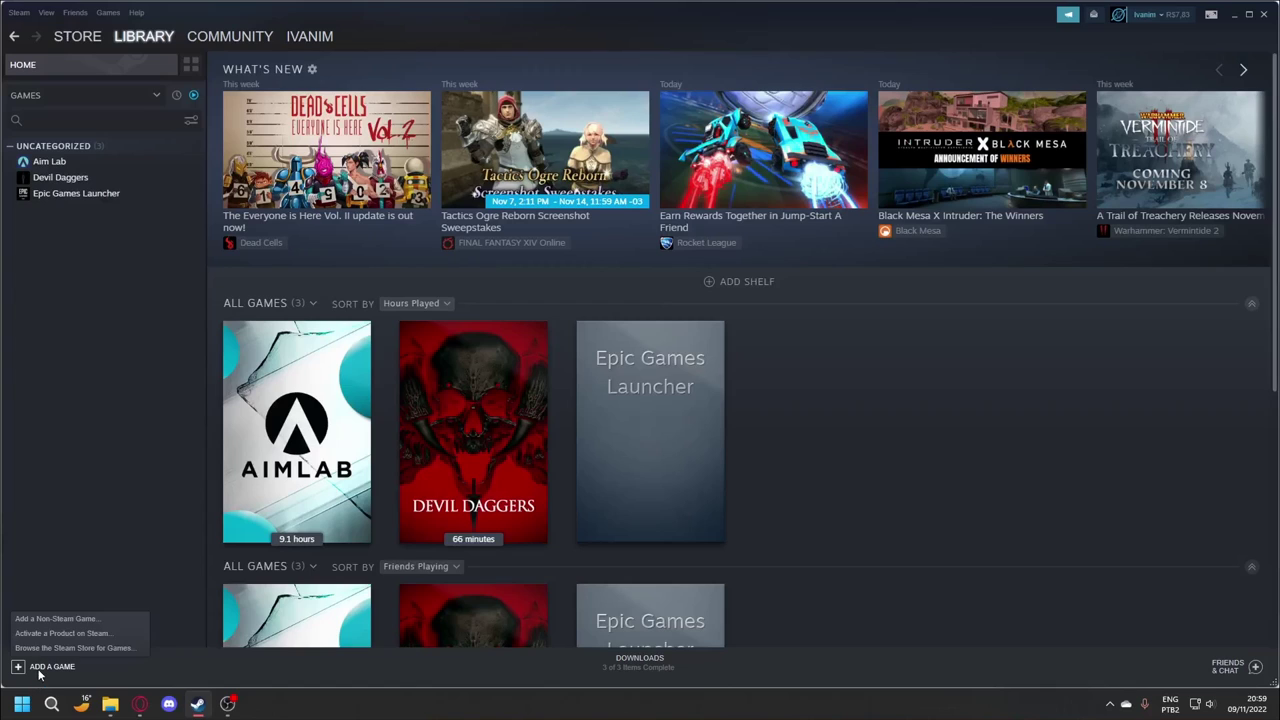
click(56, 618)
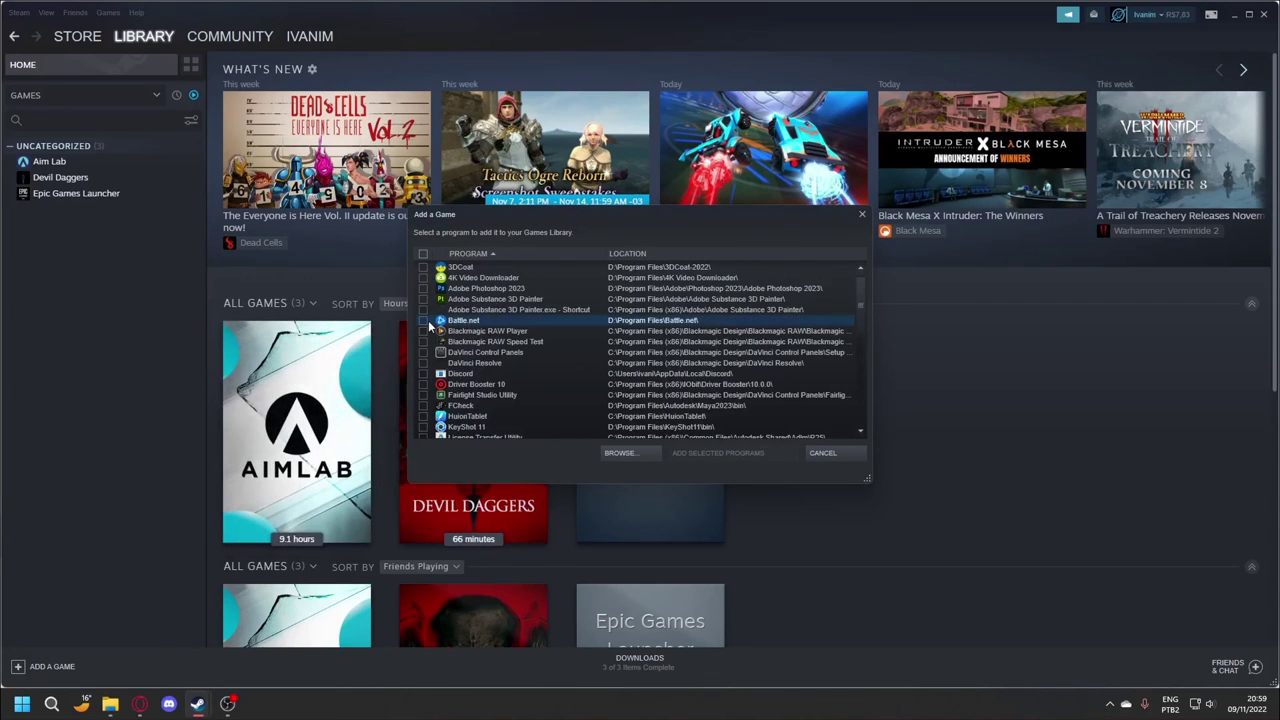
click(727, 455)
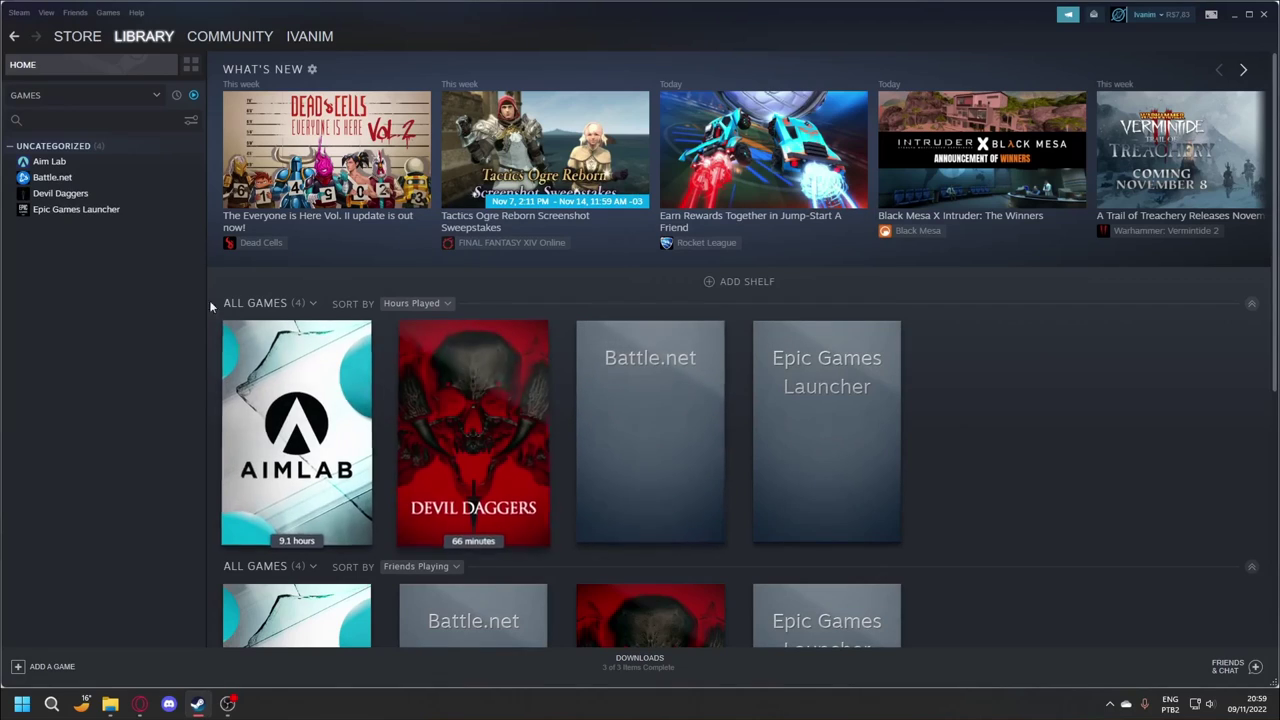
Change the Battle.net shortcut's target to "D:\Program Files\Battle.net\Battle.net.exe" in its properties.
click(45, 179)
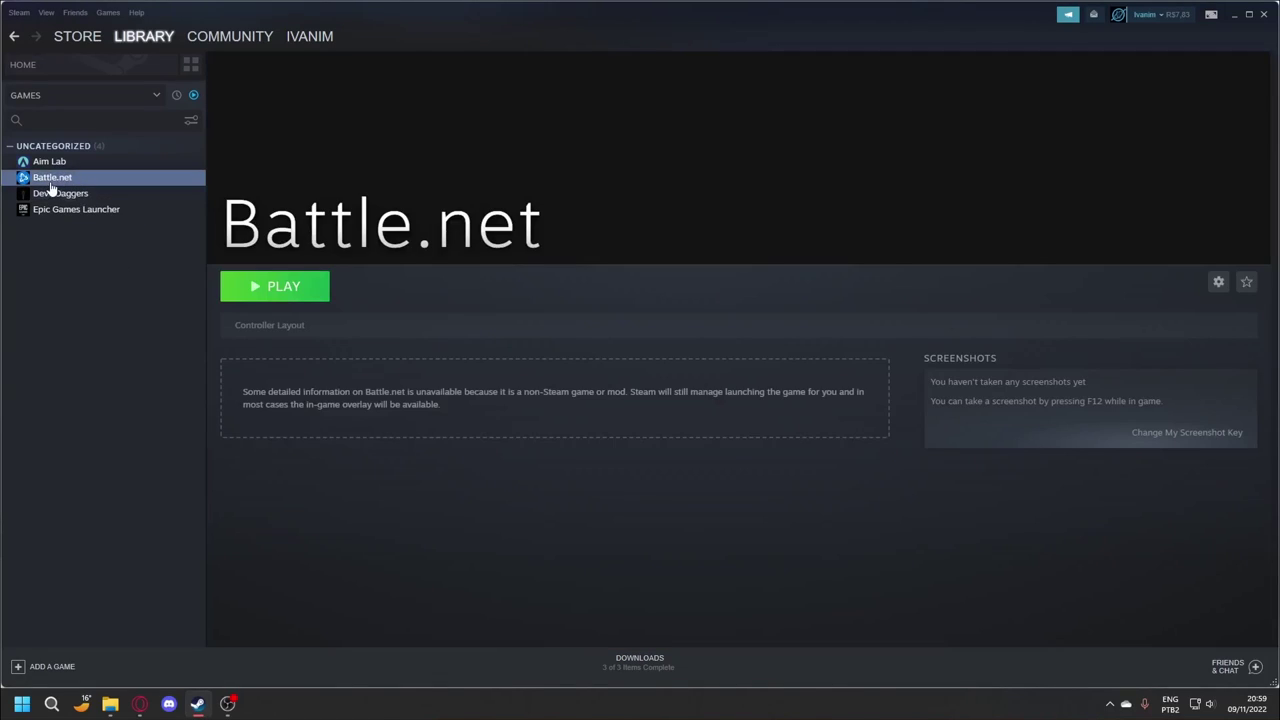
right_click(52, 186)
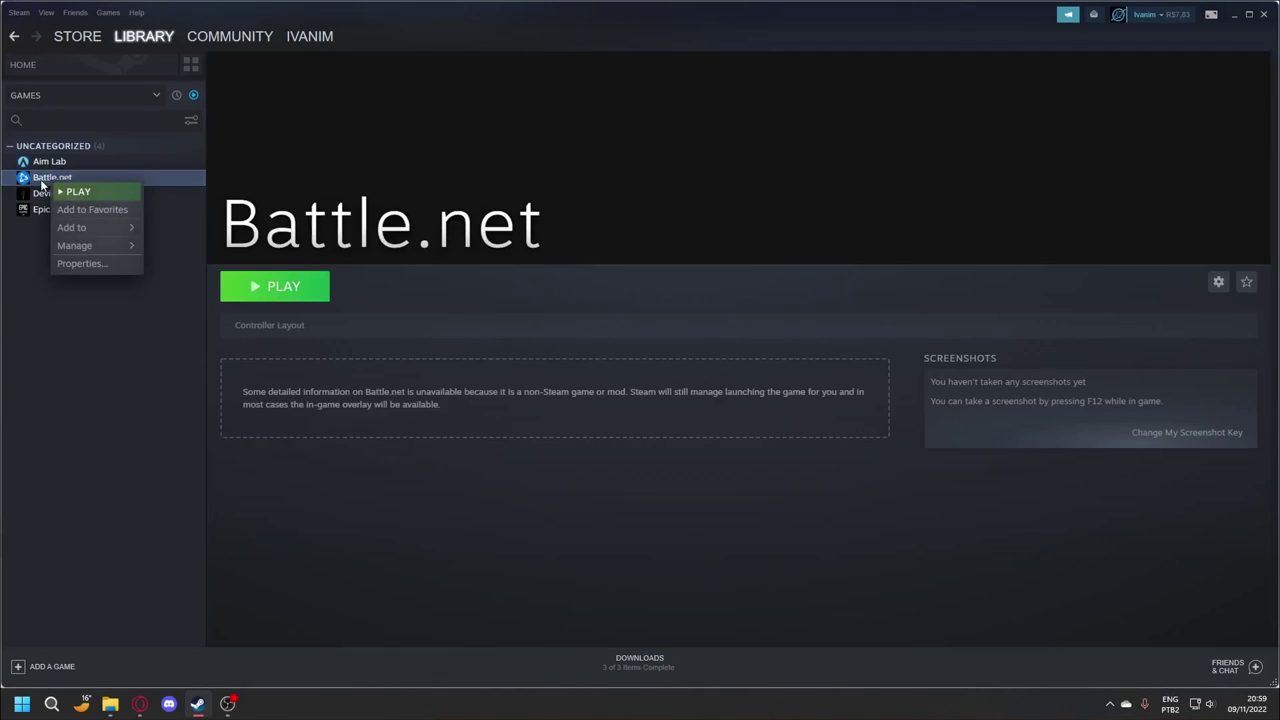
click(96, 264)
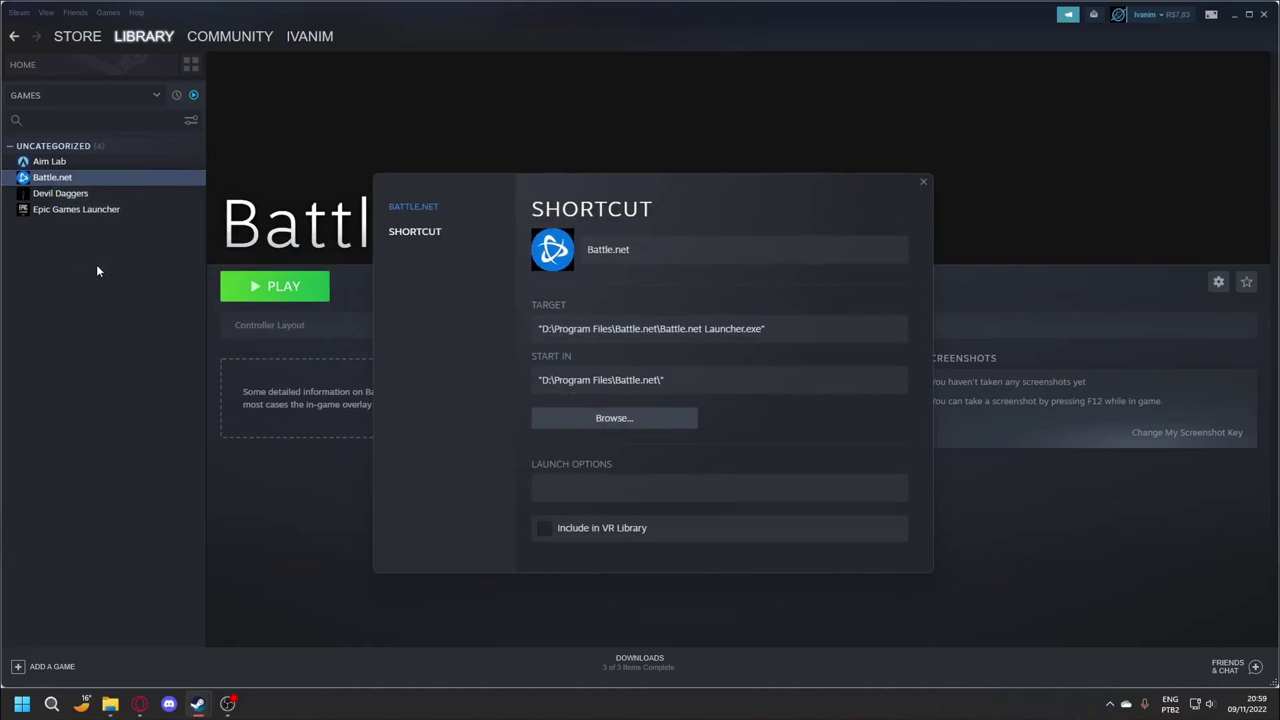
click(742, 326)
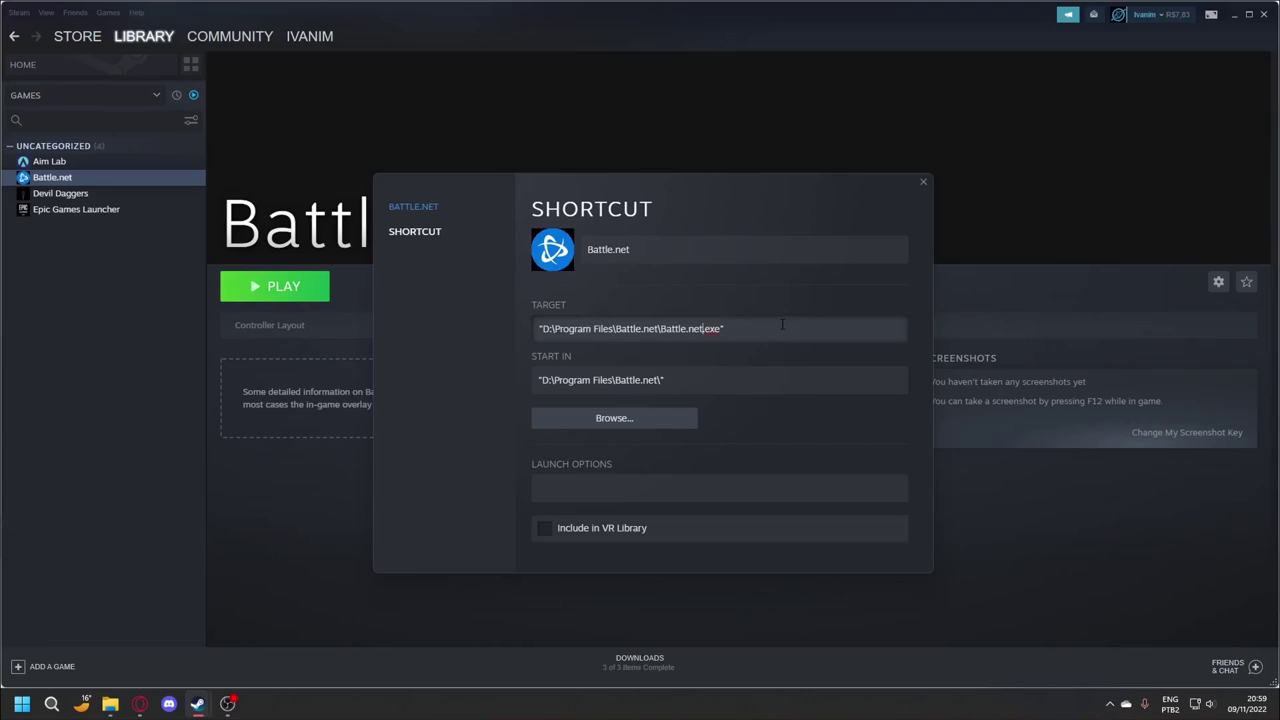
click(921, 183)
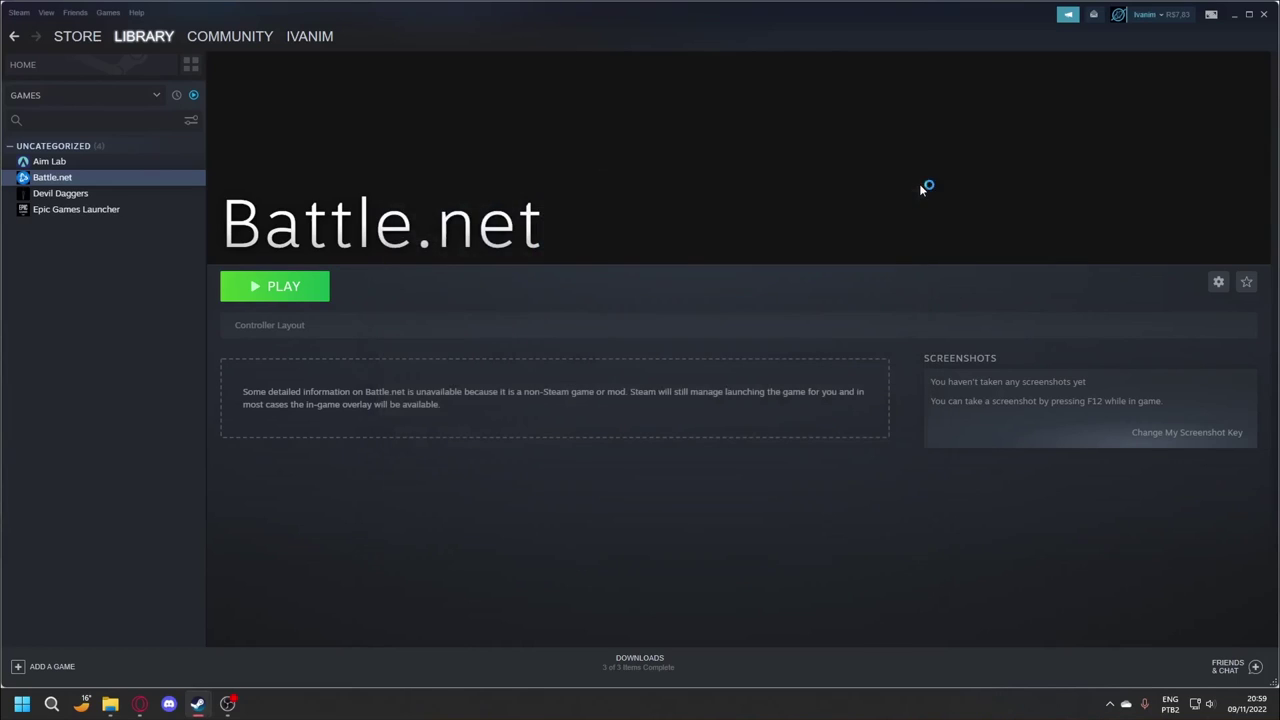
Launch Overwatch 2 through Steam's Battle.net shortcut and enter the Practice Range as Tracer.
click(242, 291)
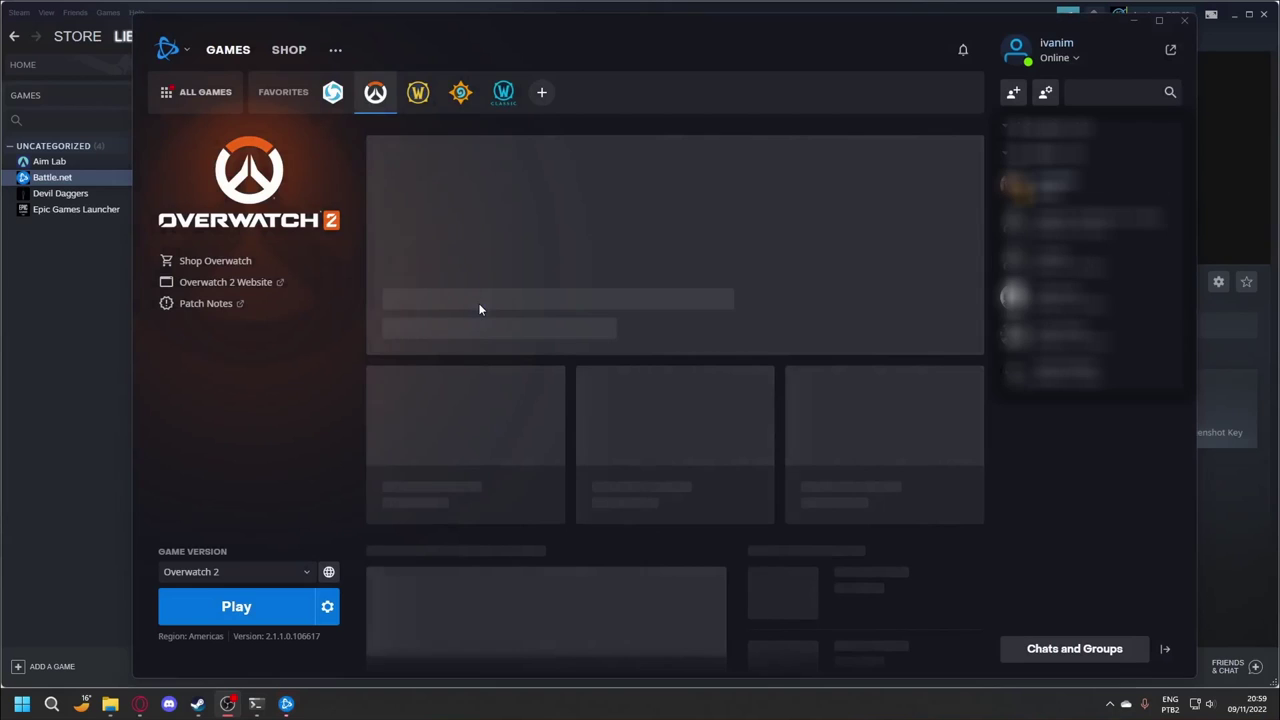
click(240, 608)
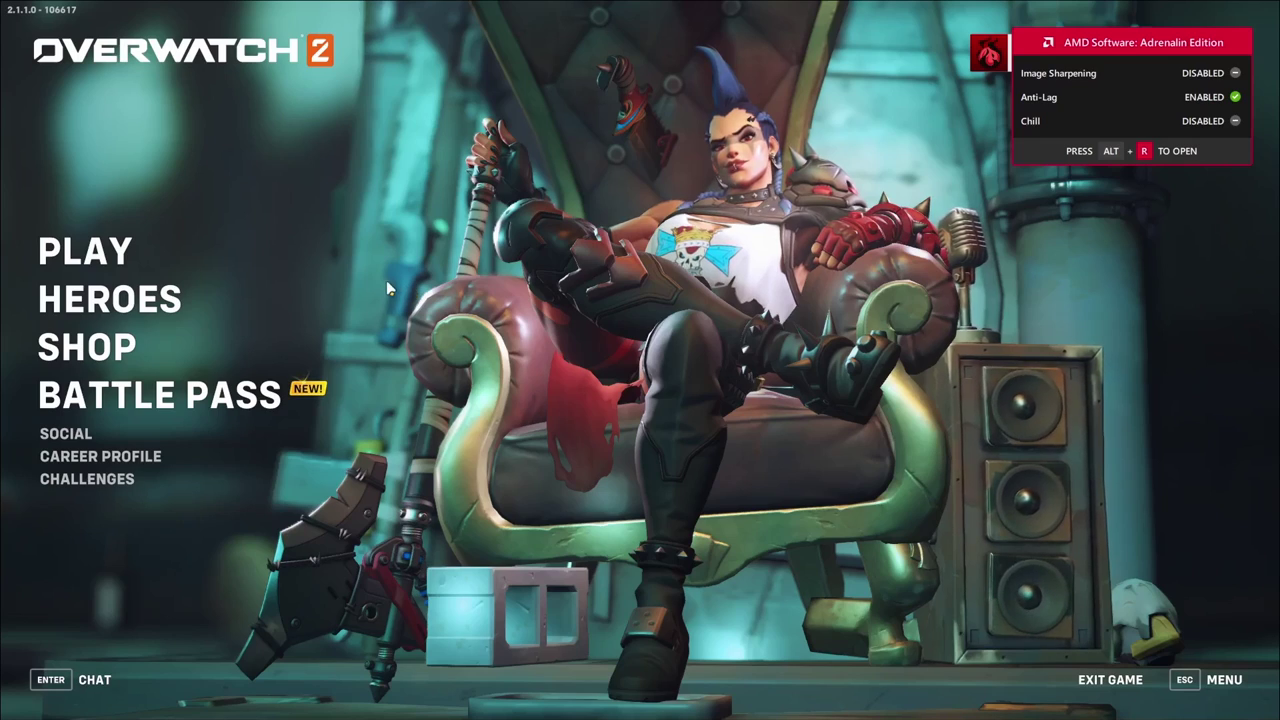
click(98, 252)
click(1121, 264)
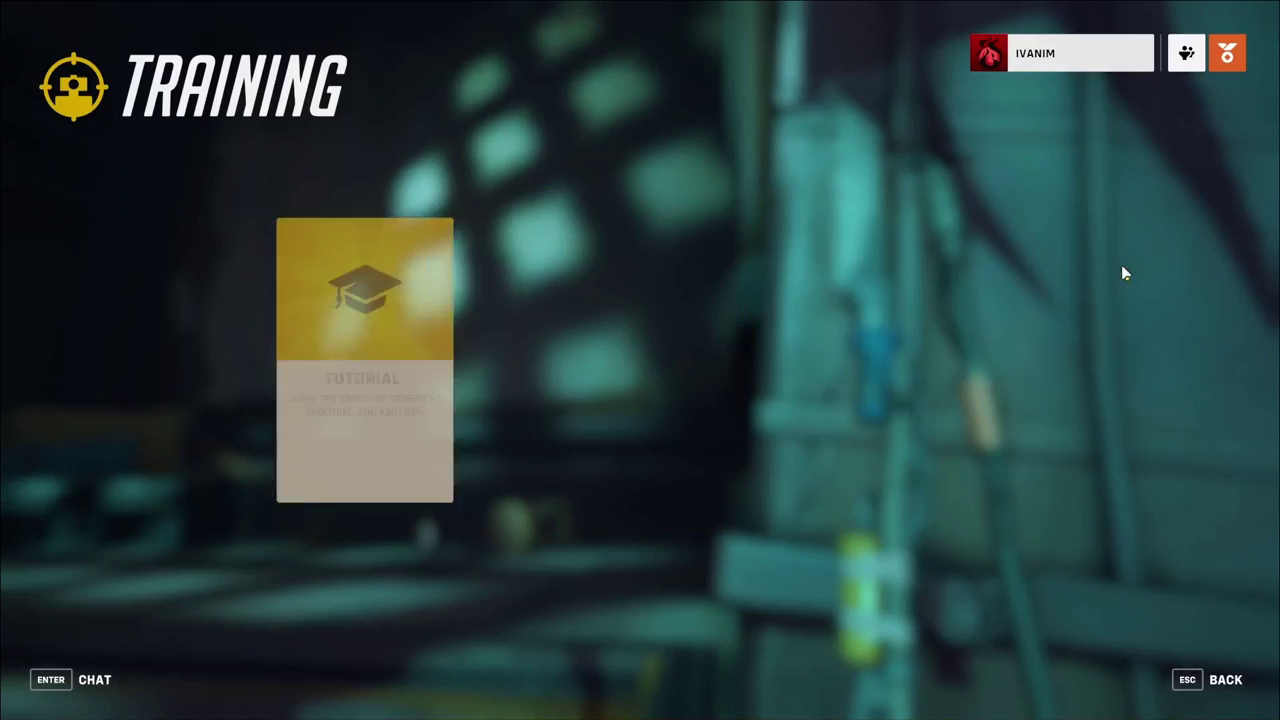
click(657, 353)
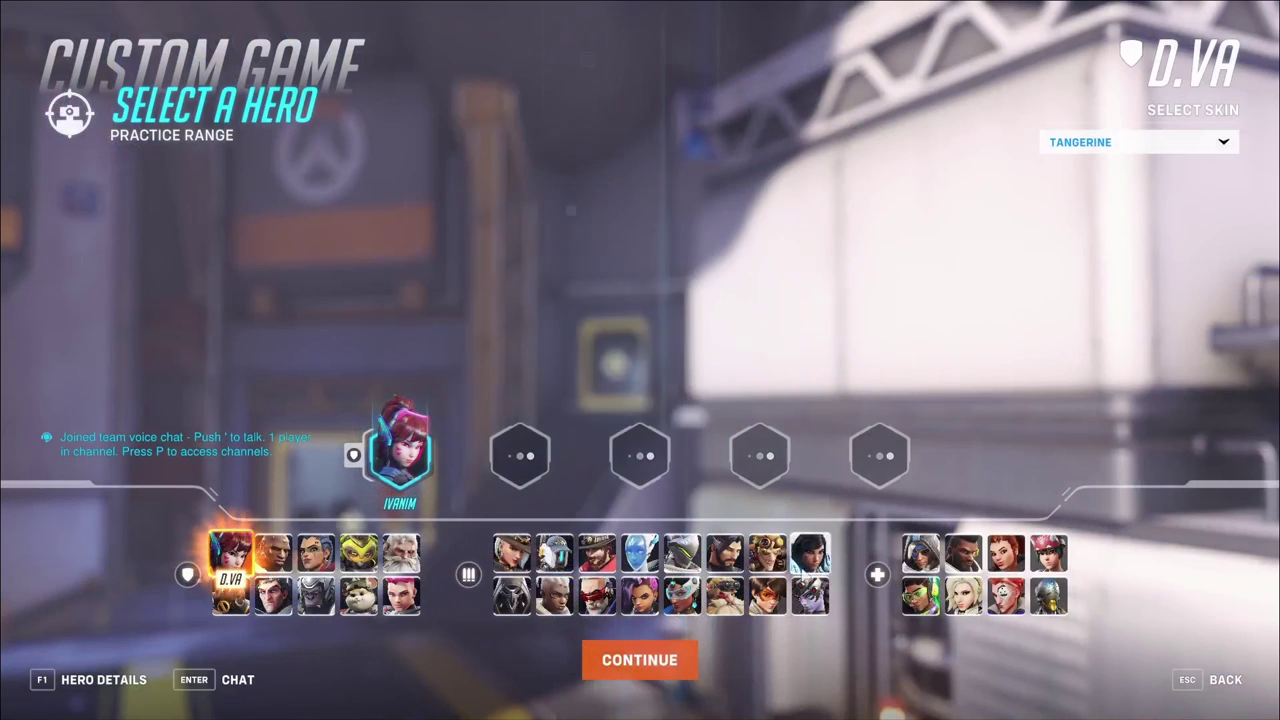
double_click(767, 596)
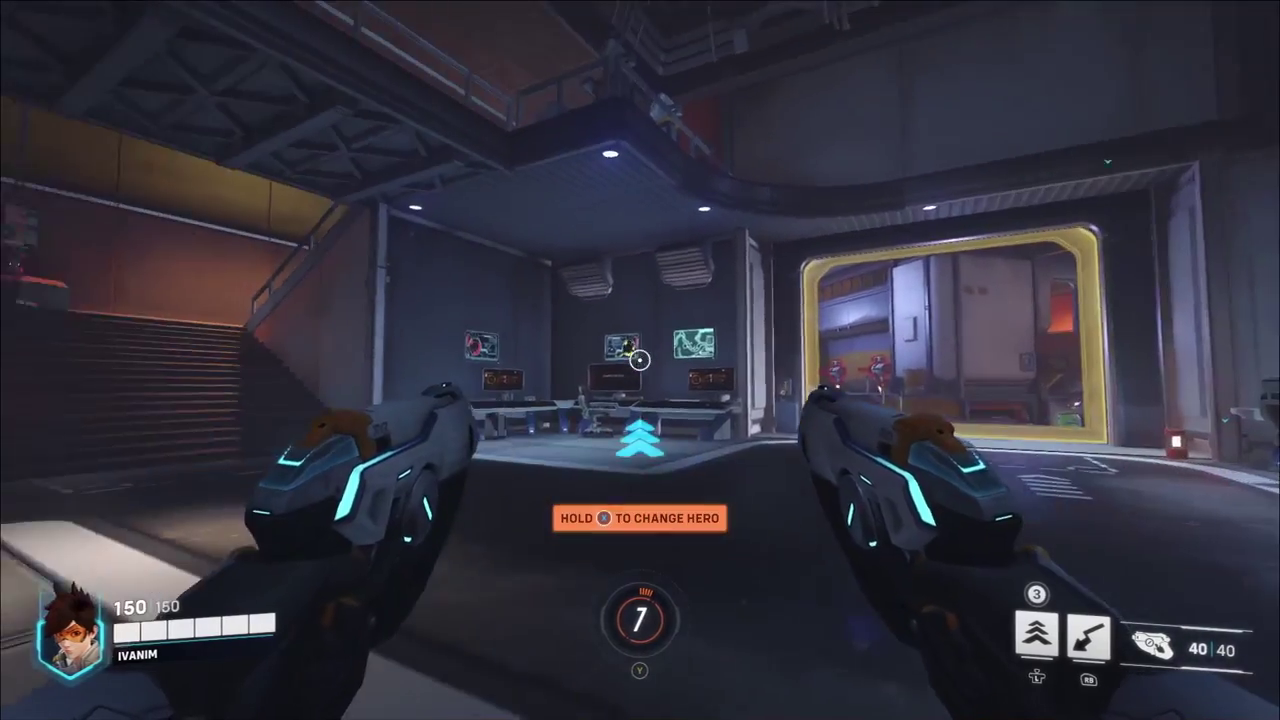
Examine the mouse and controller sensitivities for all heroes in the game's control options.
key(Escape)
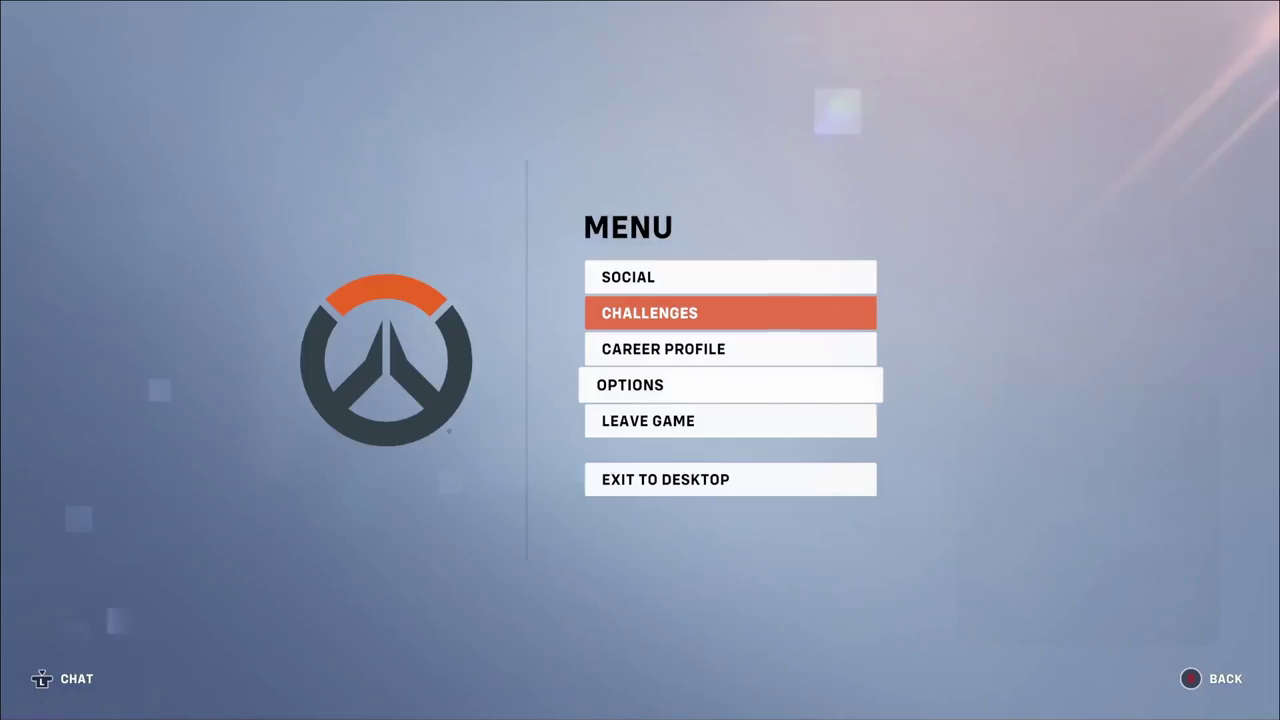
key(Return)
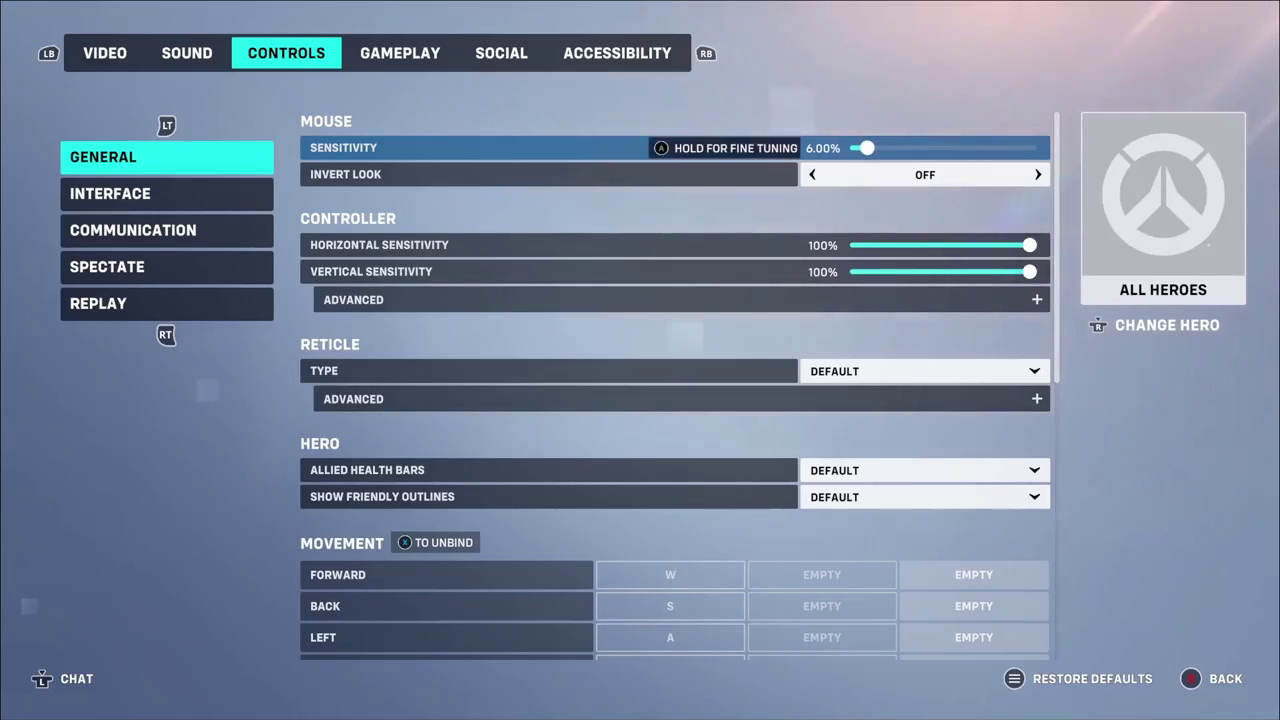
key(Left)
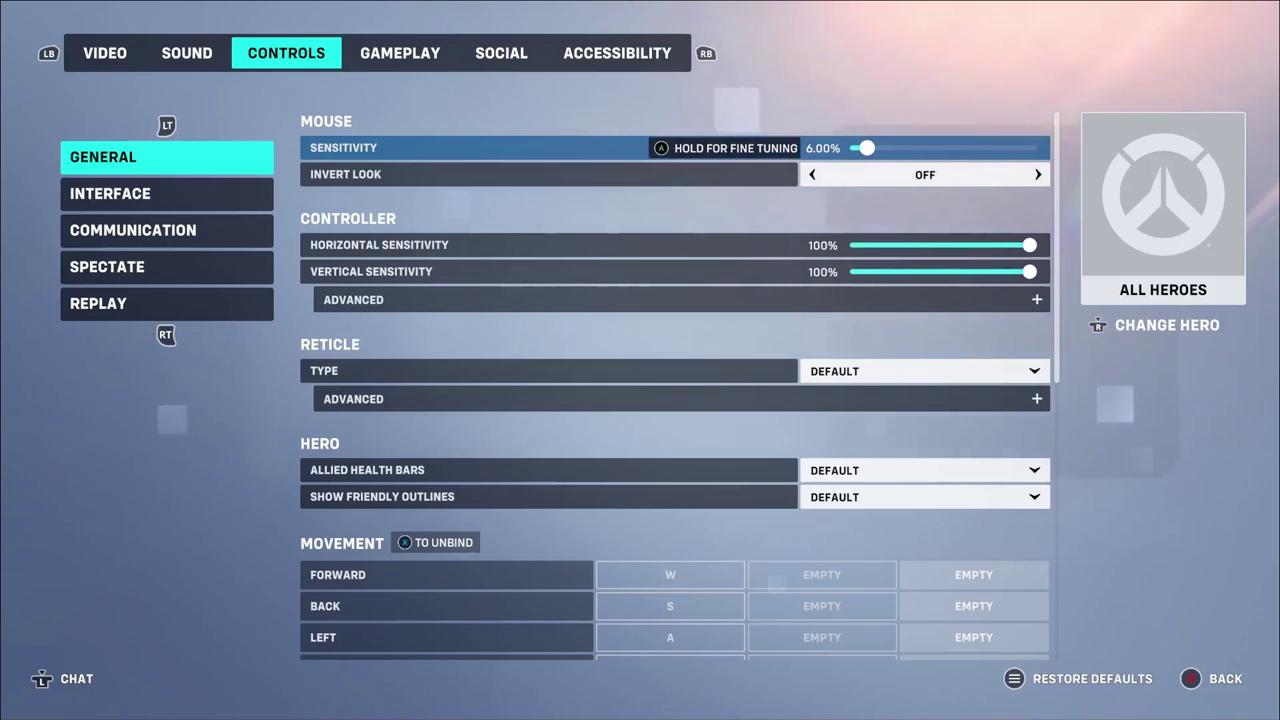
key(Down)
key(Down)
key(Down)
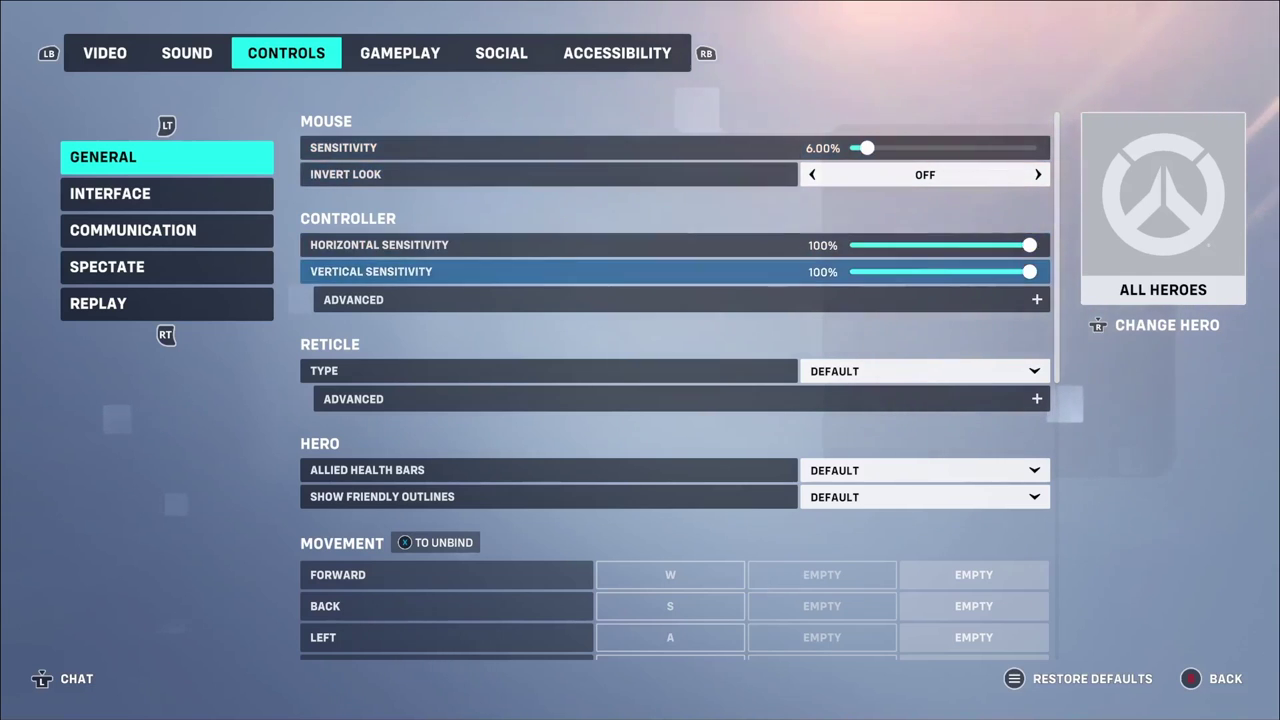
Examine the controller bindings for crouch, jump, the three abilities and interact, and return to the Practice Range.
key(Up)
key(Up)
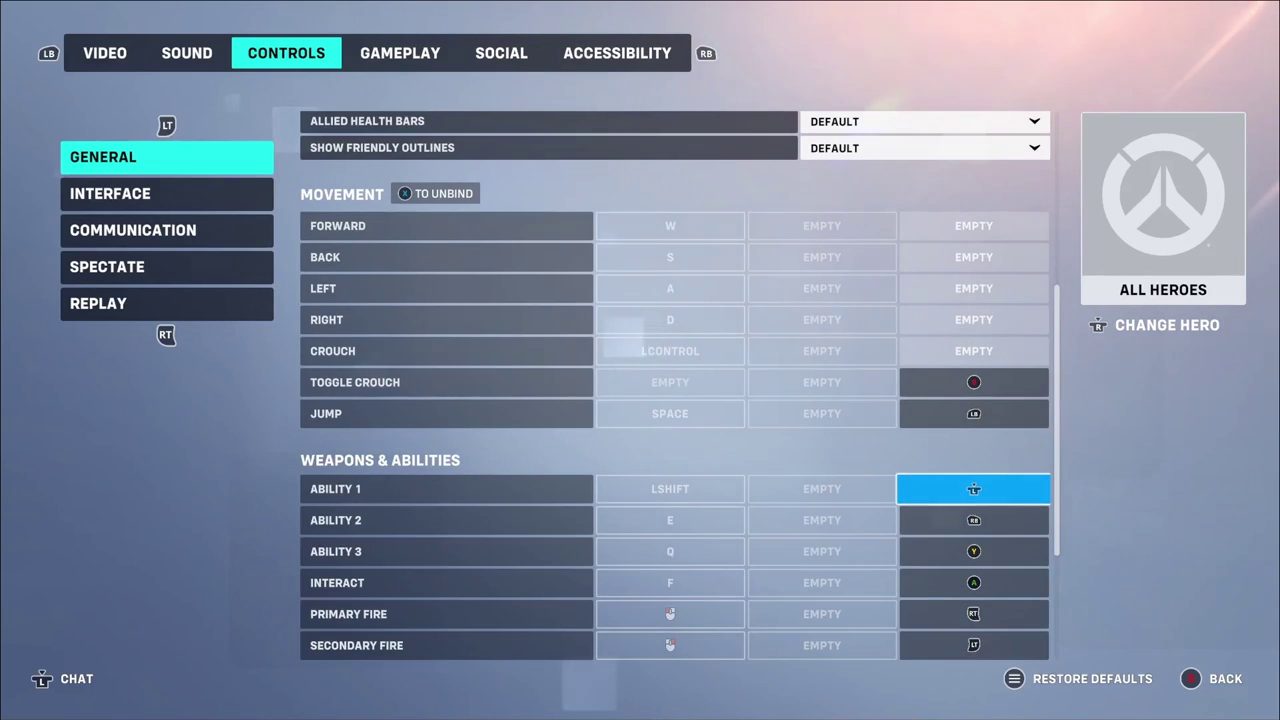
key(Up)
key(Up)
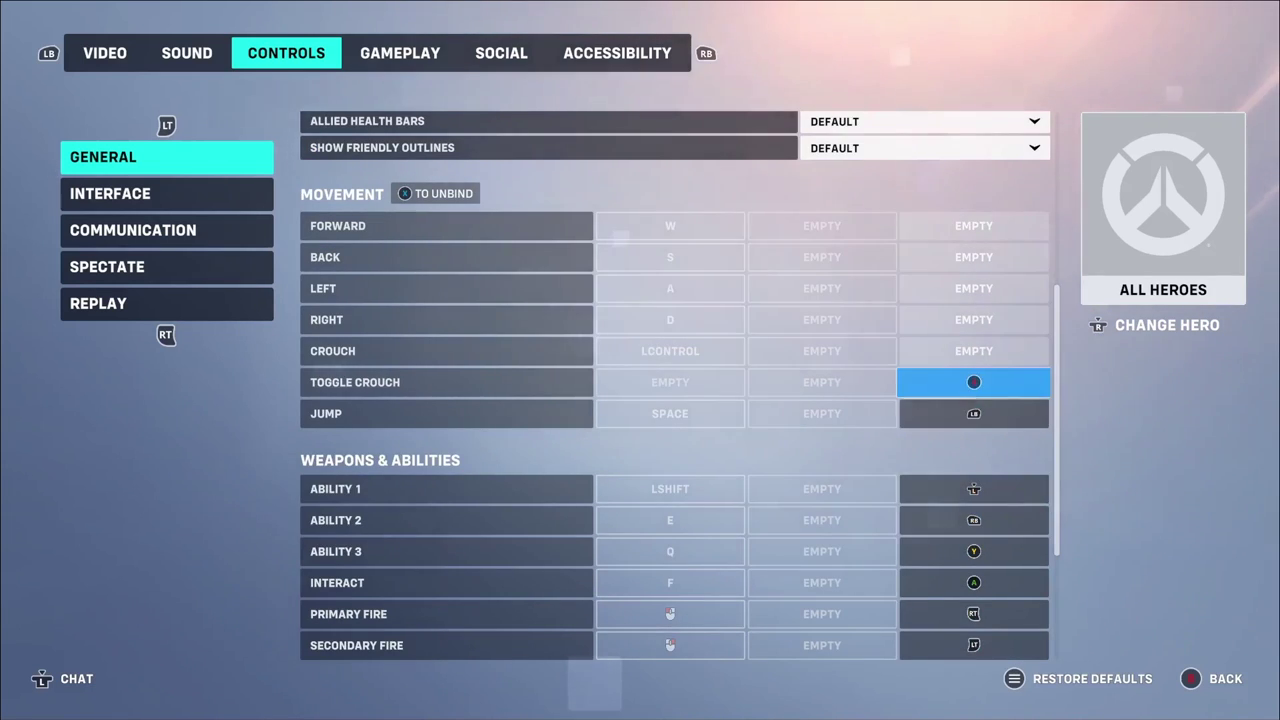
key(Down)
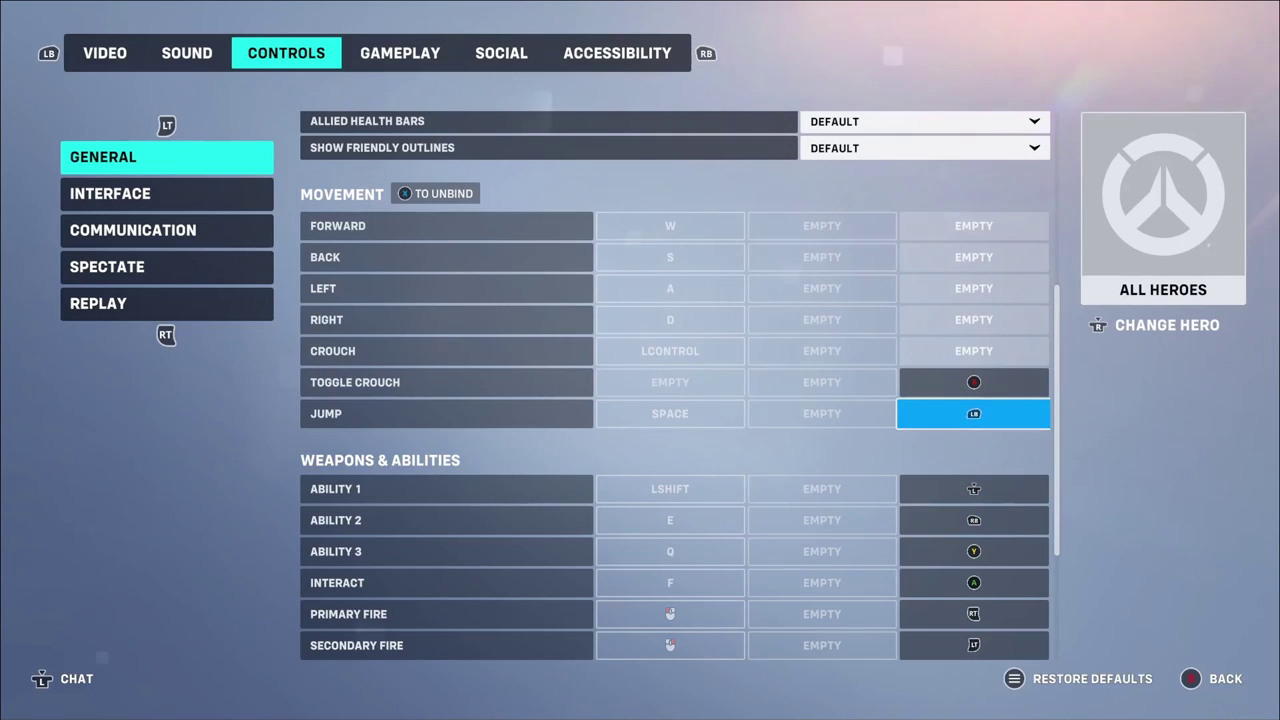
key(Down)
key(Down)
key(Down)
key(Down)
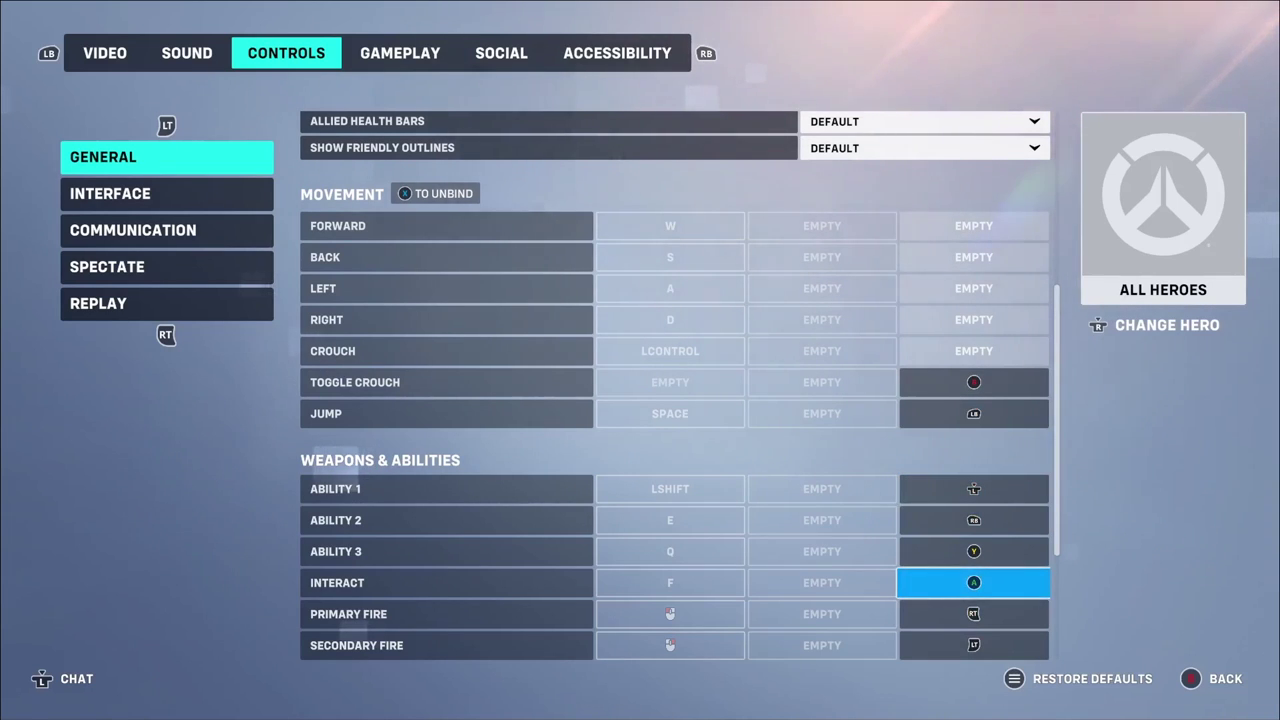
key(Up)
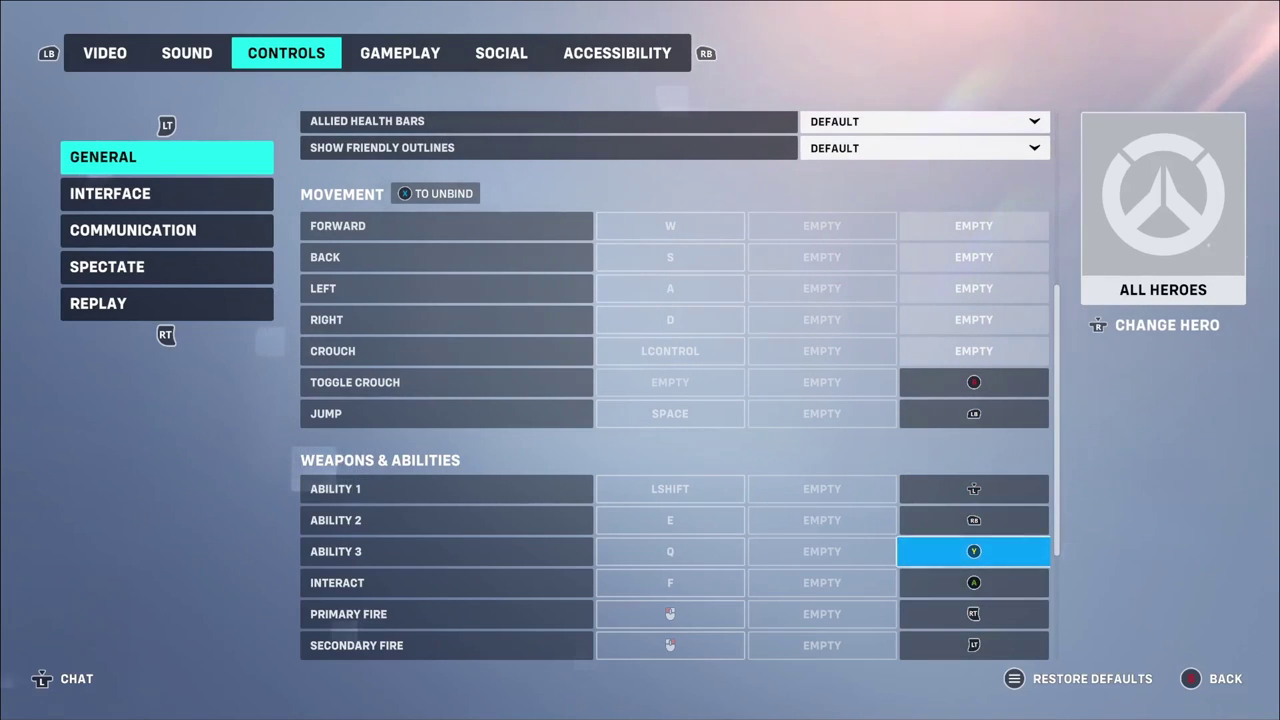
key(Up)
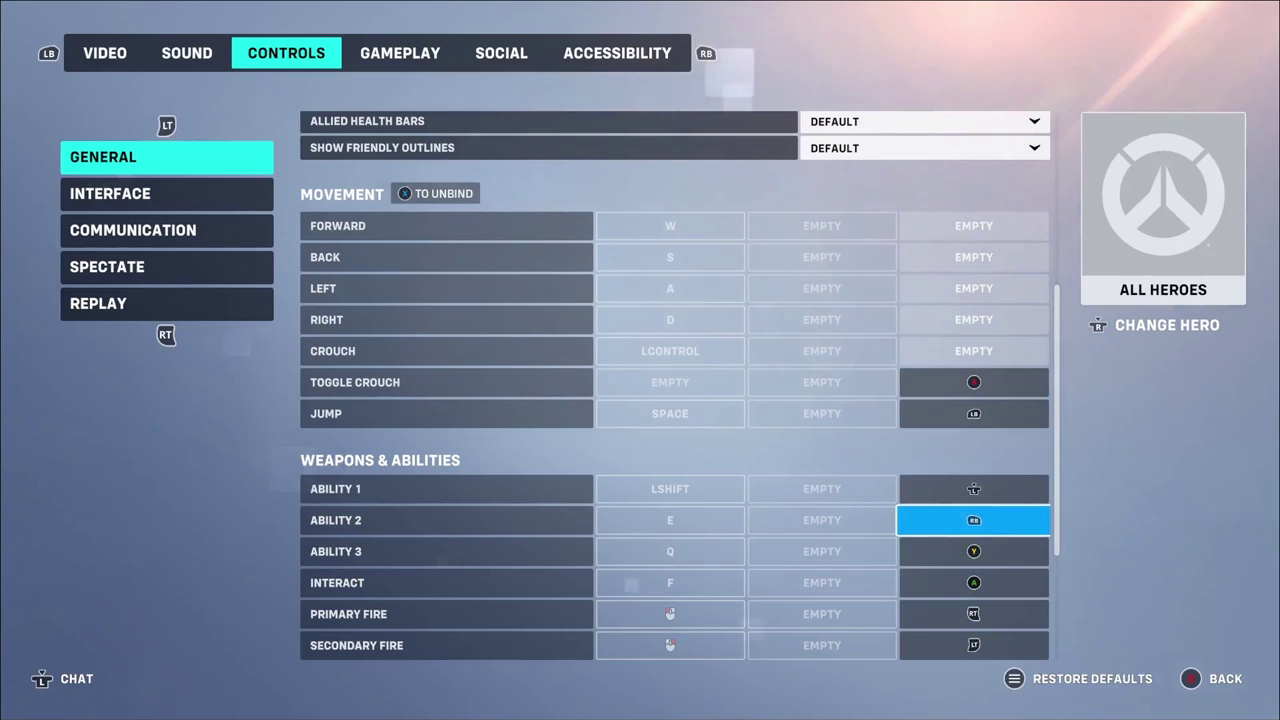
key(Up)
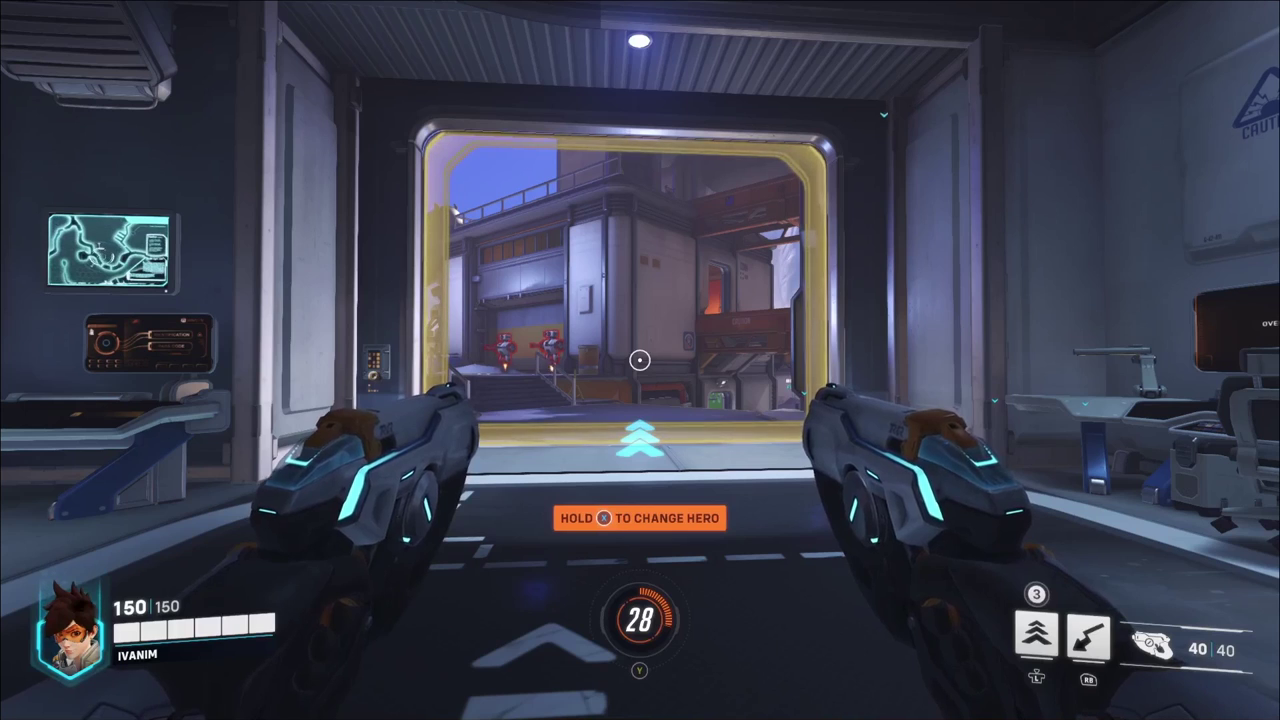
Set the gyro's style of input to Mouse in the Steam overlay's controller configuration for Battle.net.
key(shift+Tab)
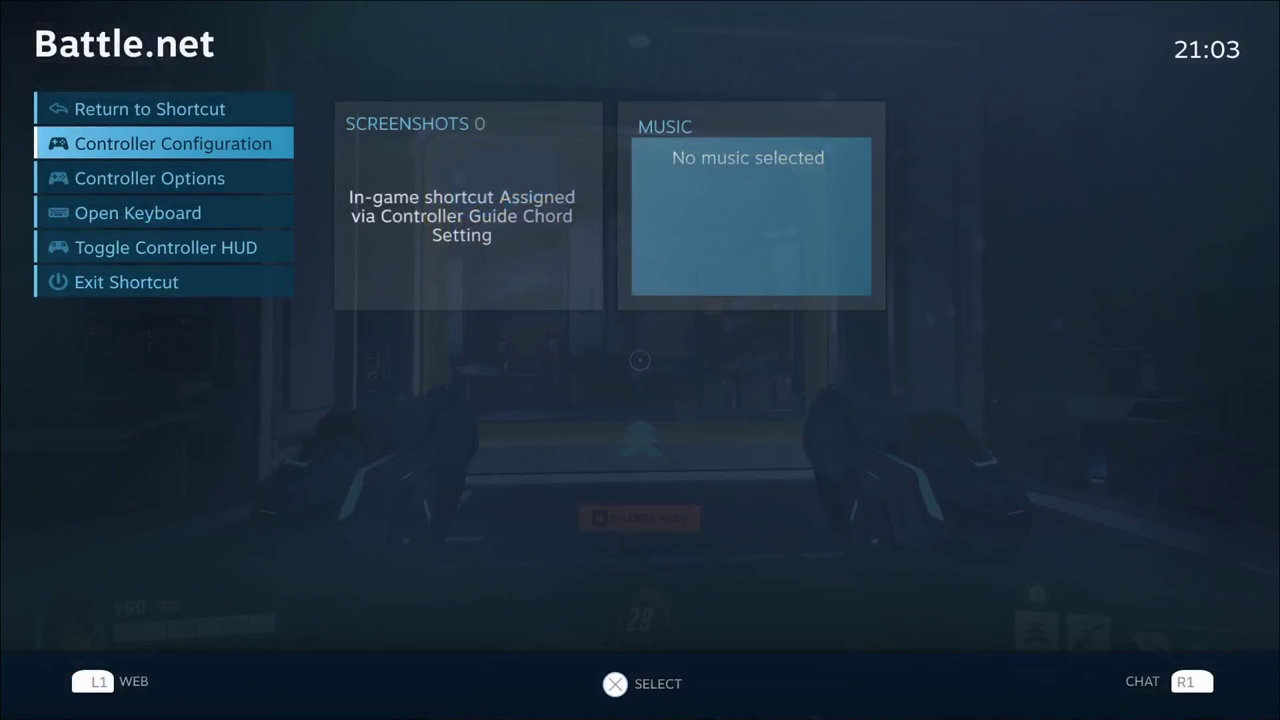
key(Return)
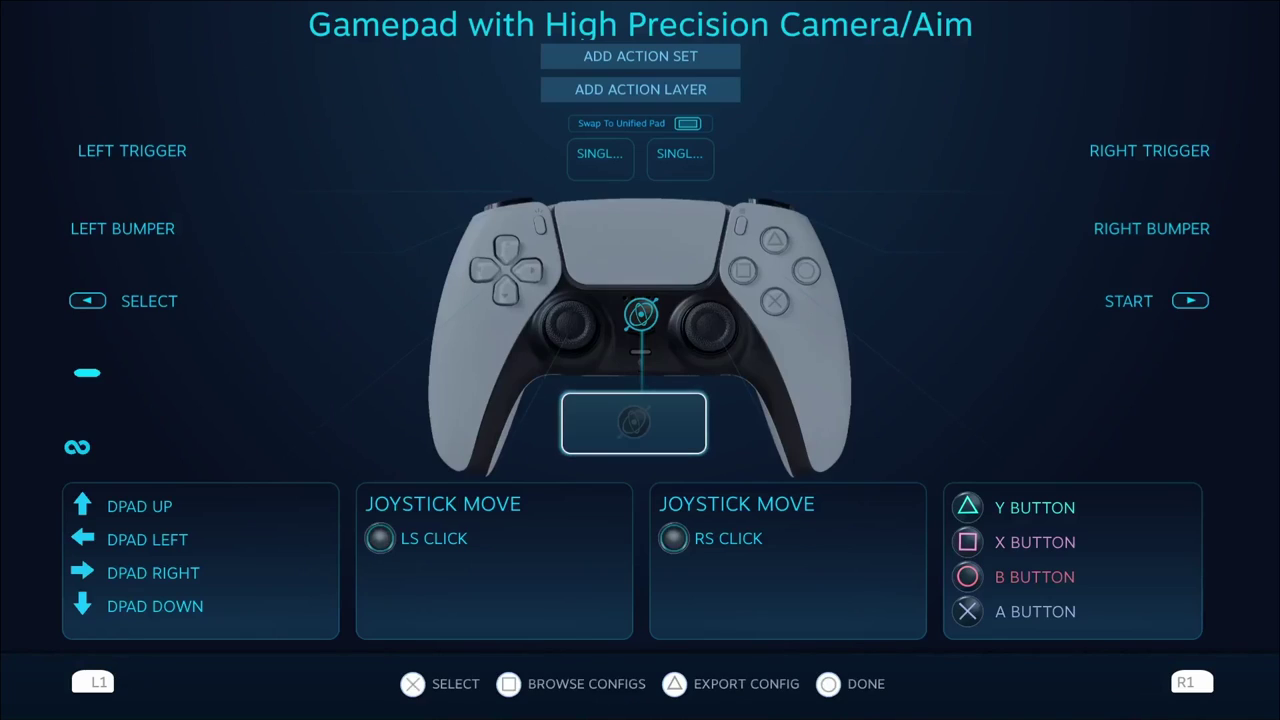
key(Return)
key(Return)
key(Down)
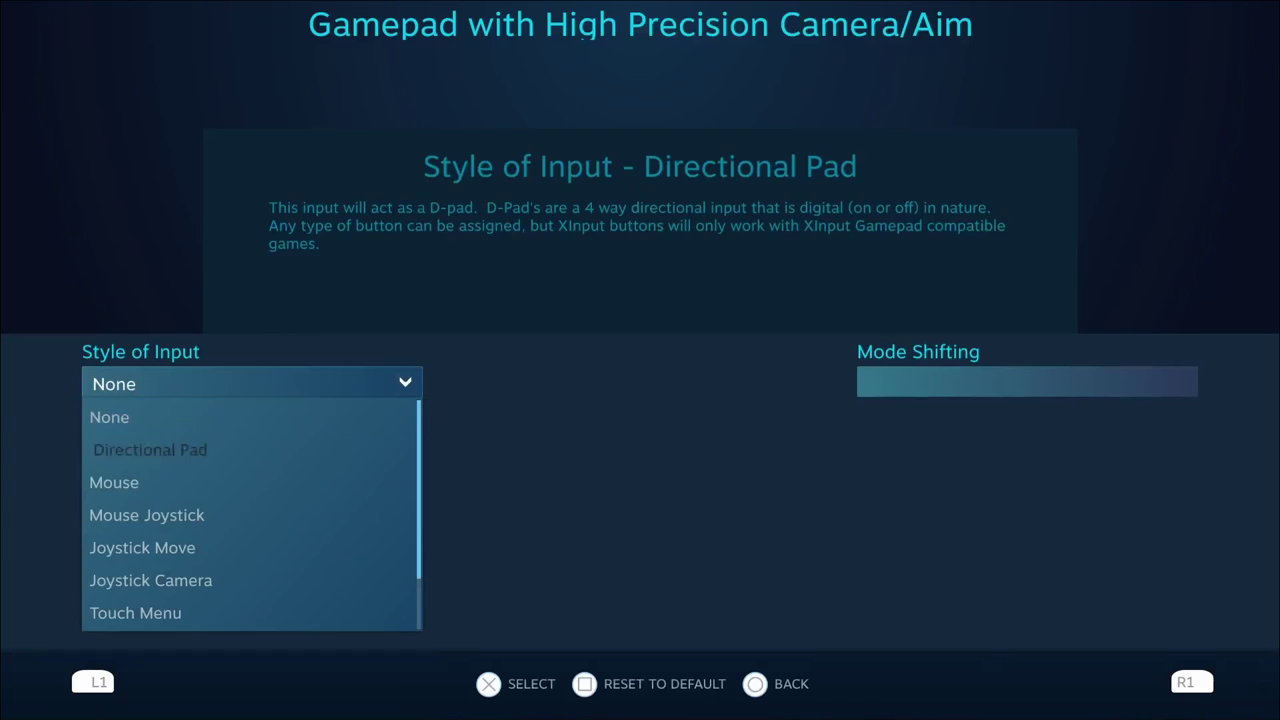
key(Down)
key(Down)
key(Up)
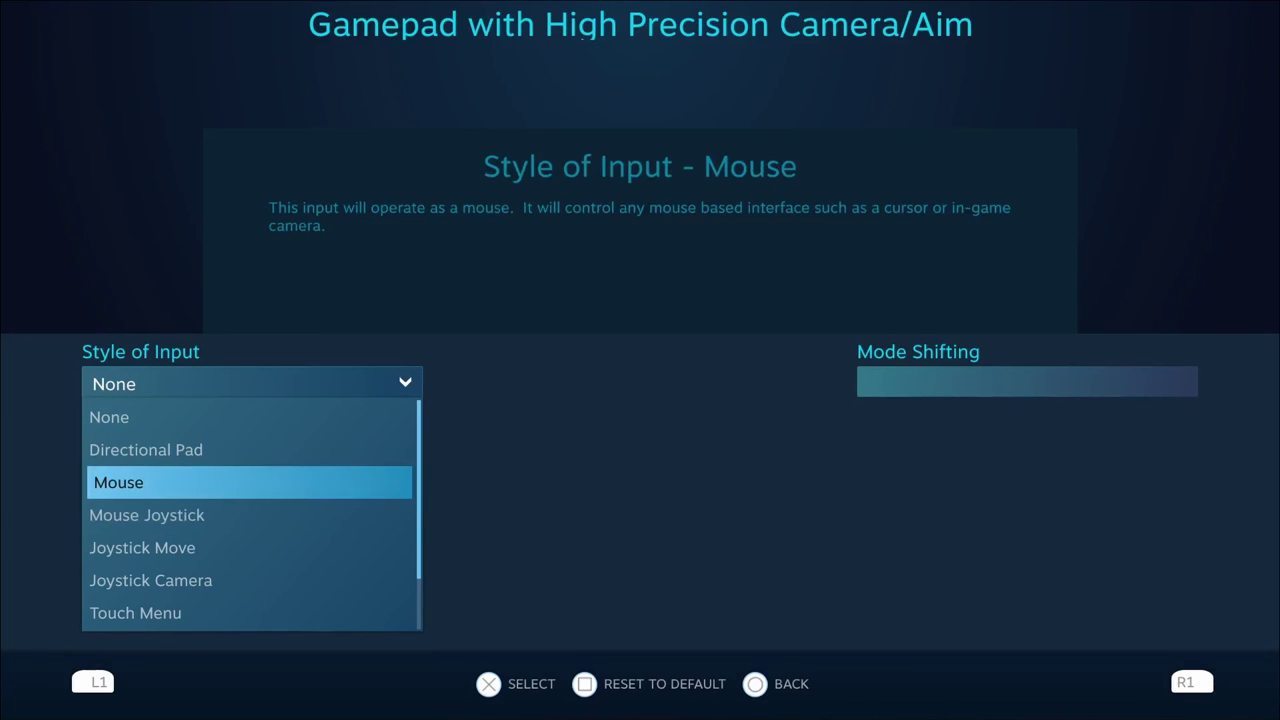
key(Return)
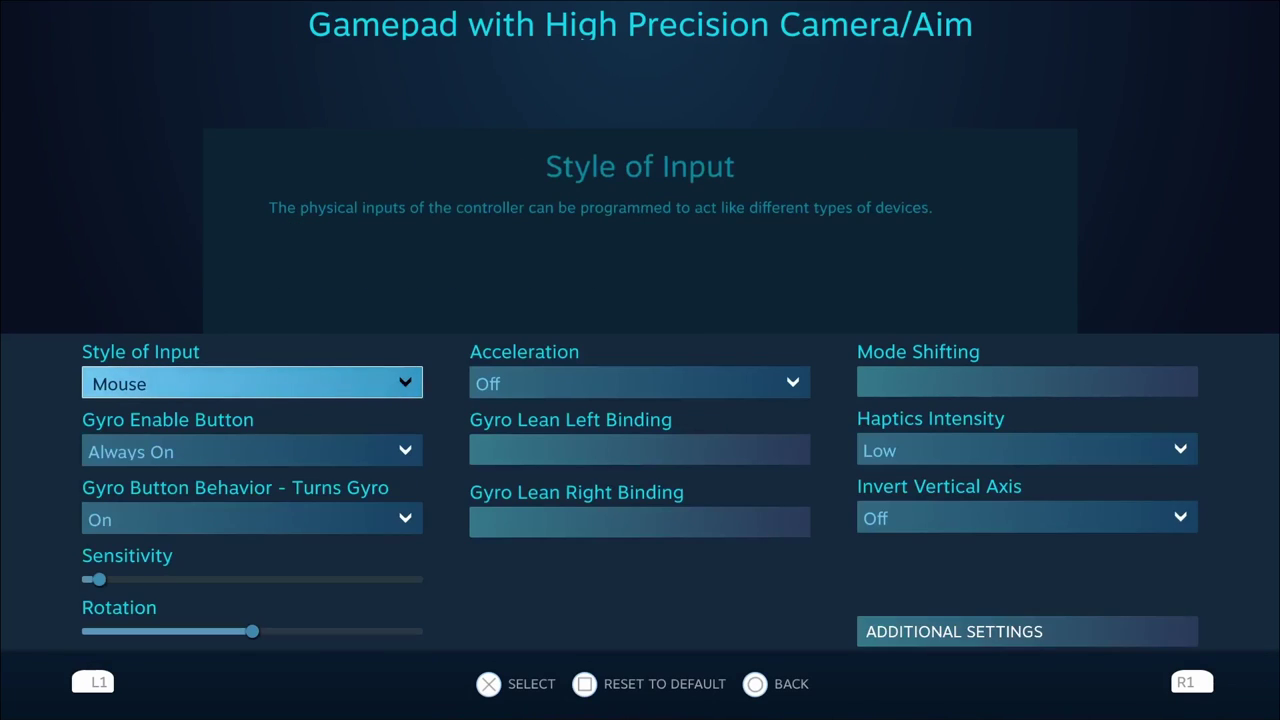
Set the gyro's mouse acceleration to Low.
key(Right)
key(Return)
key(Down)
key(Return)
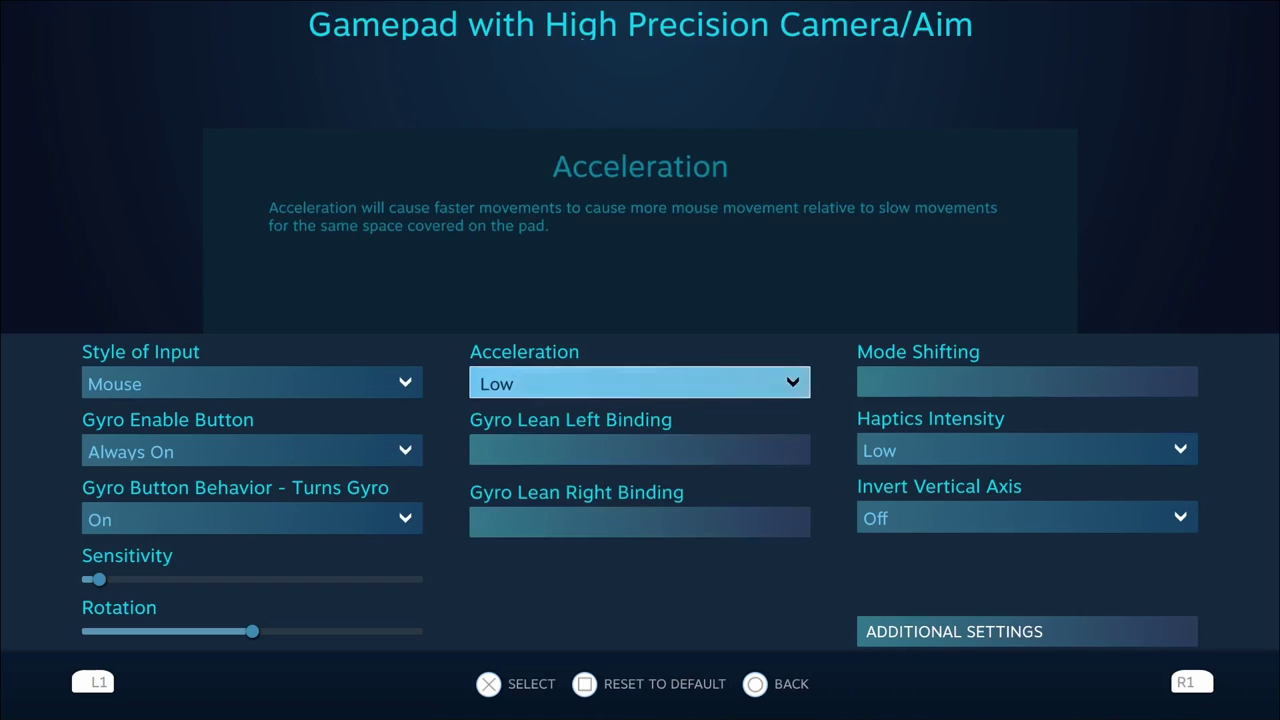
Raise the gyro's mouse sensitivity slightly, to about 175%.
key(Down)
key(Left)
key(Down)
key(Down)
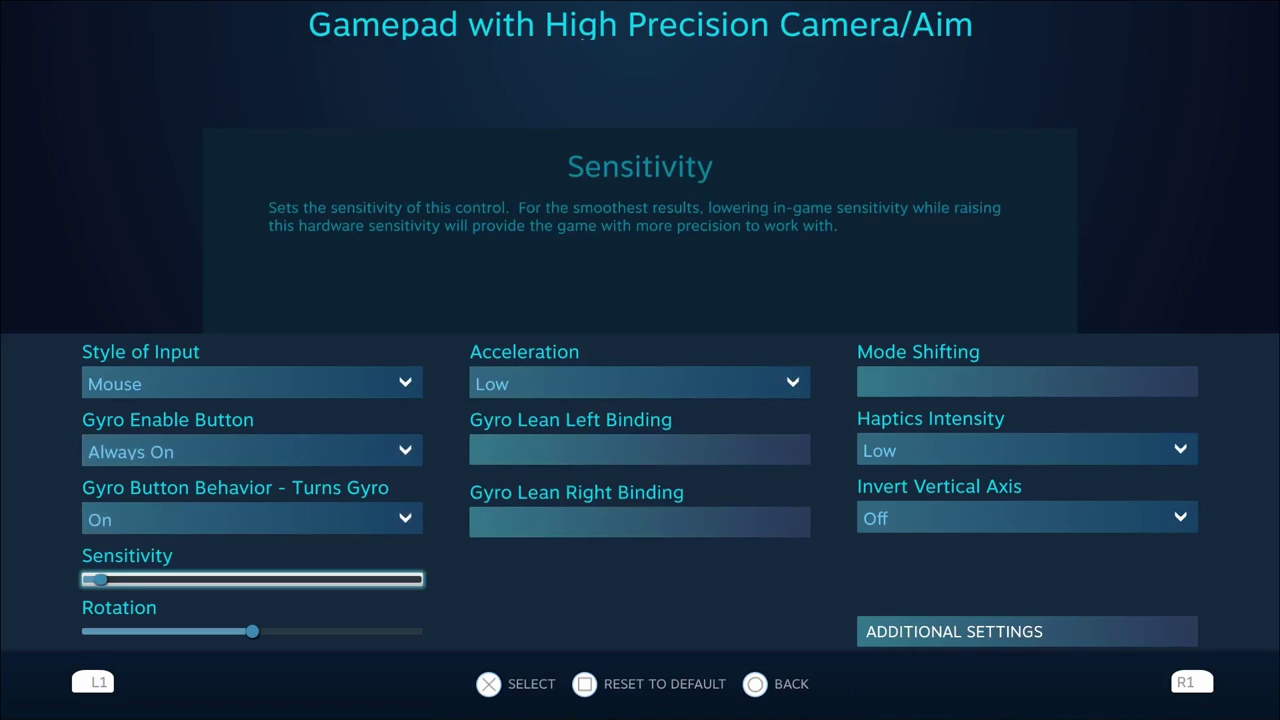
key(Up)
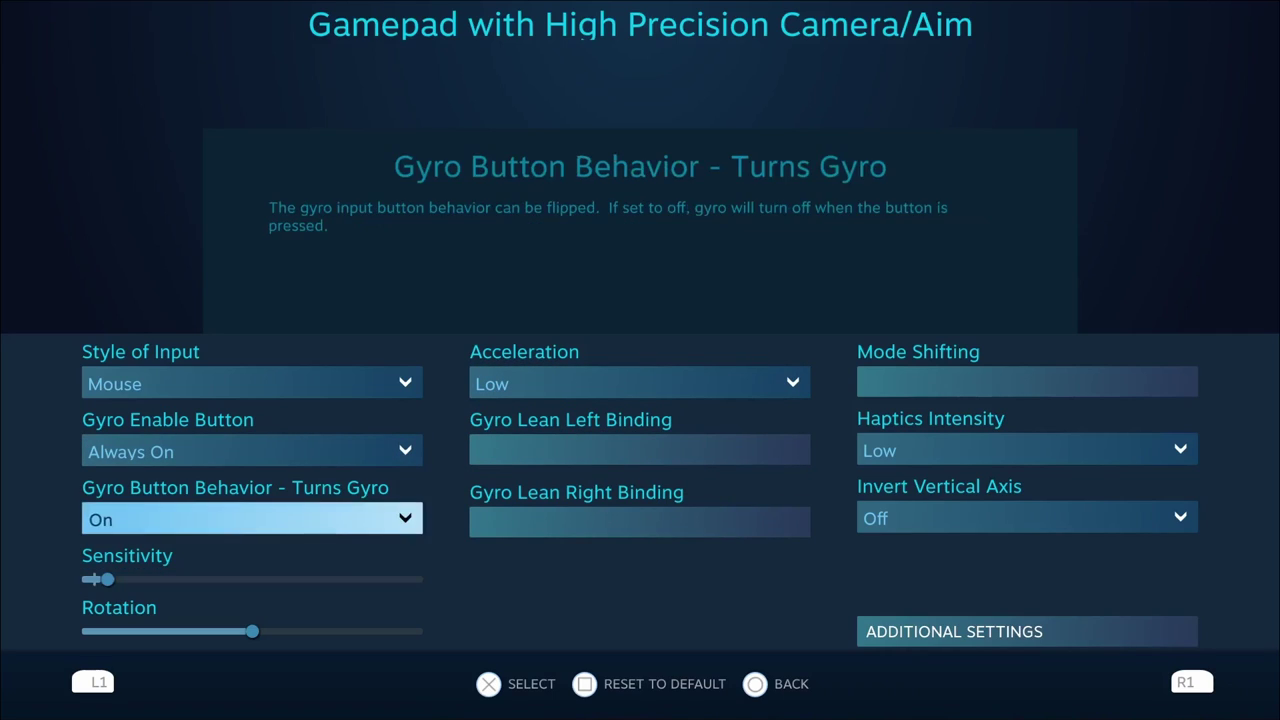
Set the gyro's vertical sensitivity scale to its maximum and its smoothing to the minimum in the additional settings.
key(Right)
key(Right)
key(Down)
key(Return)
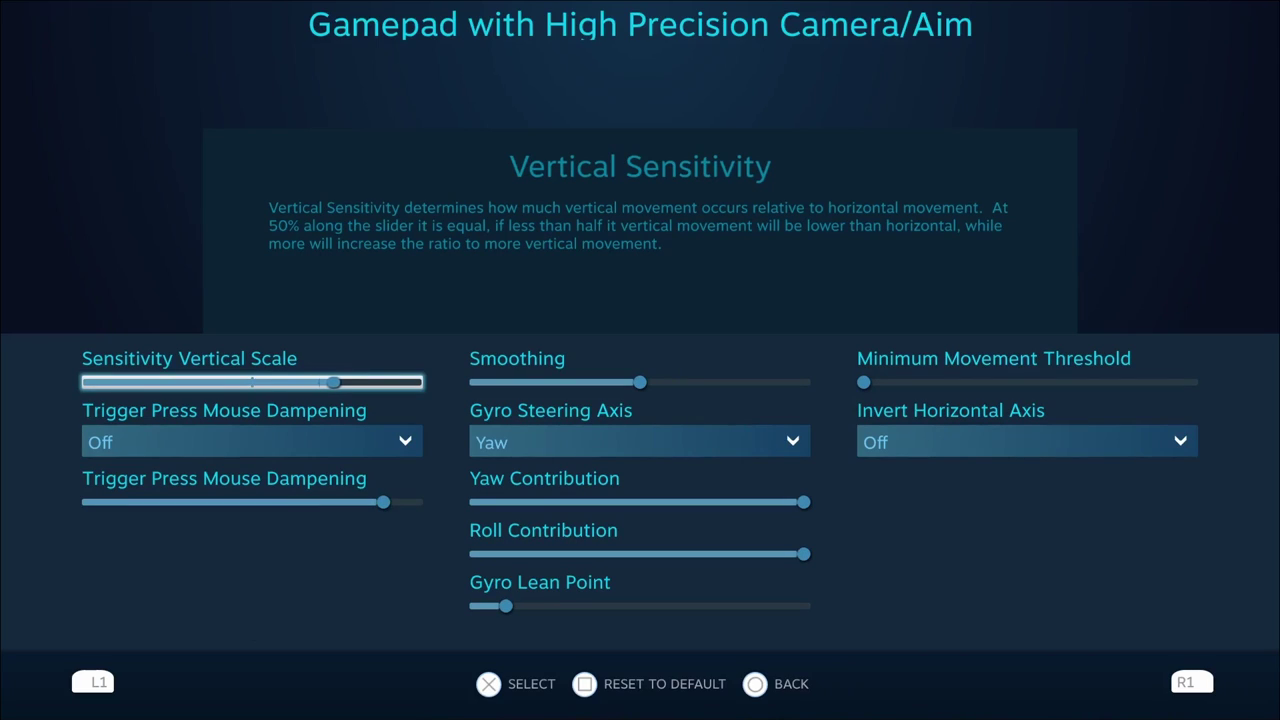
key(Right)
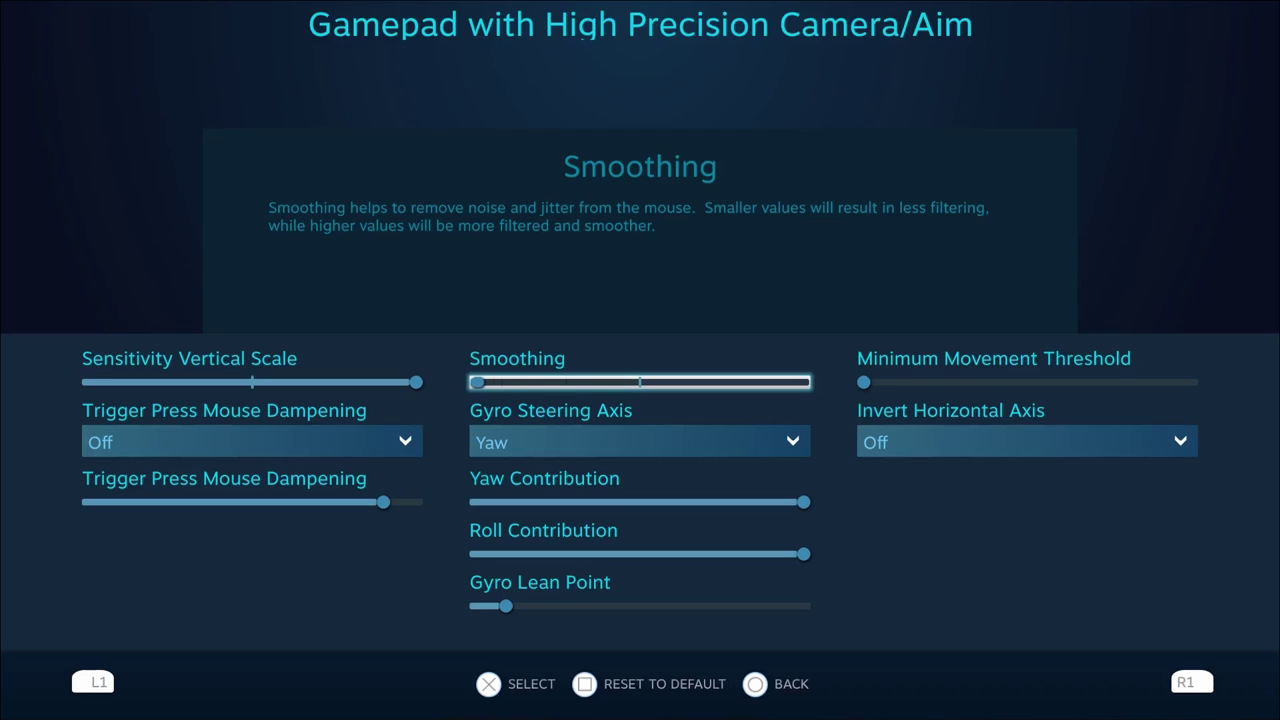
key(Escape)
key(Escape)
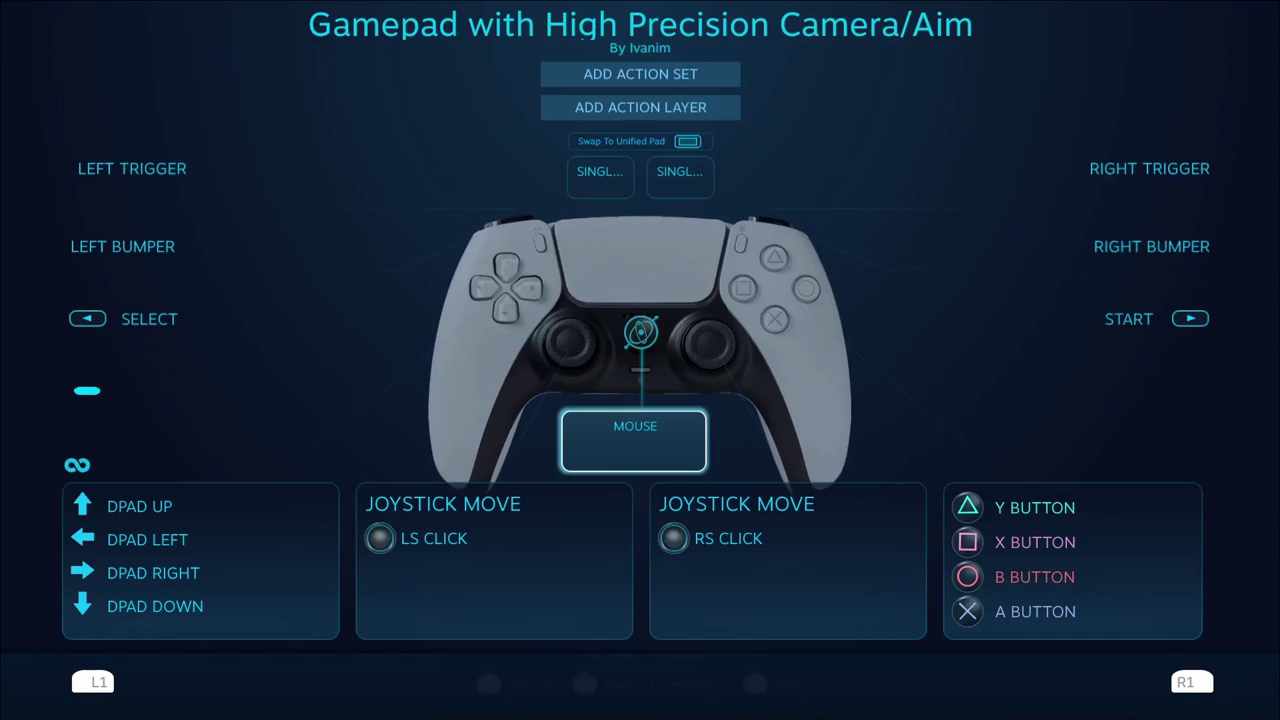
Set the right joystick's style of input to Flick Stick.
key(Right)
key(Return)
key(Return)
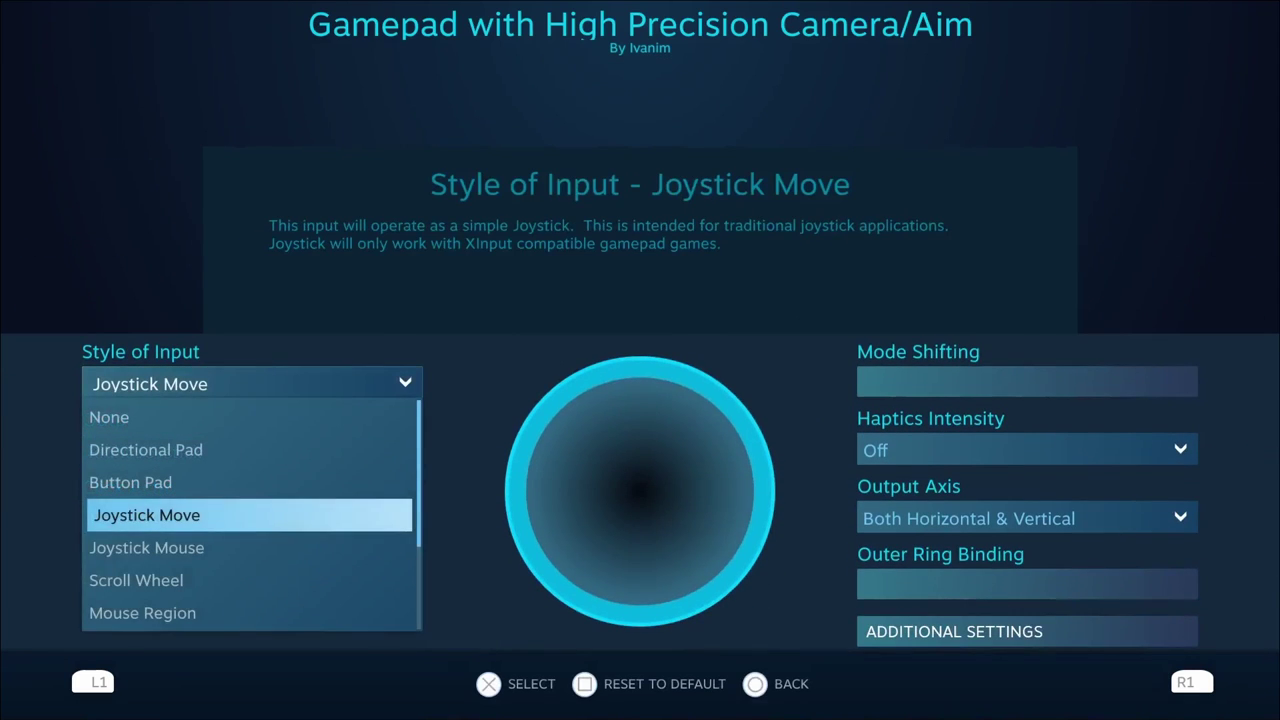
key(Down)
key(Down)
key(Down)
key(Down)
key(Down)
key(Down)
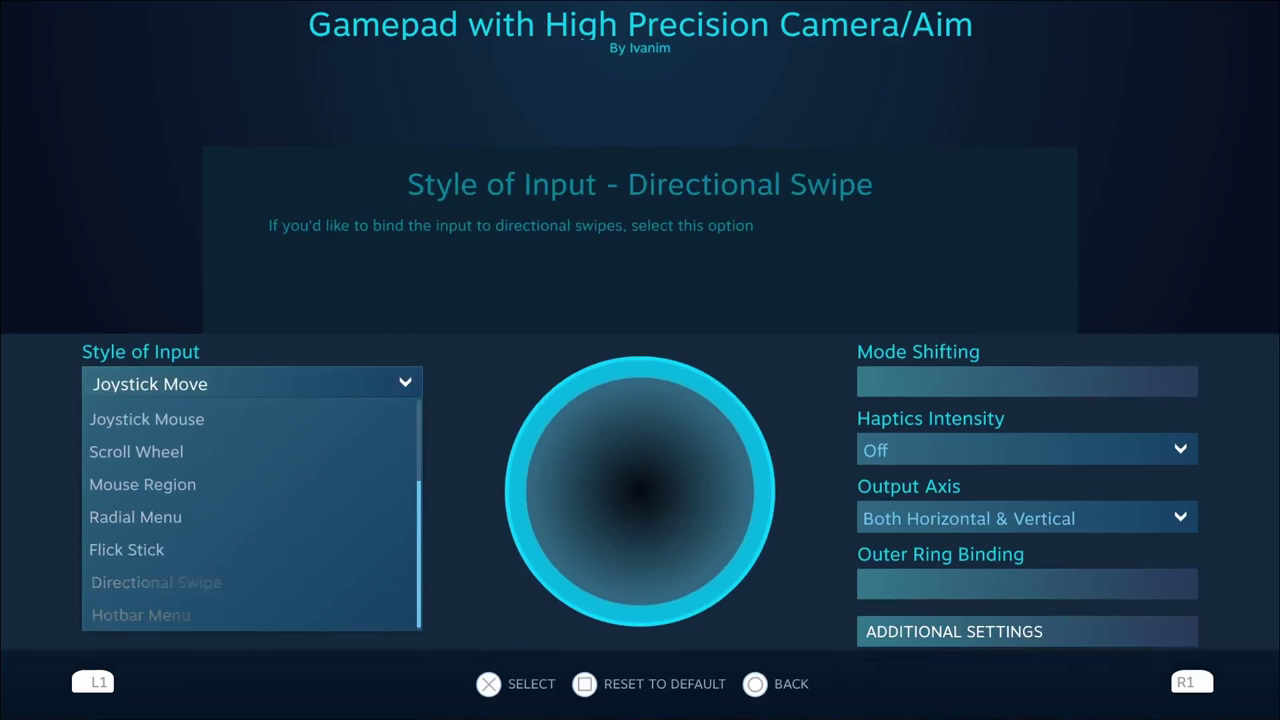
key(Up)
key(Return)
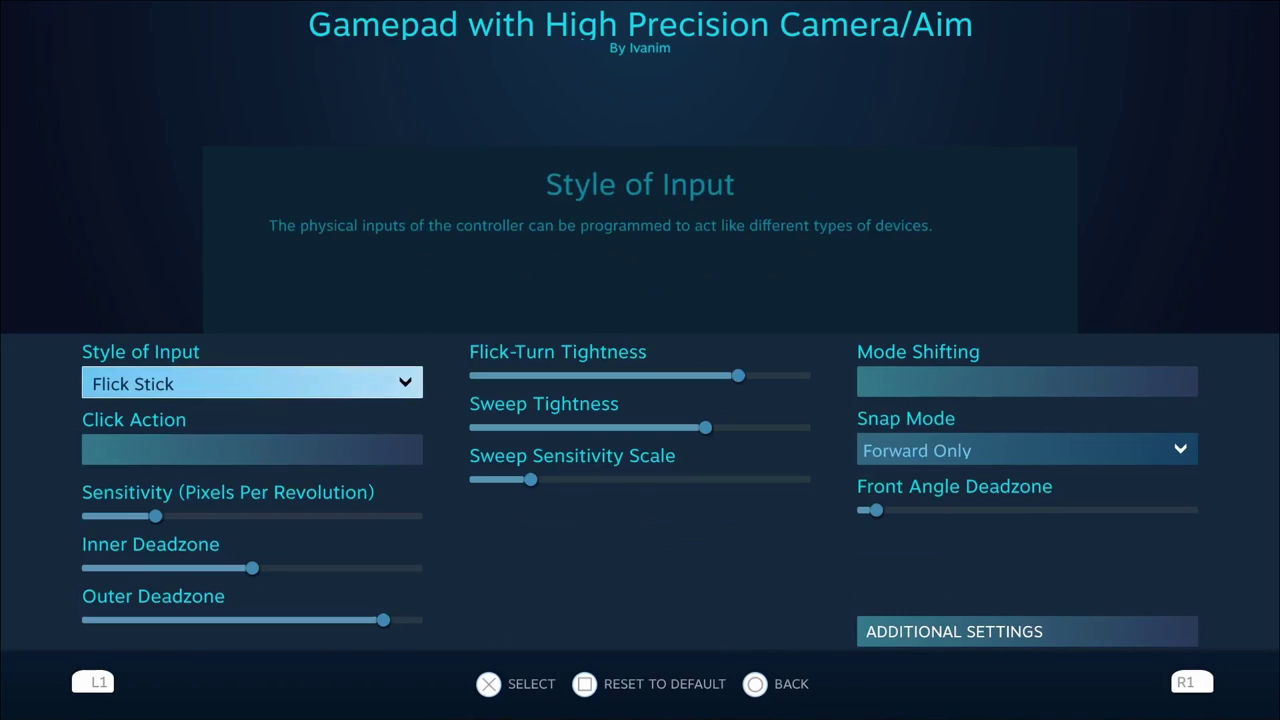
Bind the flick stick's click action to the gamepad's RS CLICK.
key(Down)
key(Return)
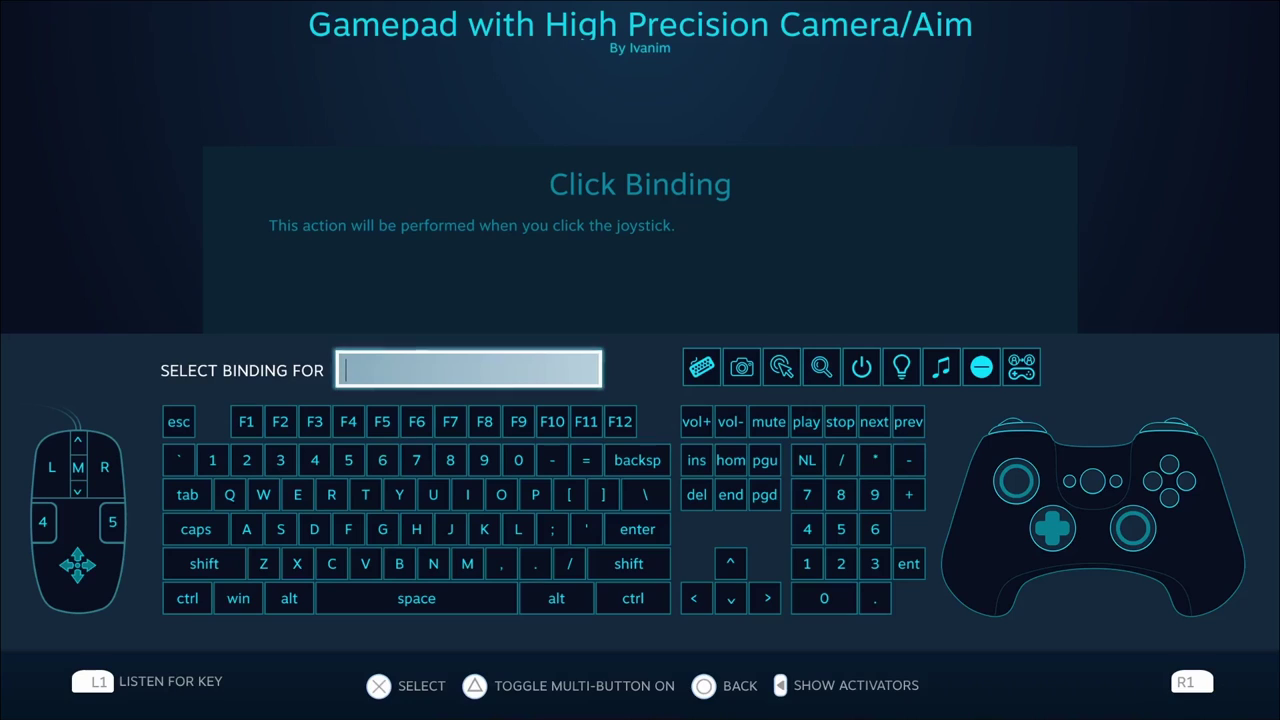
click(1131, 530)
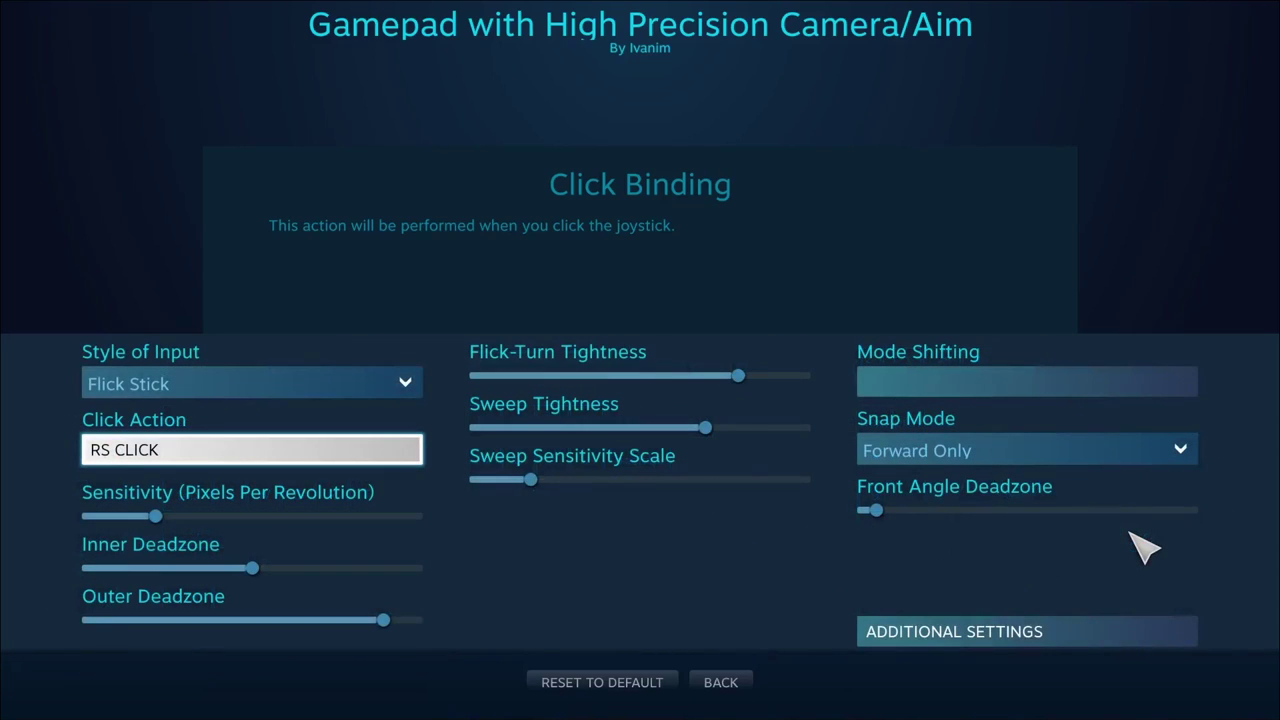
key(Down)
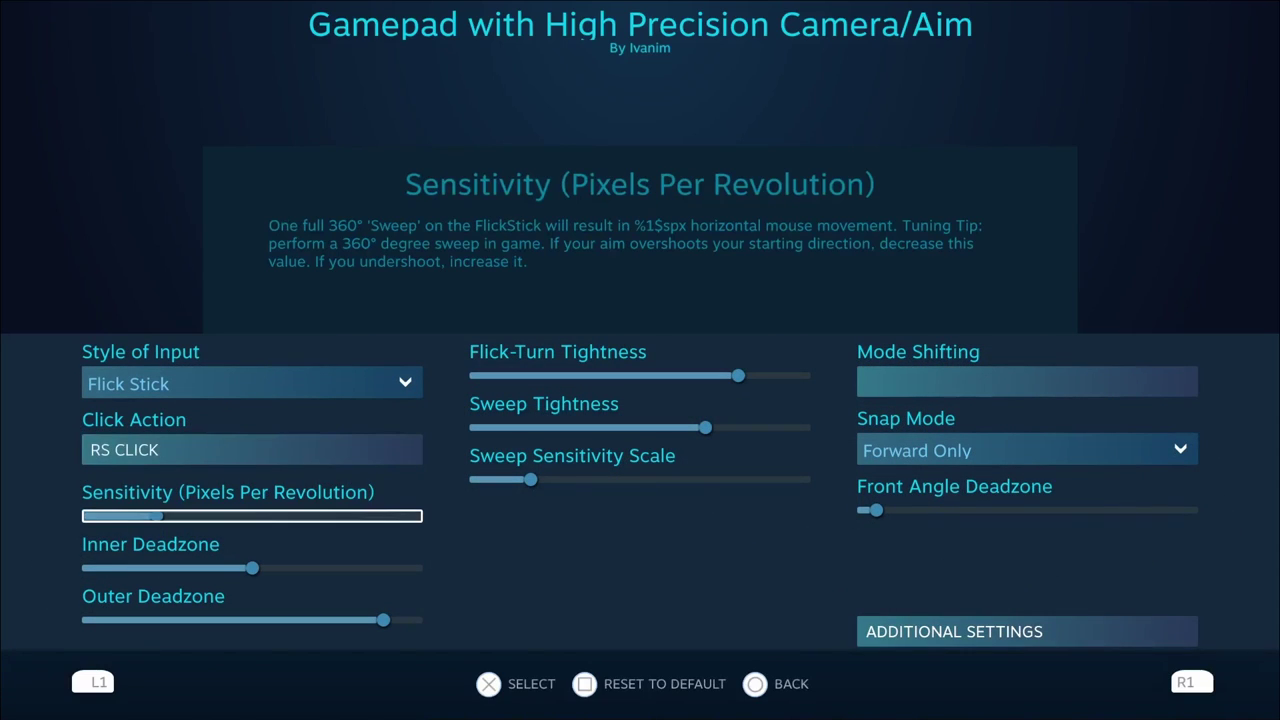
key(Up)
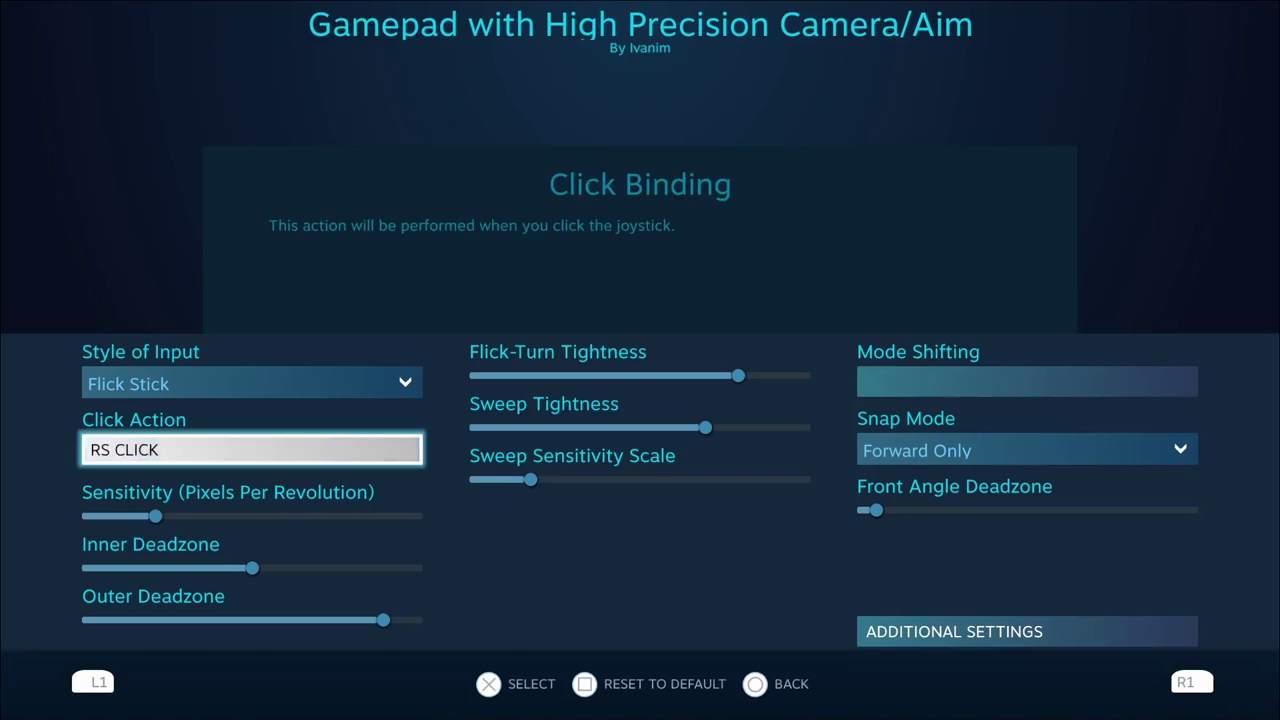
Lower the Flick-Turn Tightness to the same level as the Sweep Tightness.
key(Right)
key(Up)
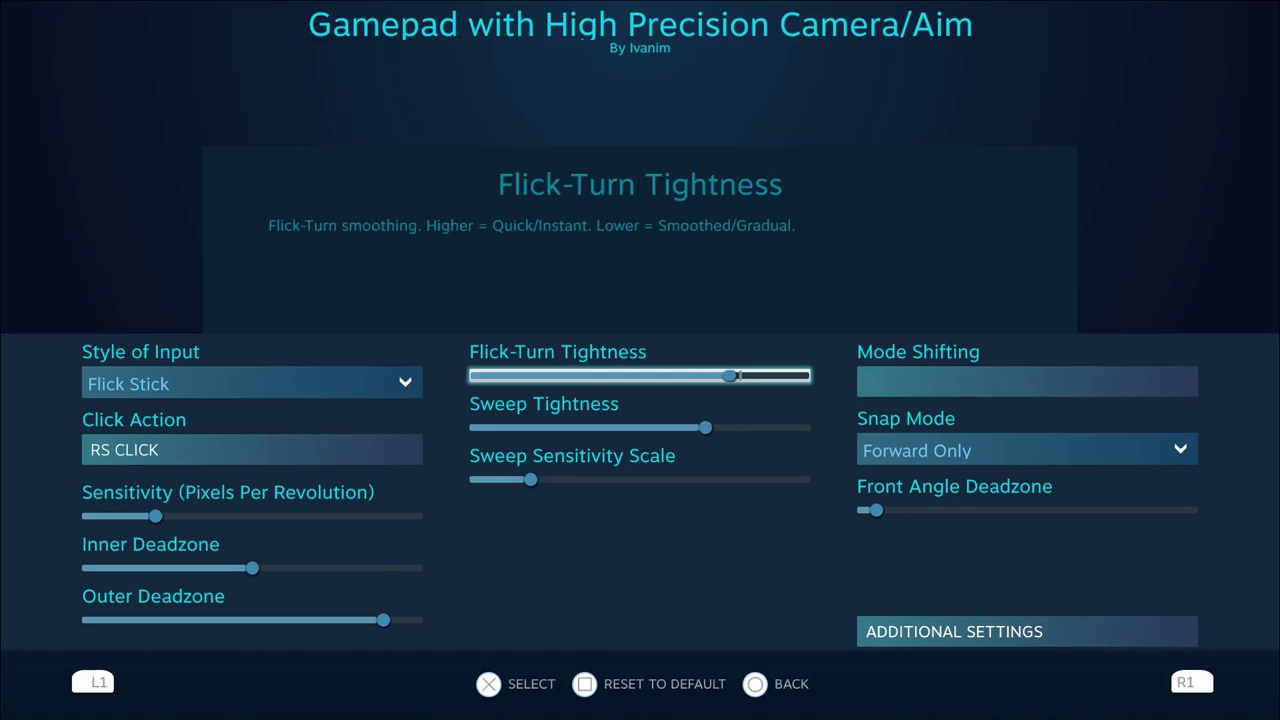
key(Down)
key(Up)
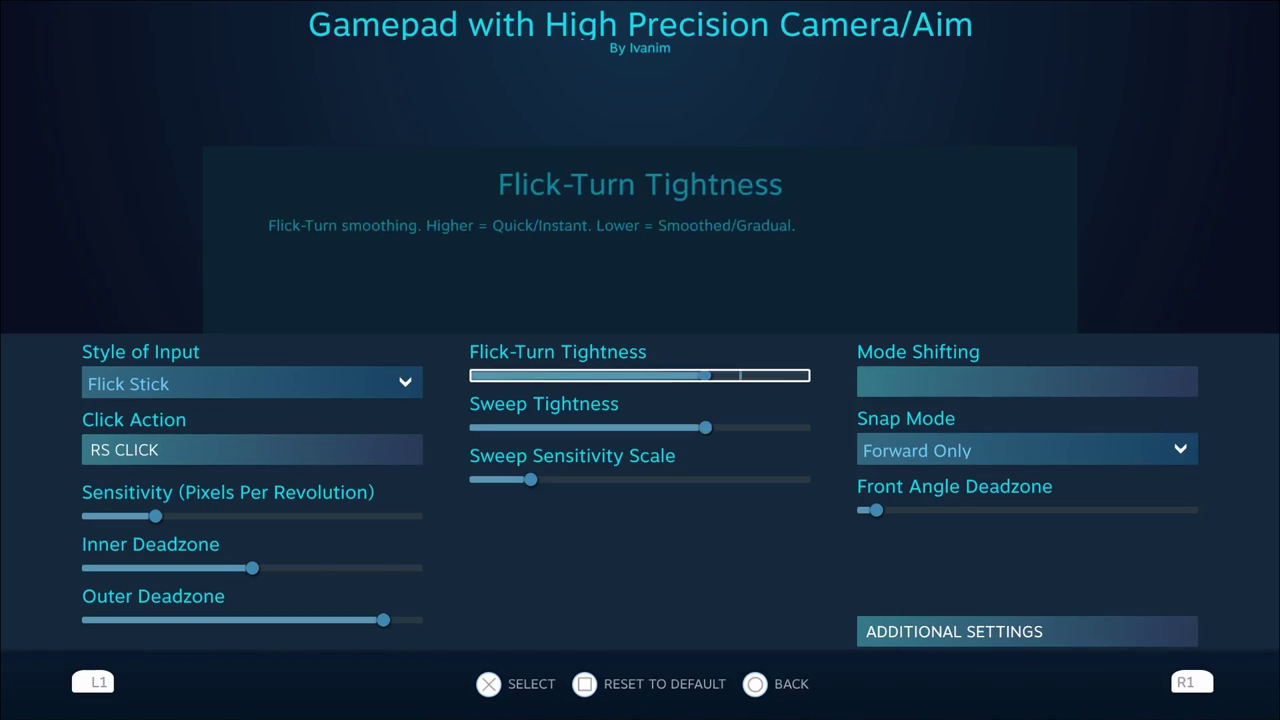
key(Left)
Lower the flick stick's Outer Deadzone to half, level with the Inner Deadzone.
key(Down)
key(Down)
key(Down)
key(Down)
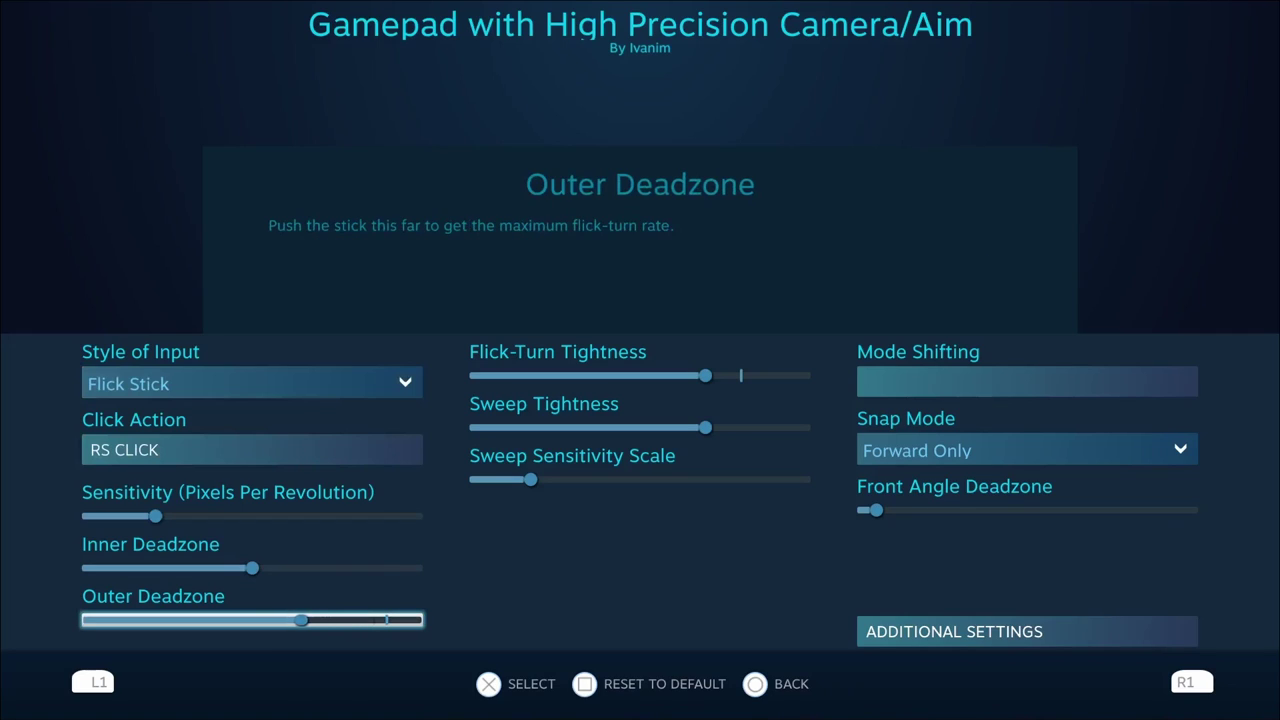
key(Up)
key(Up)
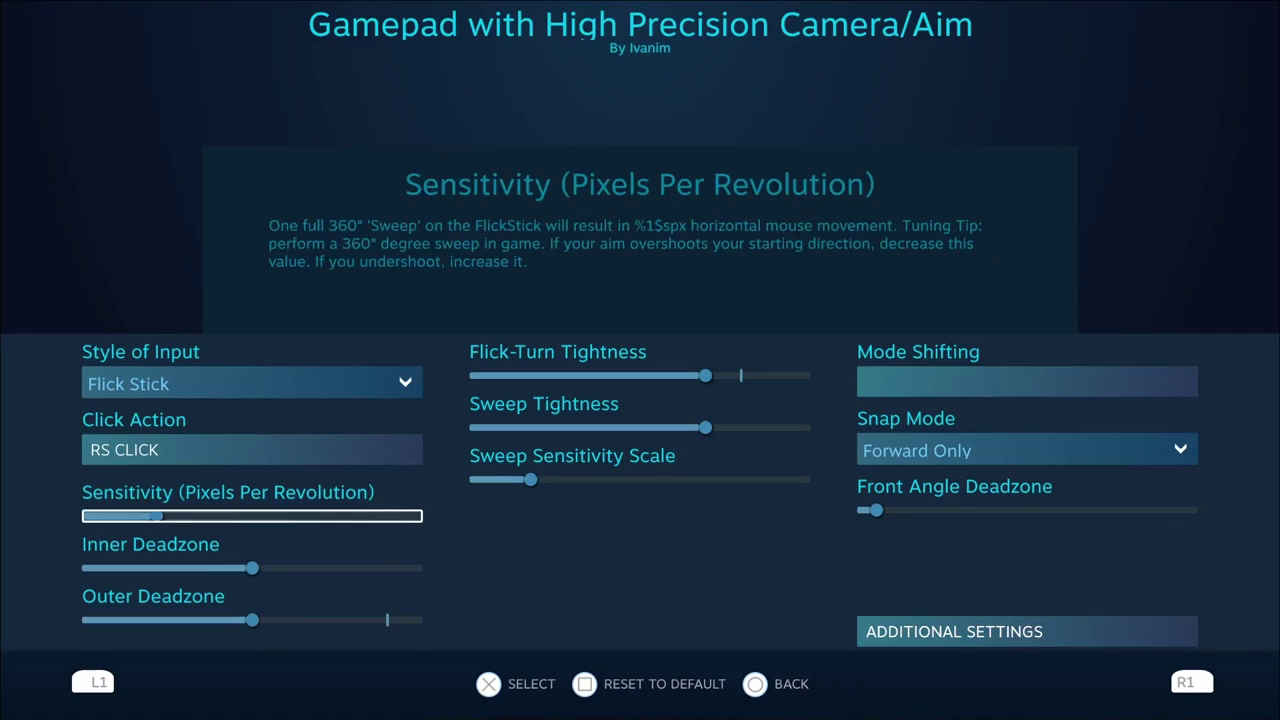
Set the flick stick's Snap Mode to No Snap.
key(Right)
key(Right)
key(Down)
key(Up)
key(Up)
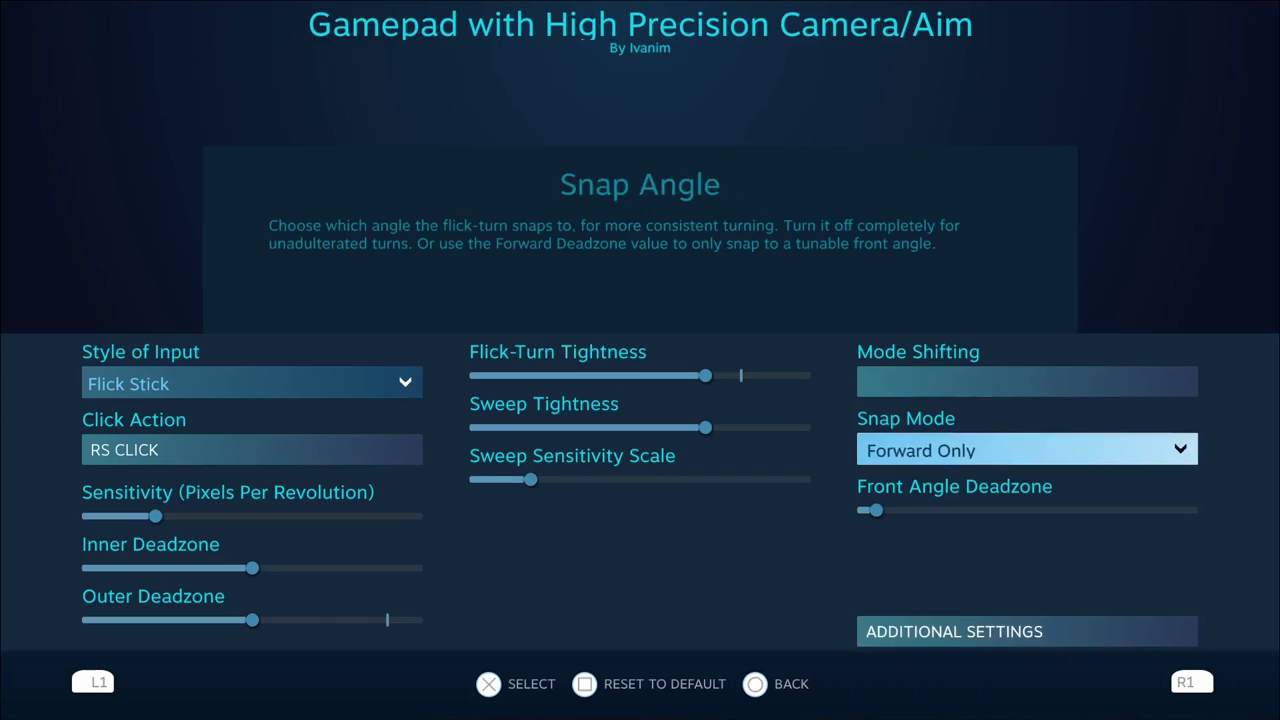
key(Return)
key(Up)
key(Up)
key(Up)
key(Up)
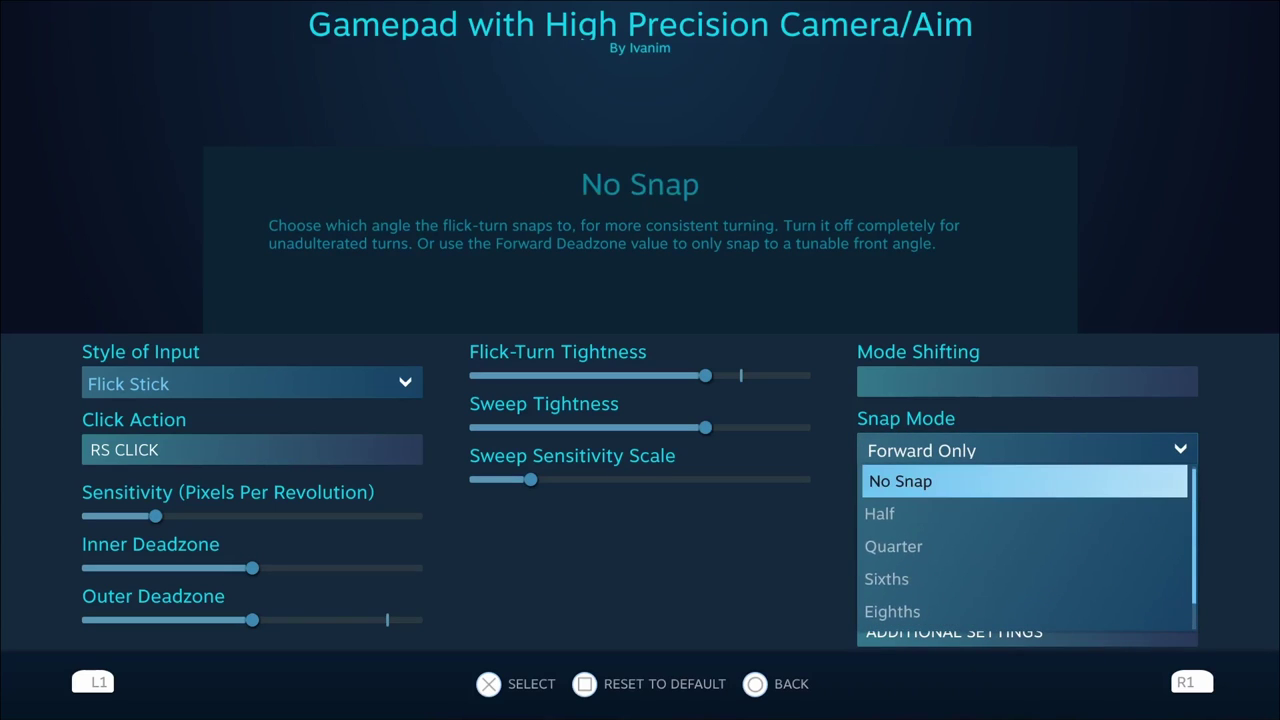
key(Return)
Raise the flick stick's Front Angle Deadzone to a high level.
key(Down)
key(Down)
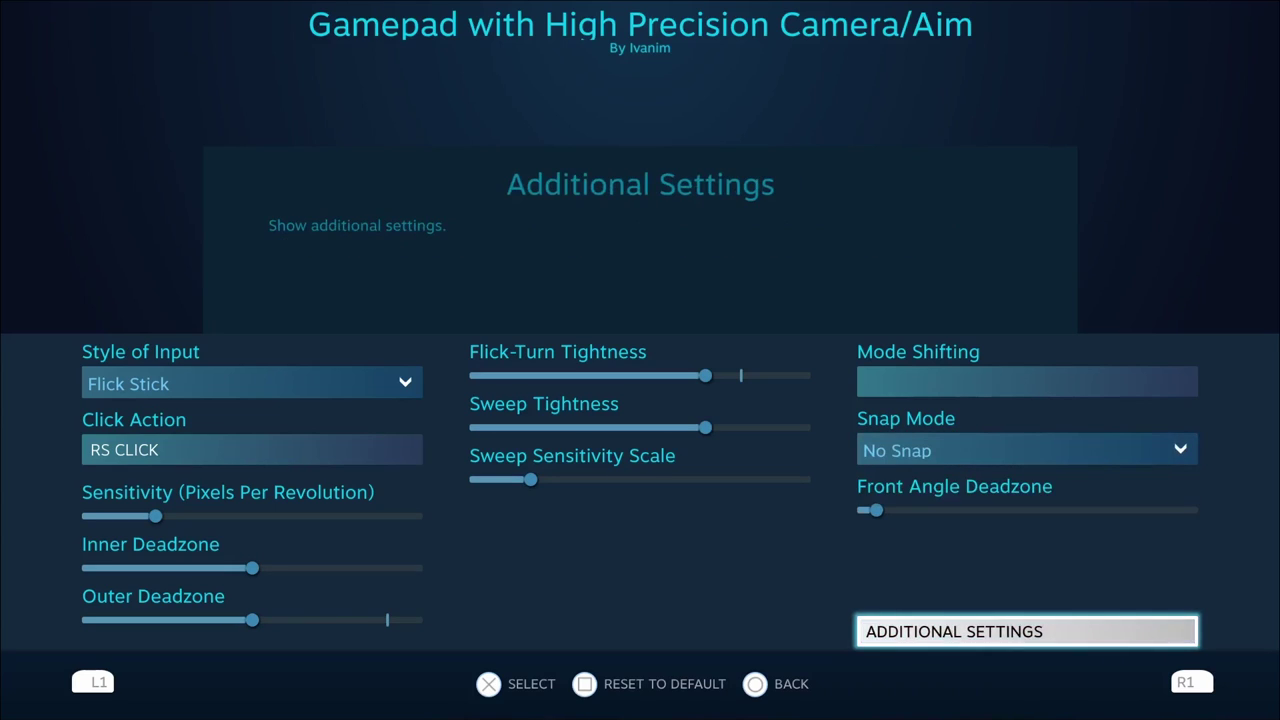
key(Up)
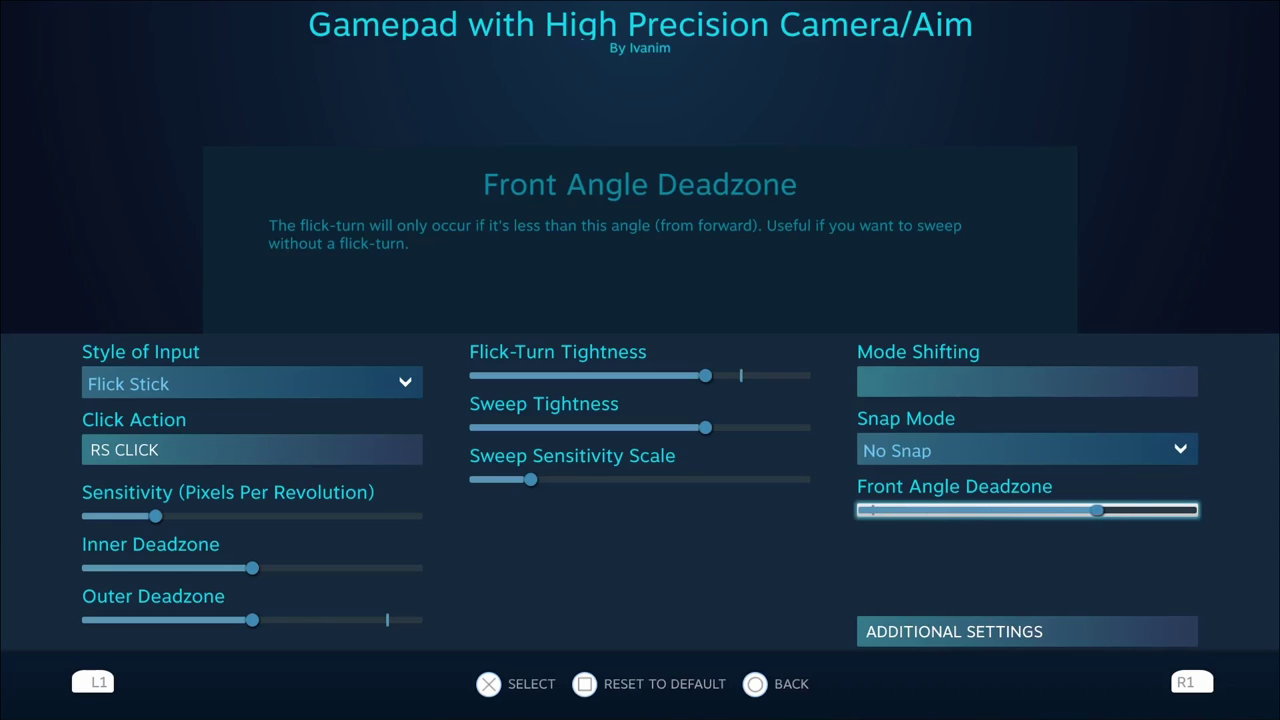
key(Down)
Examine the flick stick's additional settings, and close the controller configuration and the Steam overlay.
key(Return)
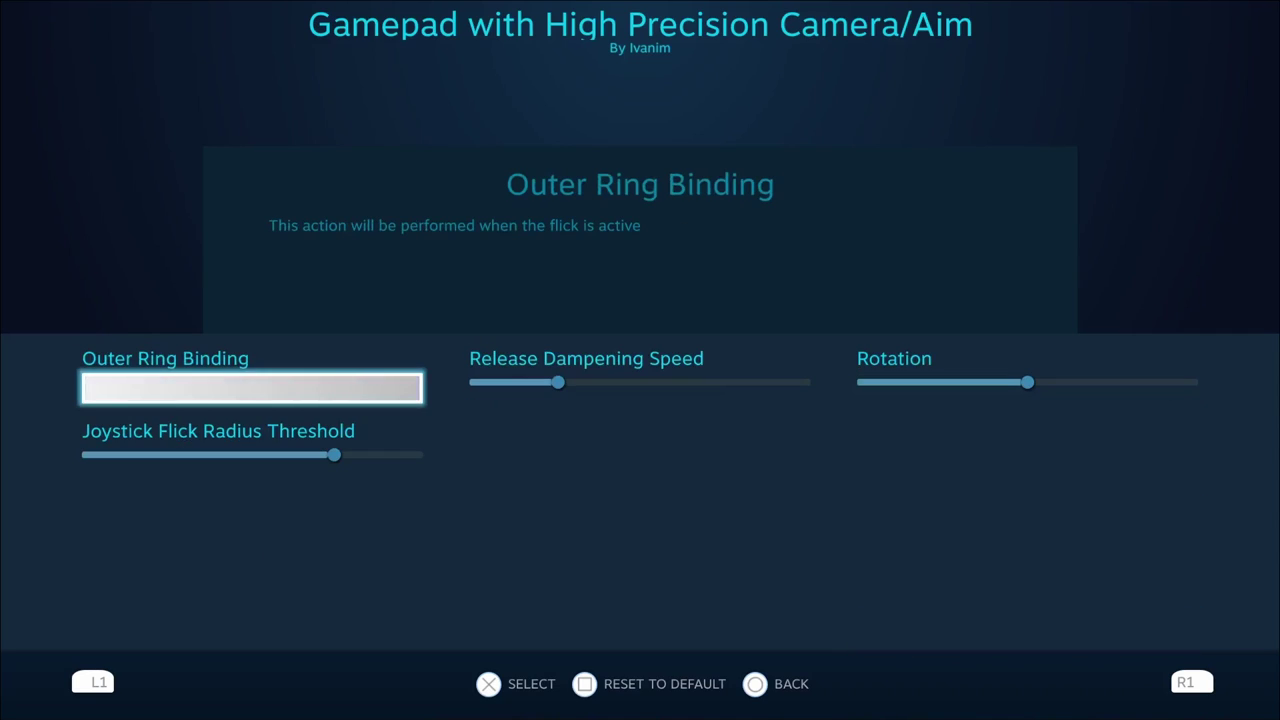
key(Right)
key(Right)
key(Left)
key(Left)
key(Escape)
key(Escape)
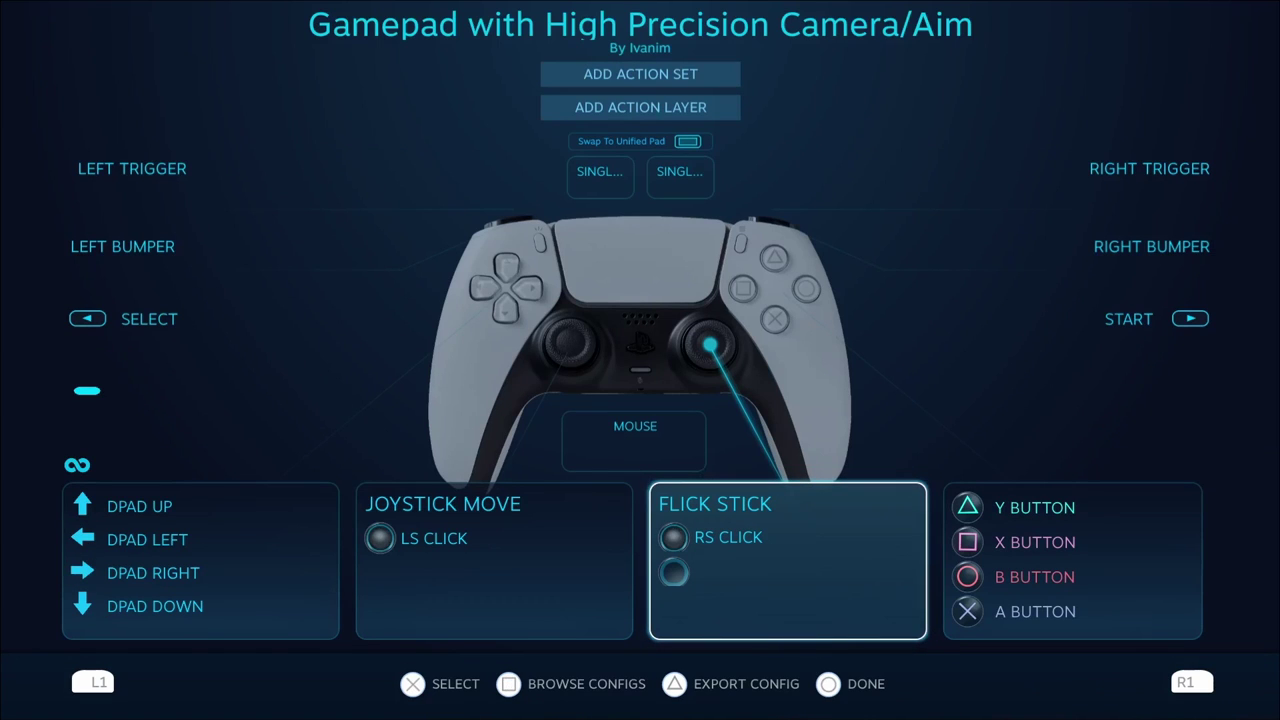
key(Escape)
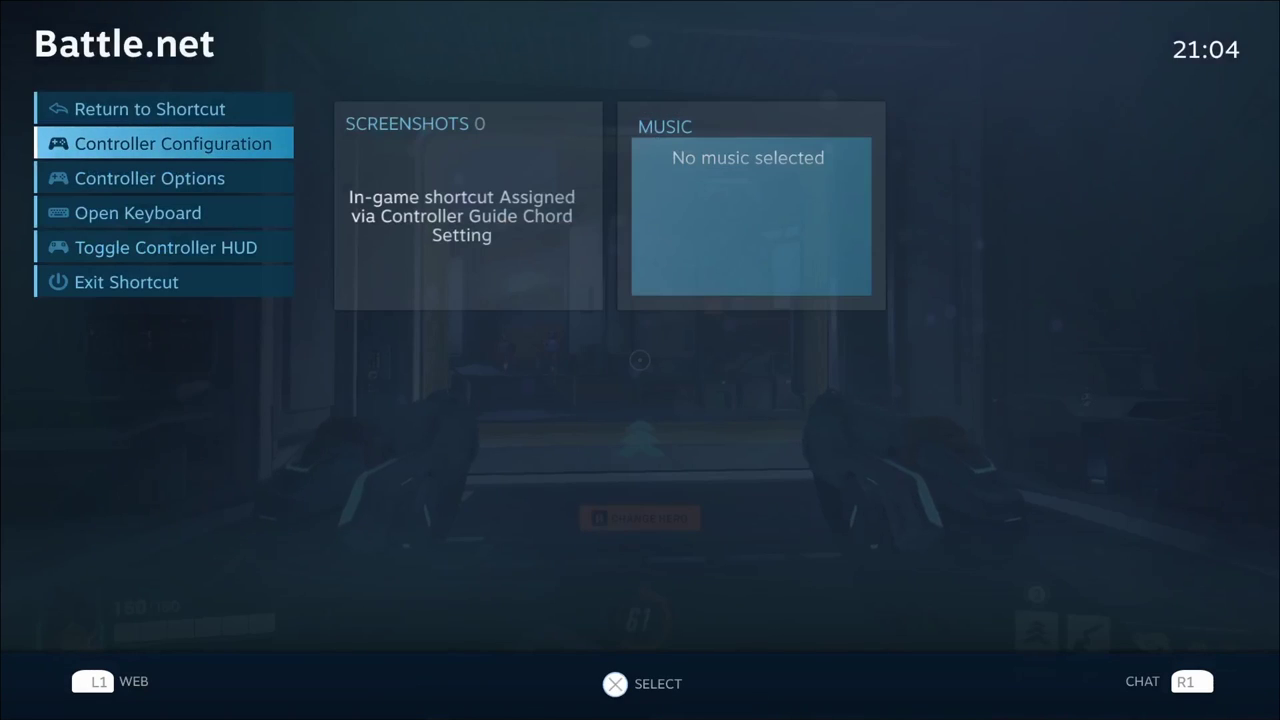
key(Escape)
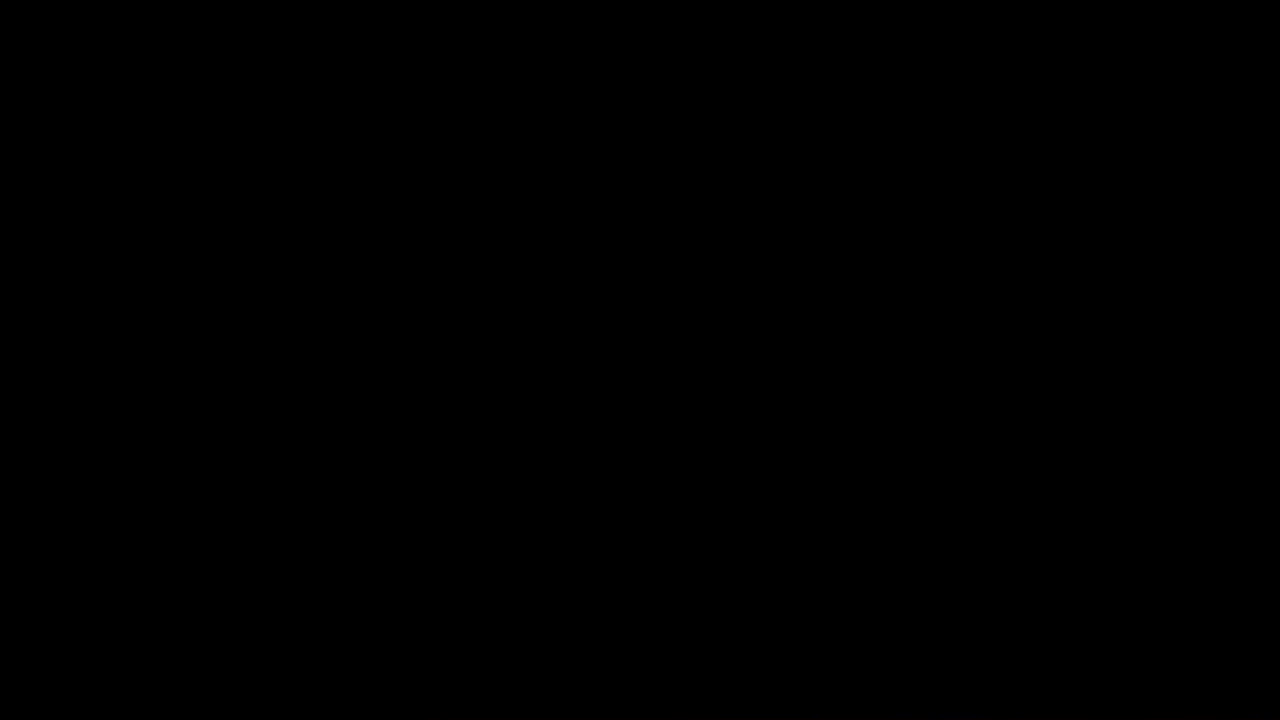
Open the controller layout settings for Battle.net from the Steam library and show the gyro and flick stick quick settings.
right_click(57, 180)
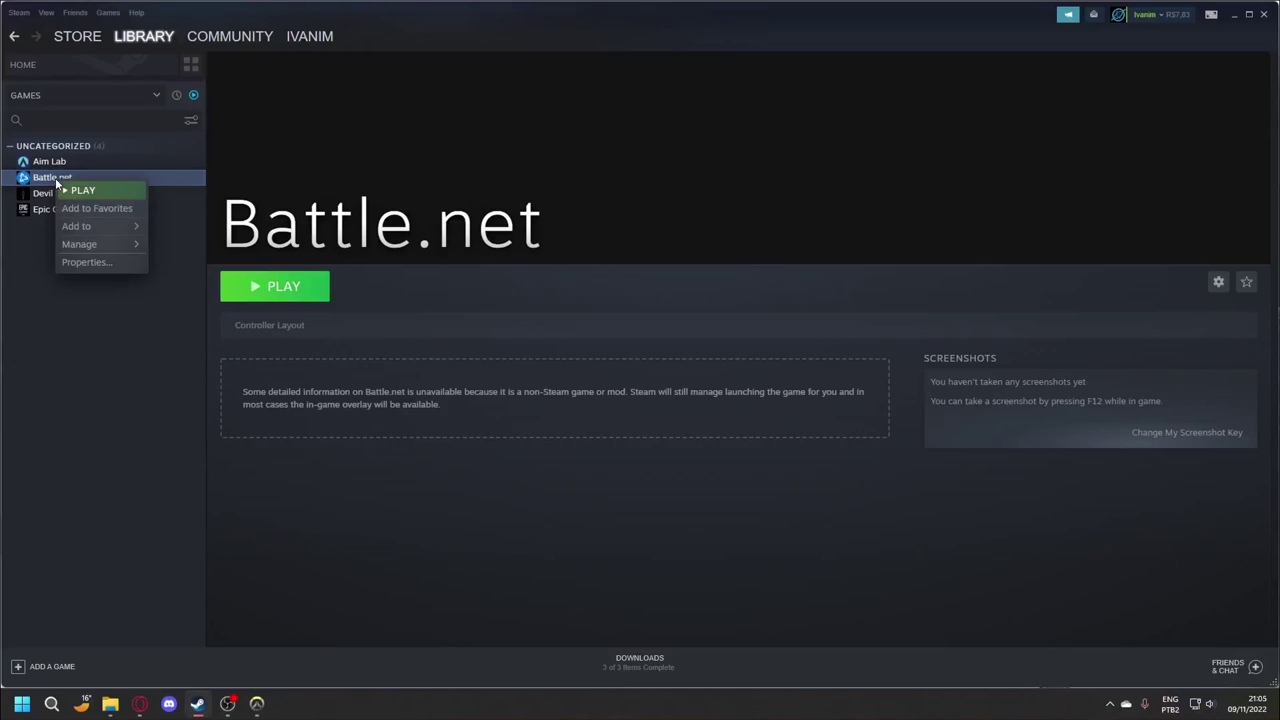
mouse_move(97, 248)
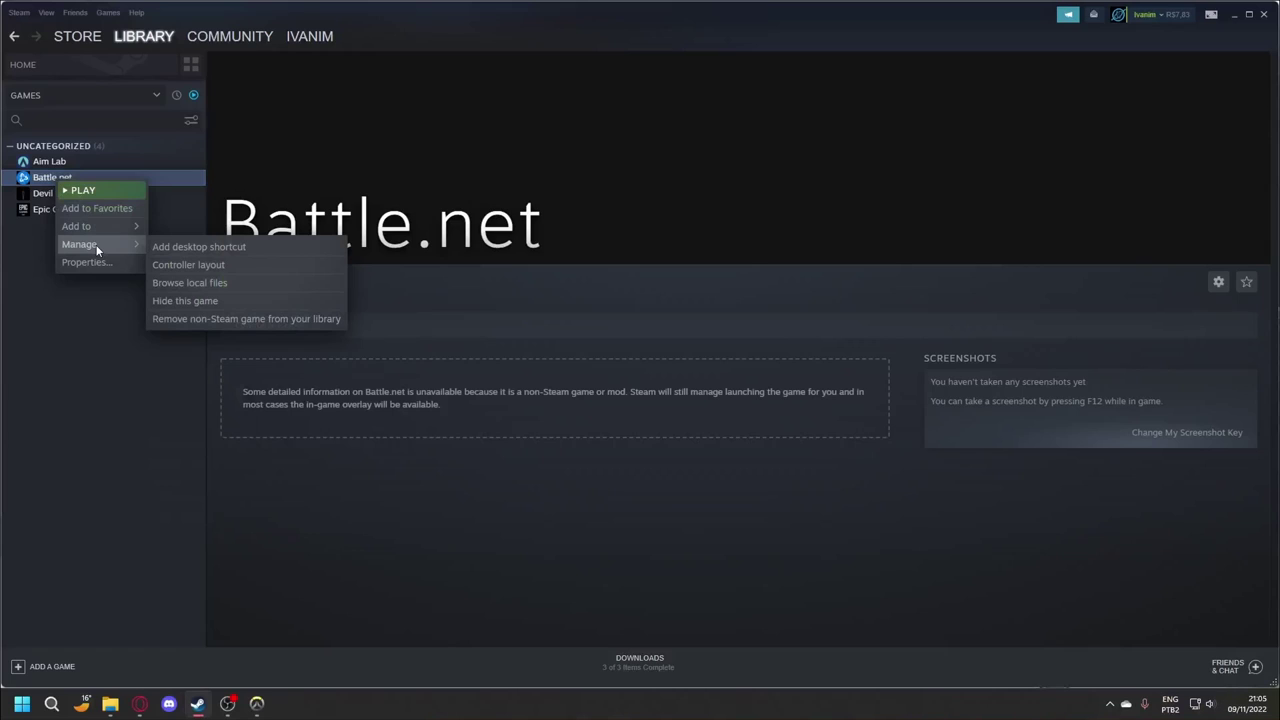
click(163, 264)
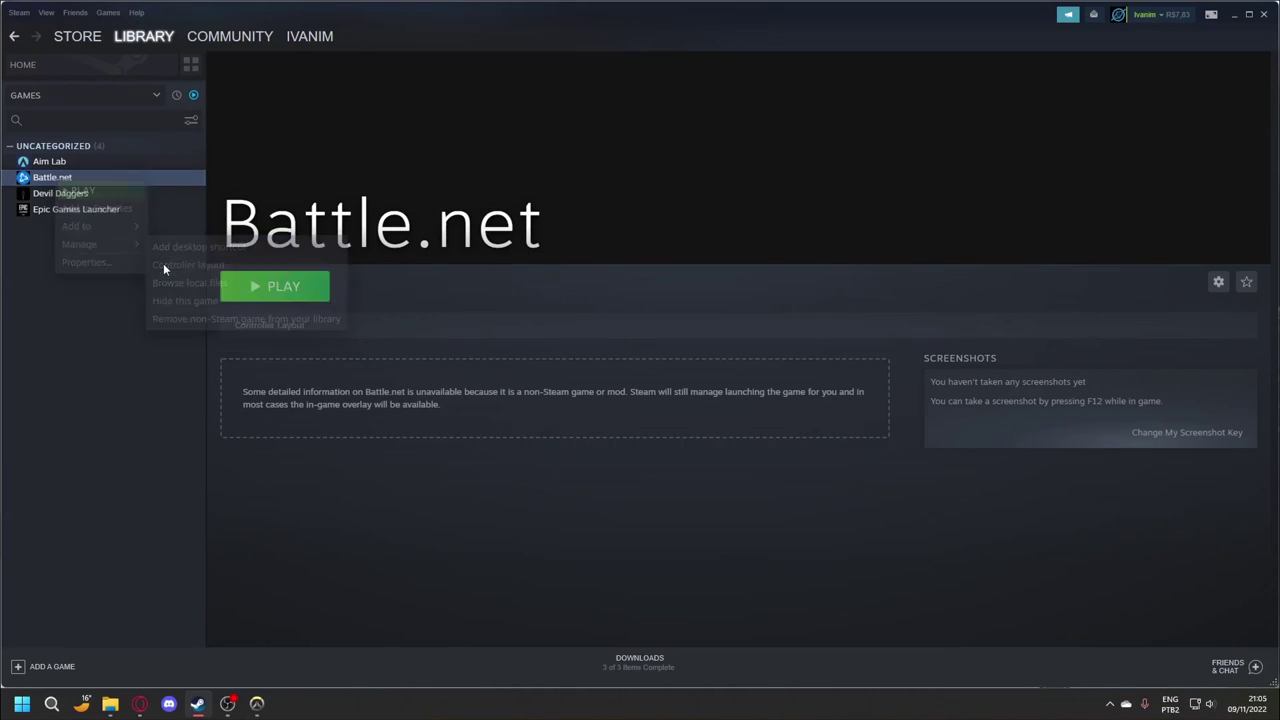
scroll(654, 403, down, 2)
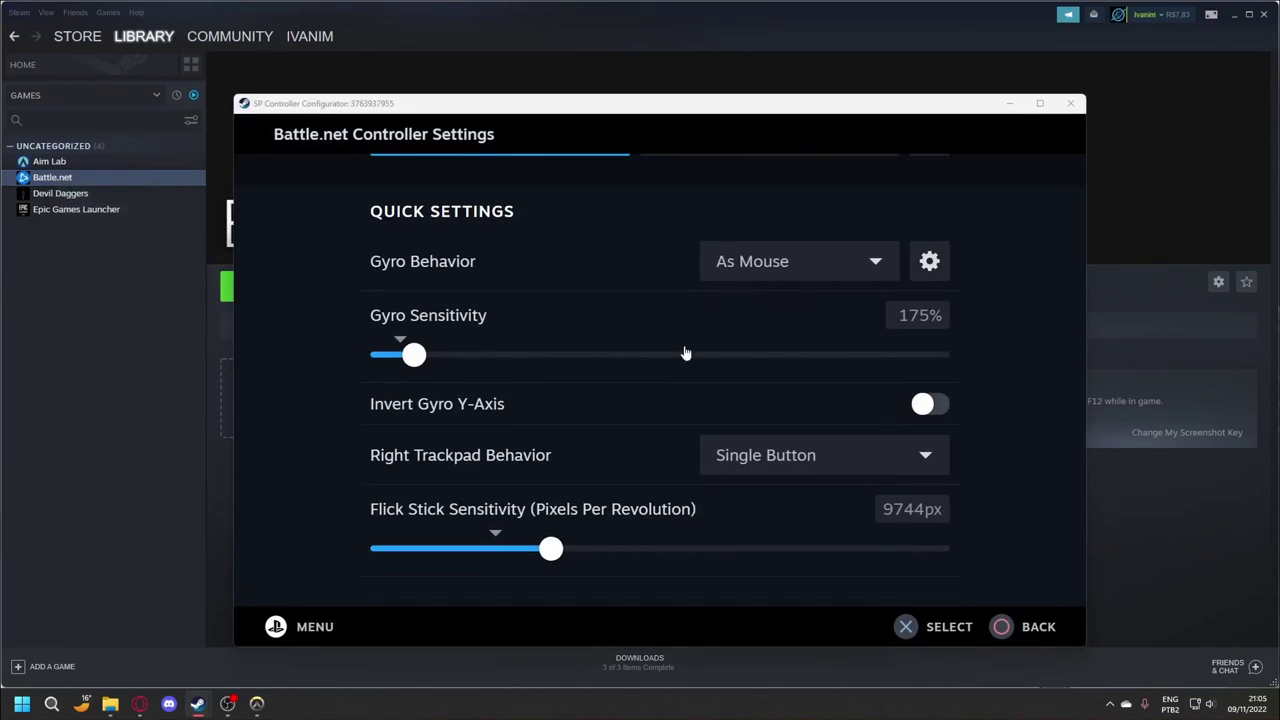
scroll(720, 335, up, 1)
scroll(726, 332, down, 1)
Set the Flick Stick Sensitivity (Pixels Per Revolution) to 9091 px.
click(912, 510)
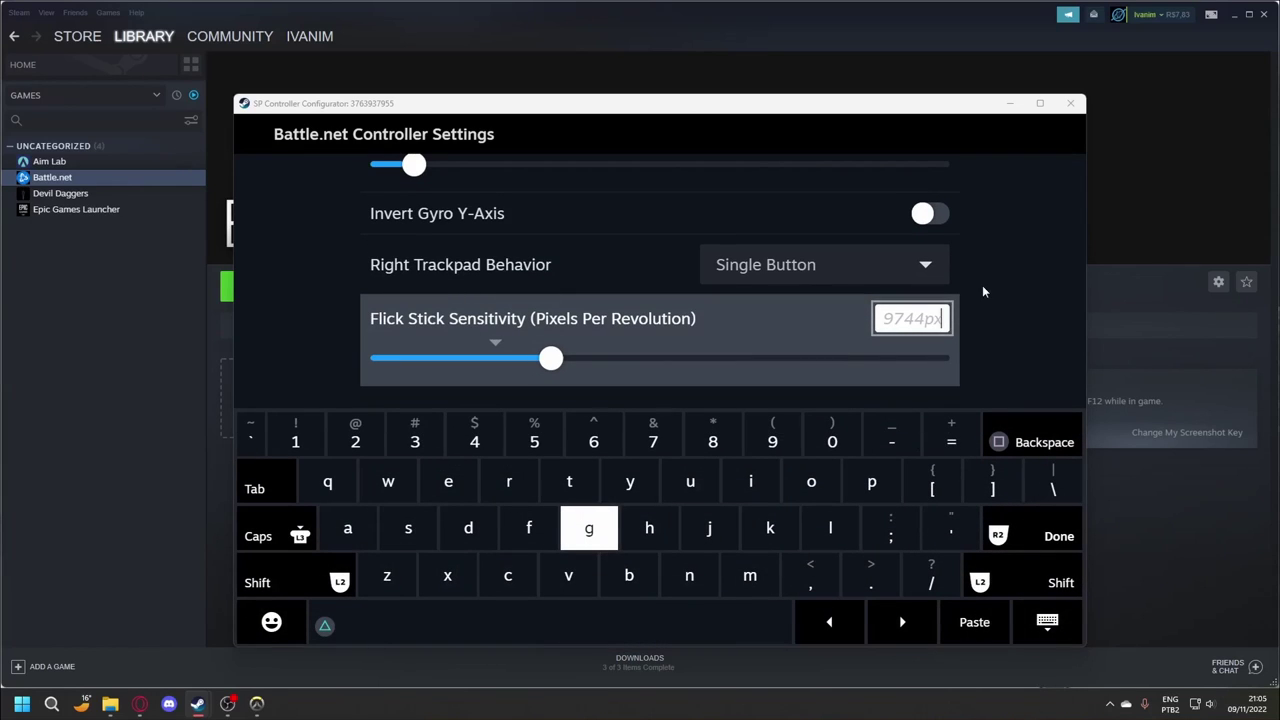
text(90)
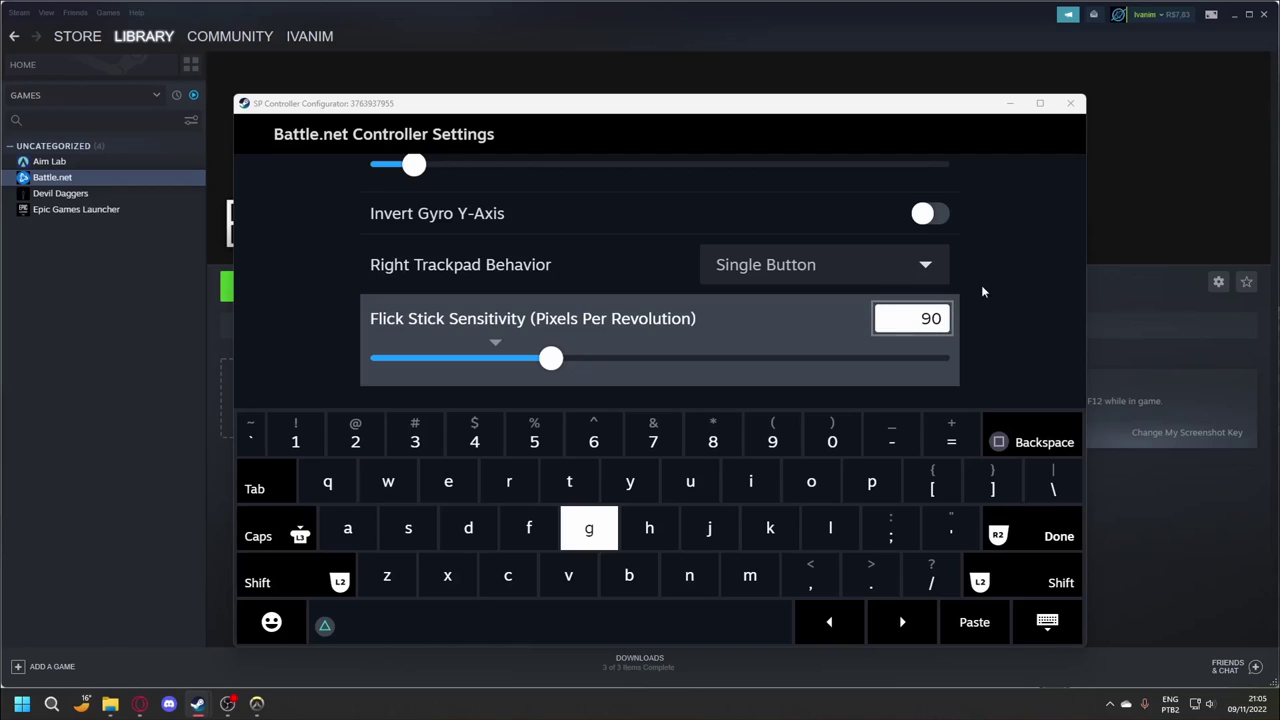
text(91)
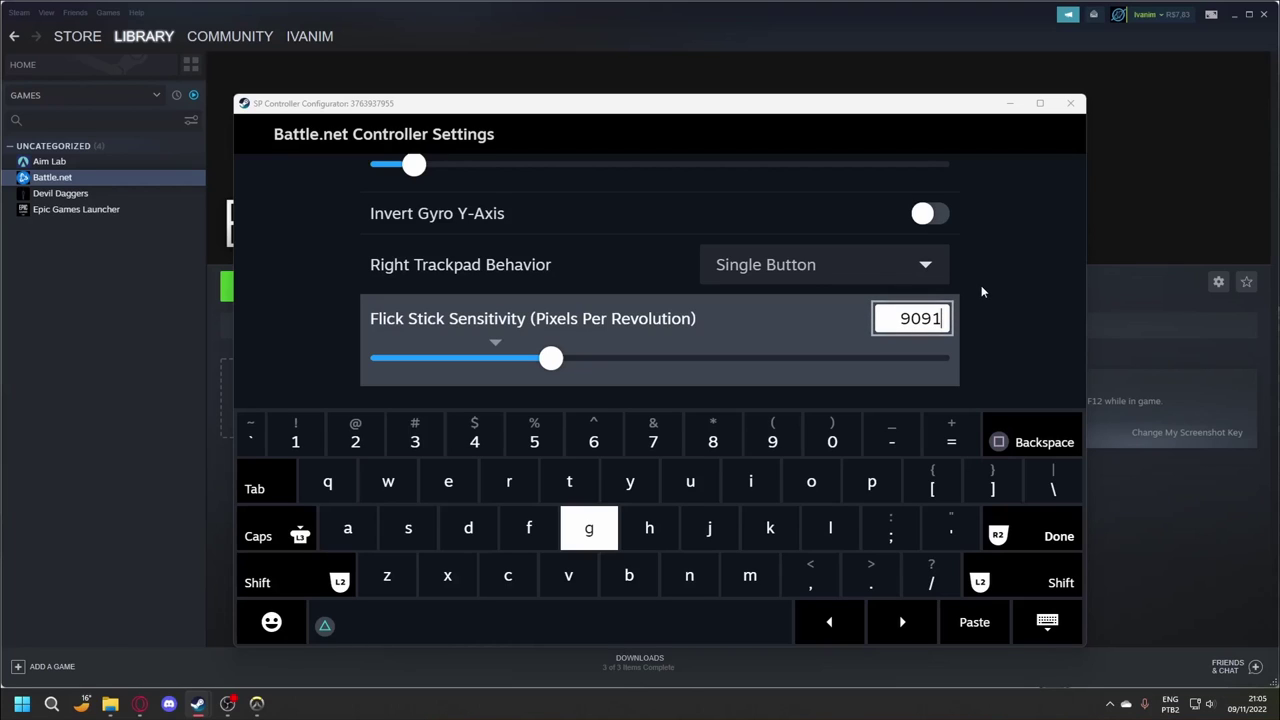
click(1024, 530)
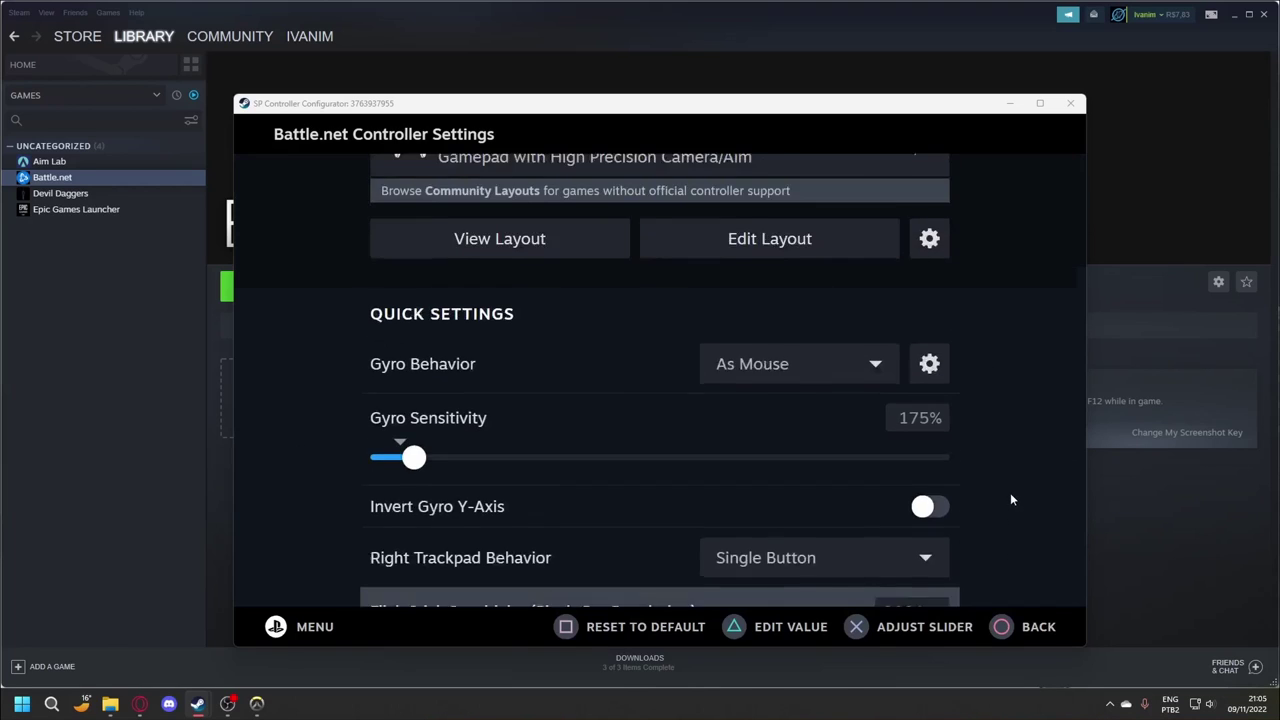
scroll(914, 416, down, 1)
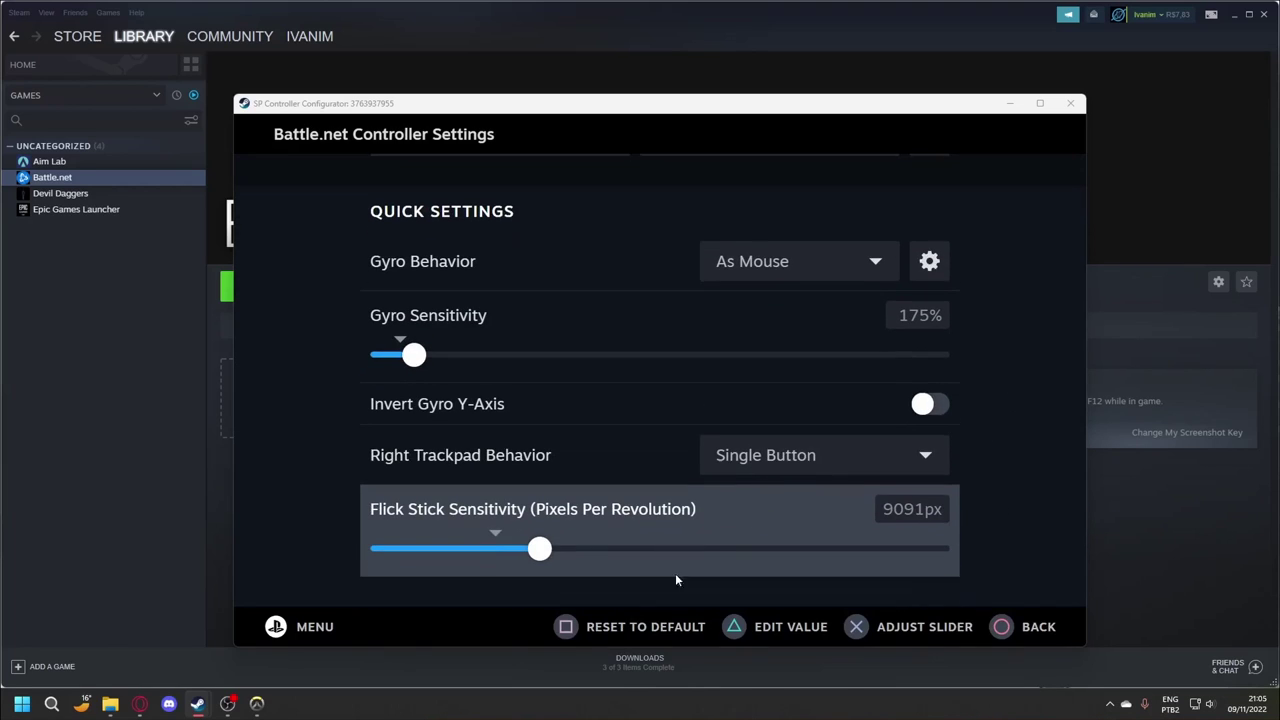
Switch to Overwatch 2 and walk forward in the Practice Range.
click(257, 705)
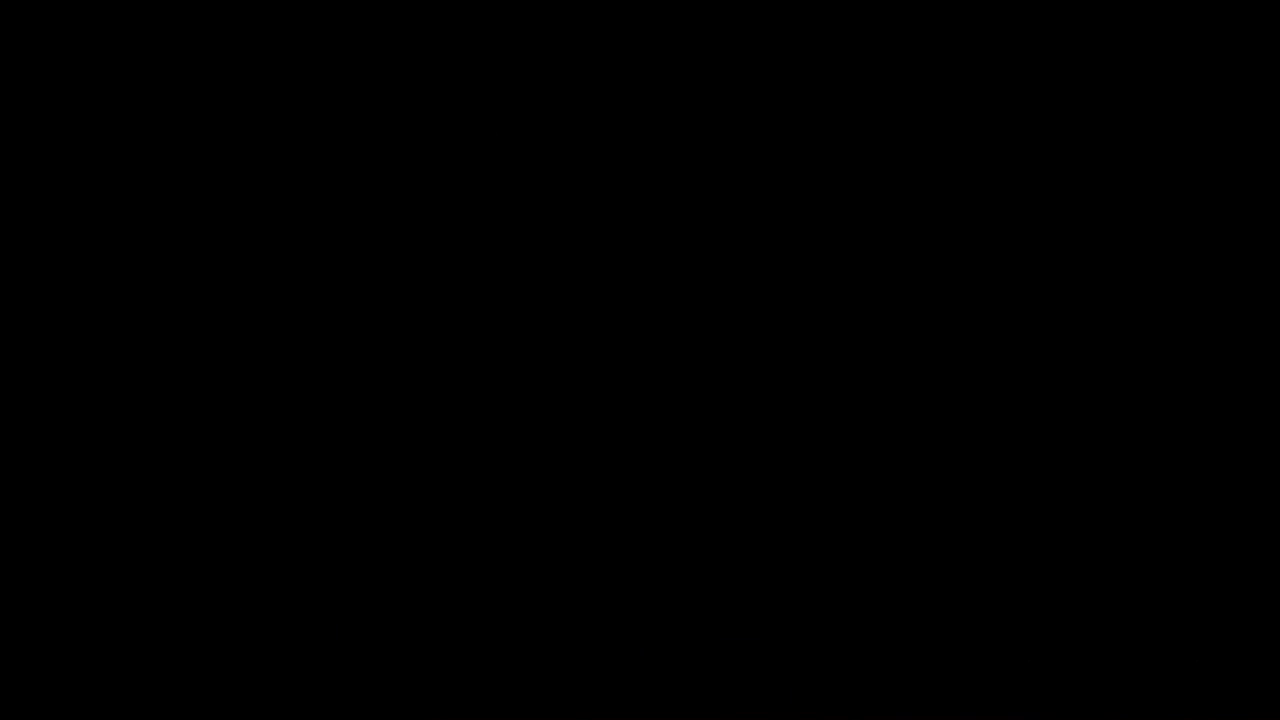
key(w)
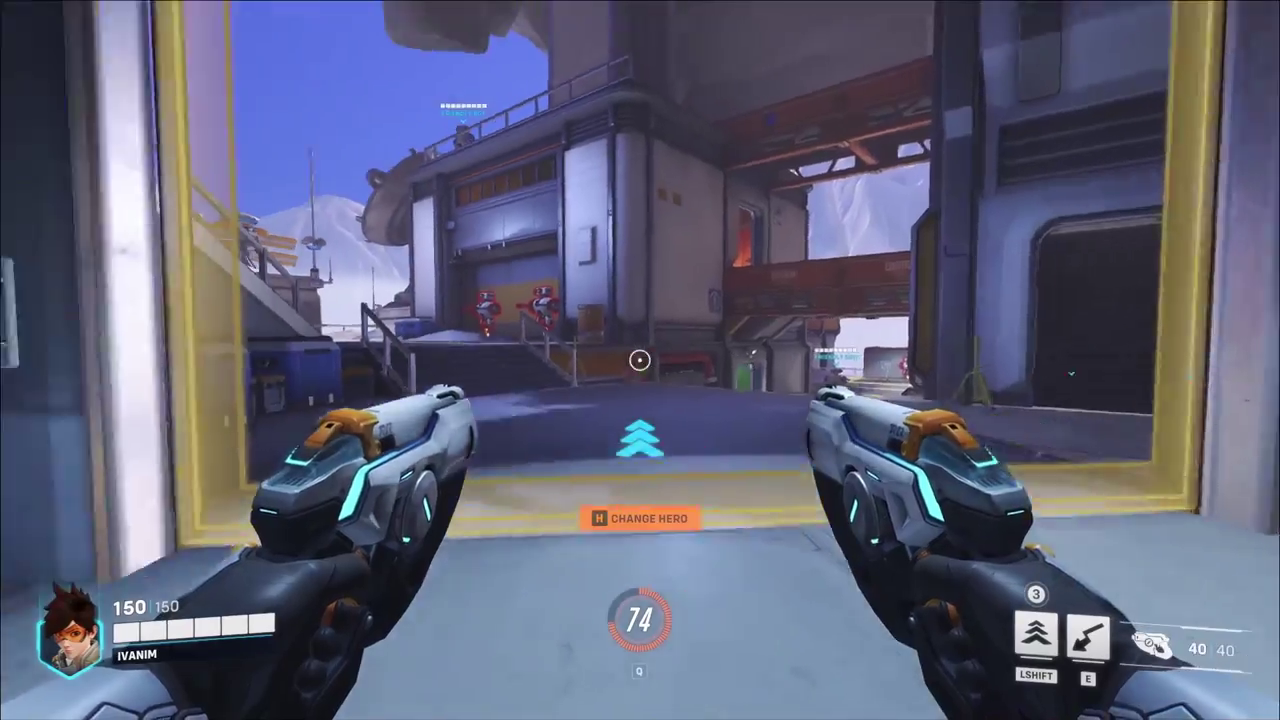
Walk out into the Practice Range and test the gyro aim by shooting the training bots.
key(w)
key(w)
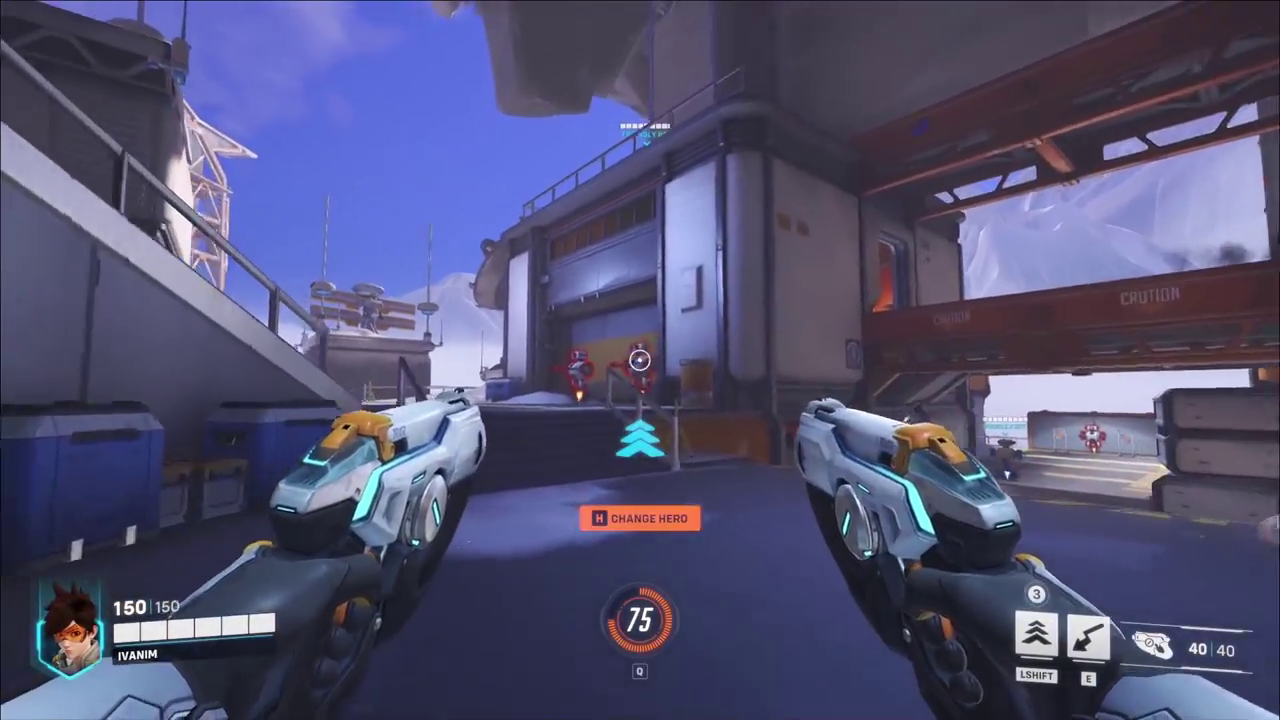
key(w)
click(640, 360)
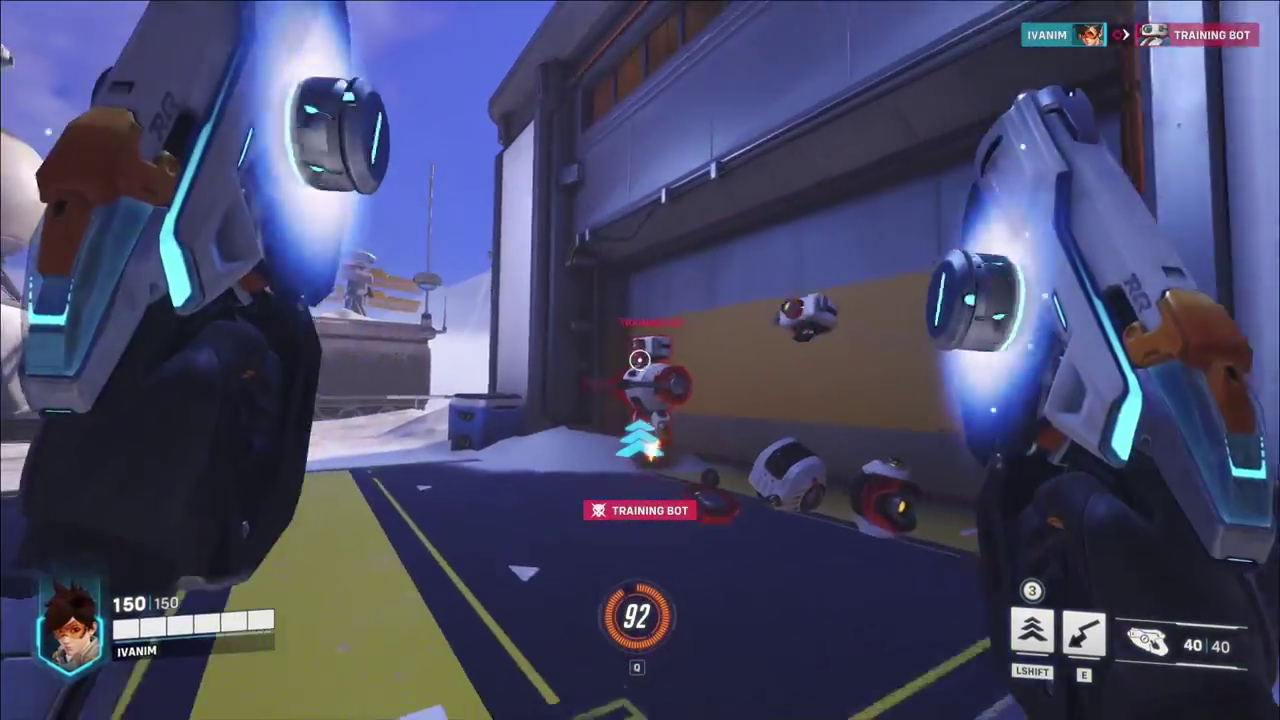
click(640, 360)
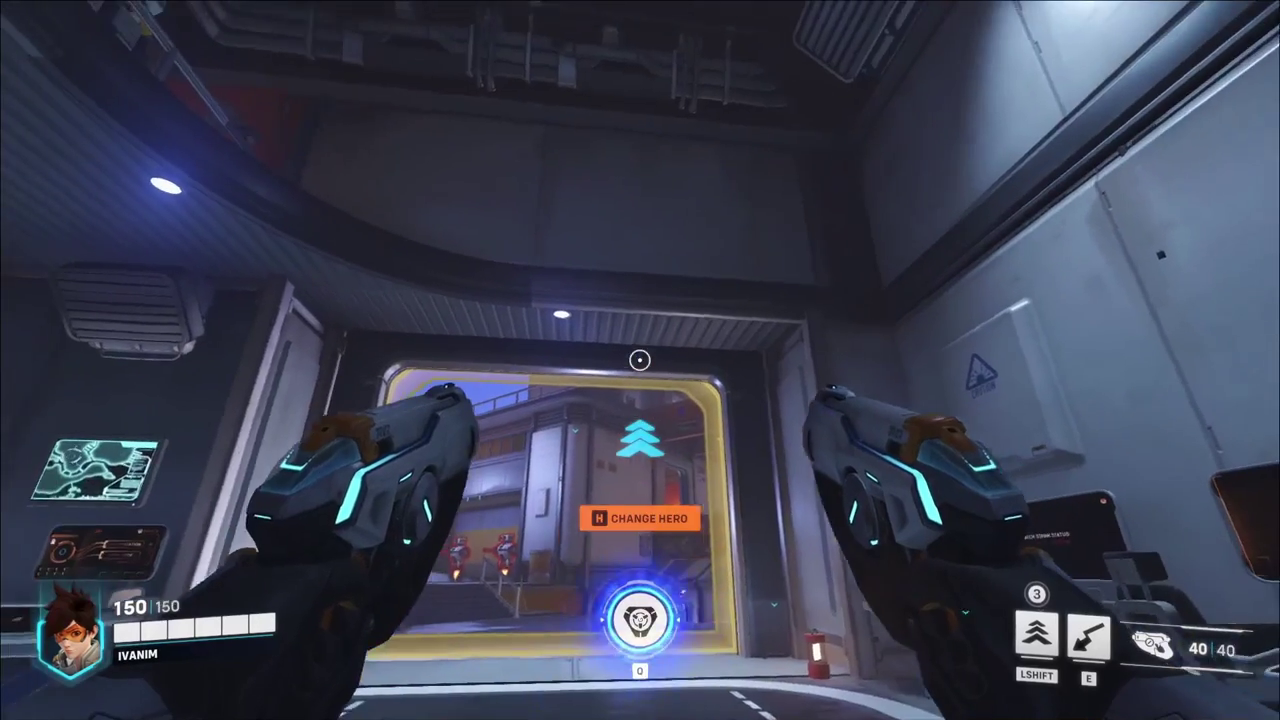
Bind the controller's Trackpad Click to the H key and return to the game.
key(shift+Tab)
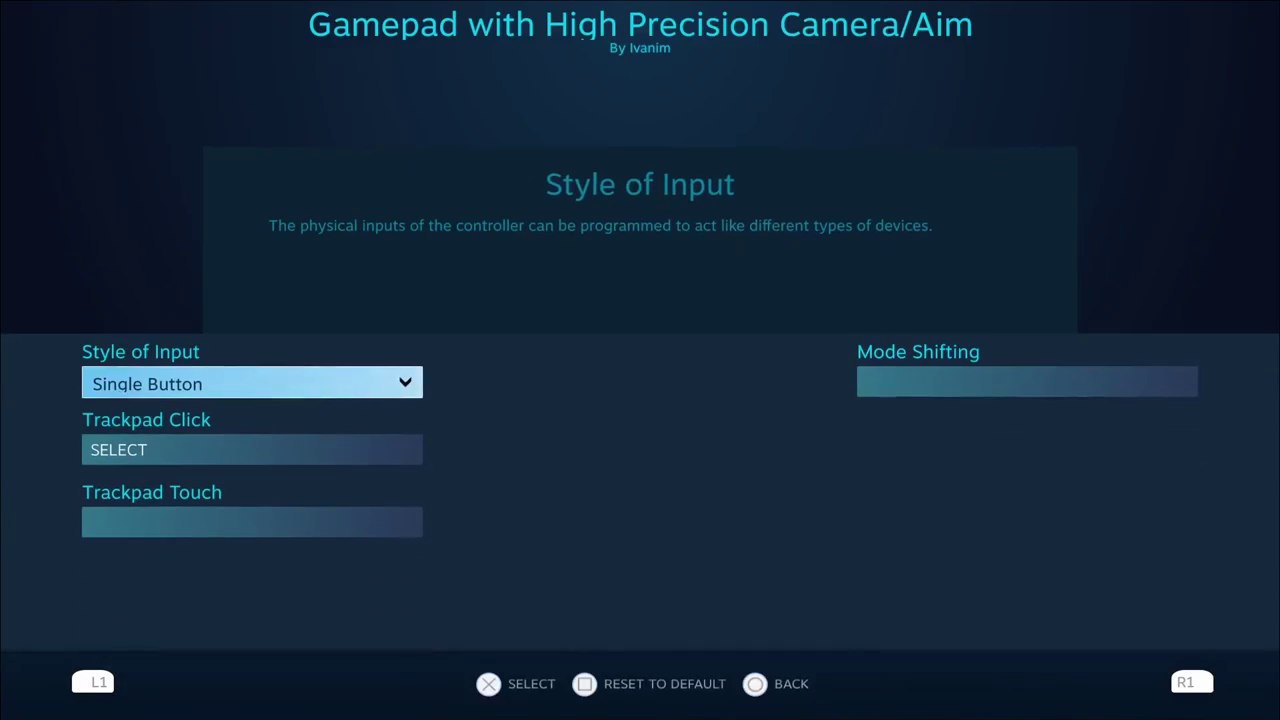
key(Down)
key(Up)
key(Down)
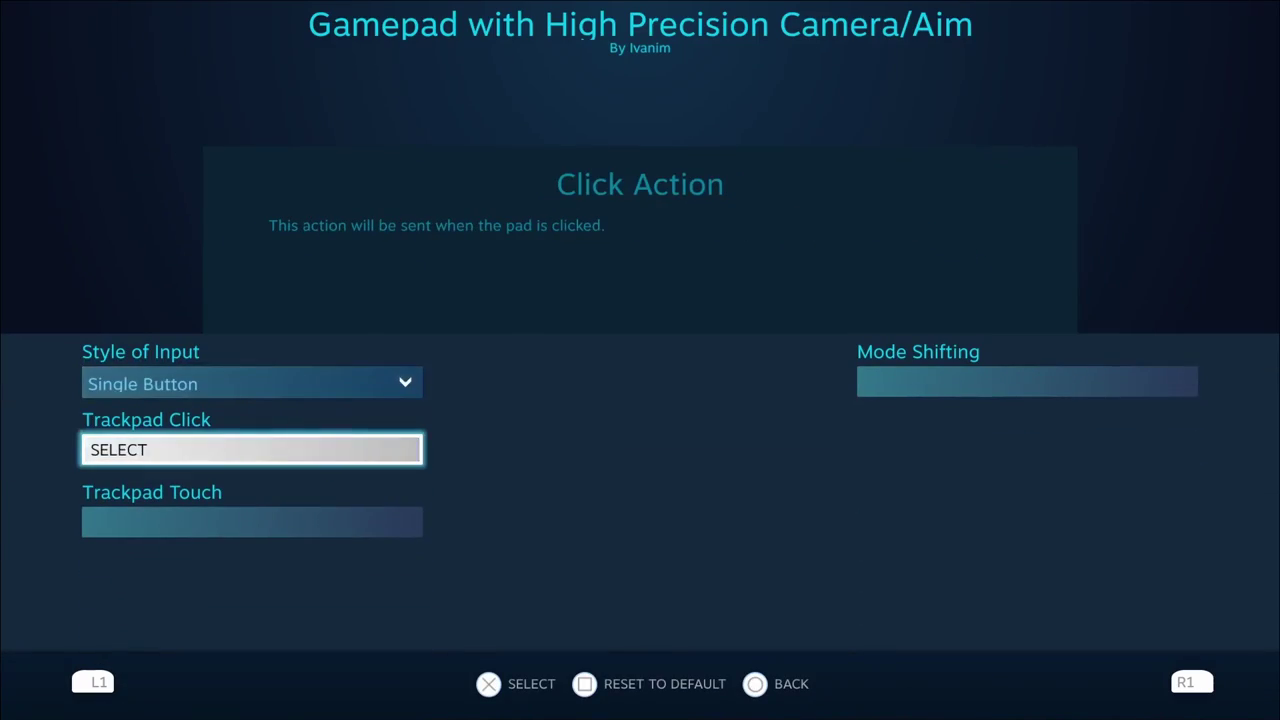
key(Return)
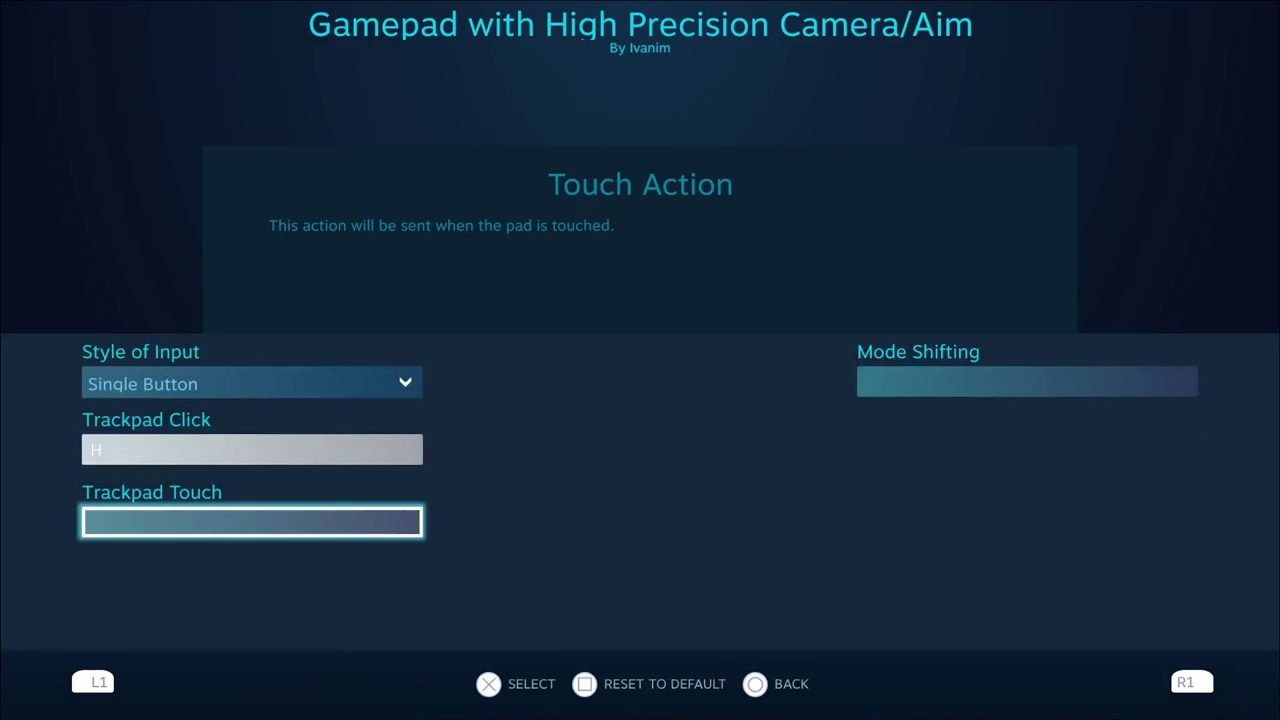
key(Escape)
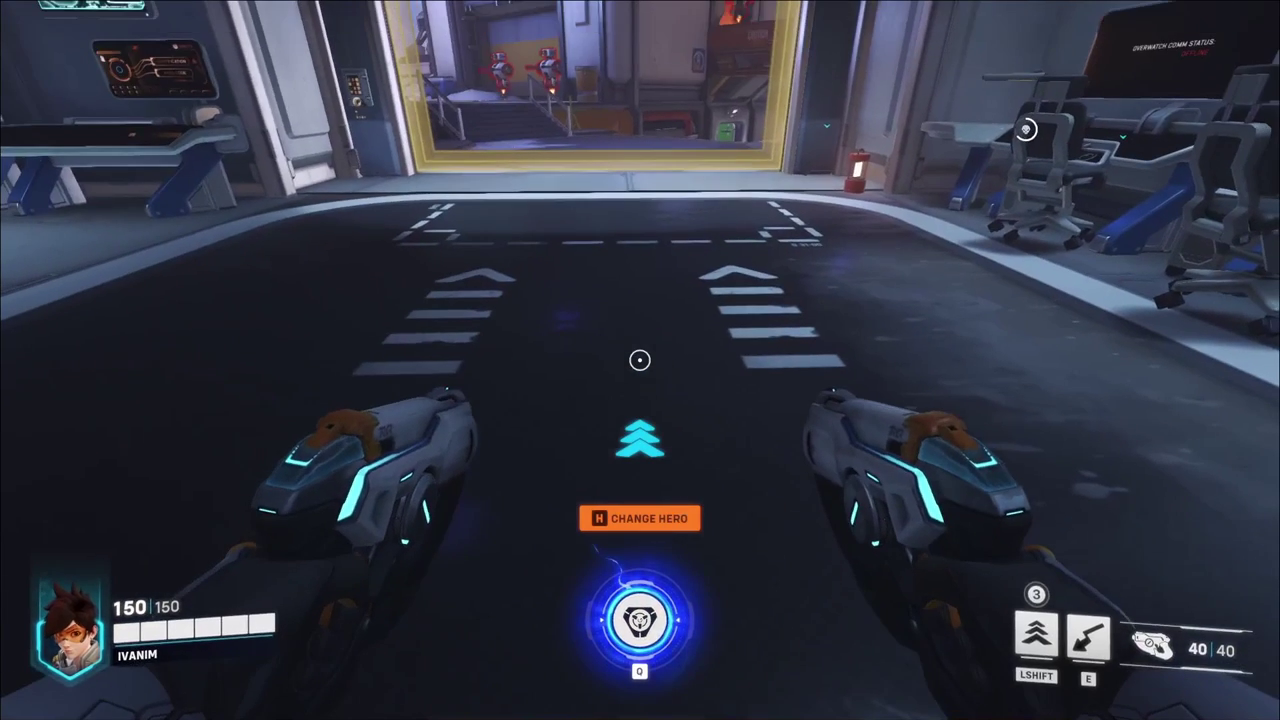
Change the hero to Soldier: 76 and walk through the Practice Range.
key(h)
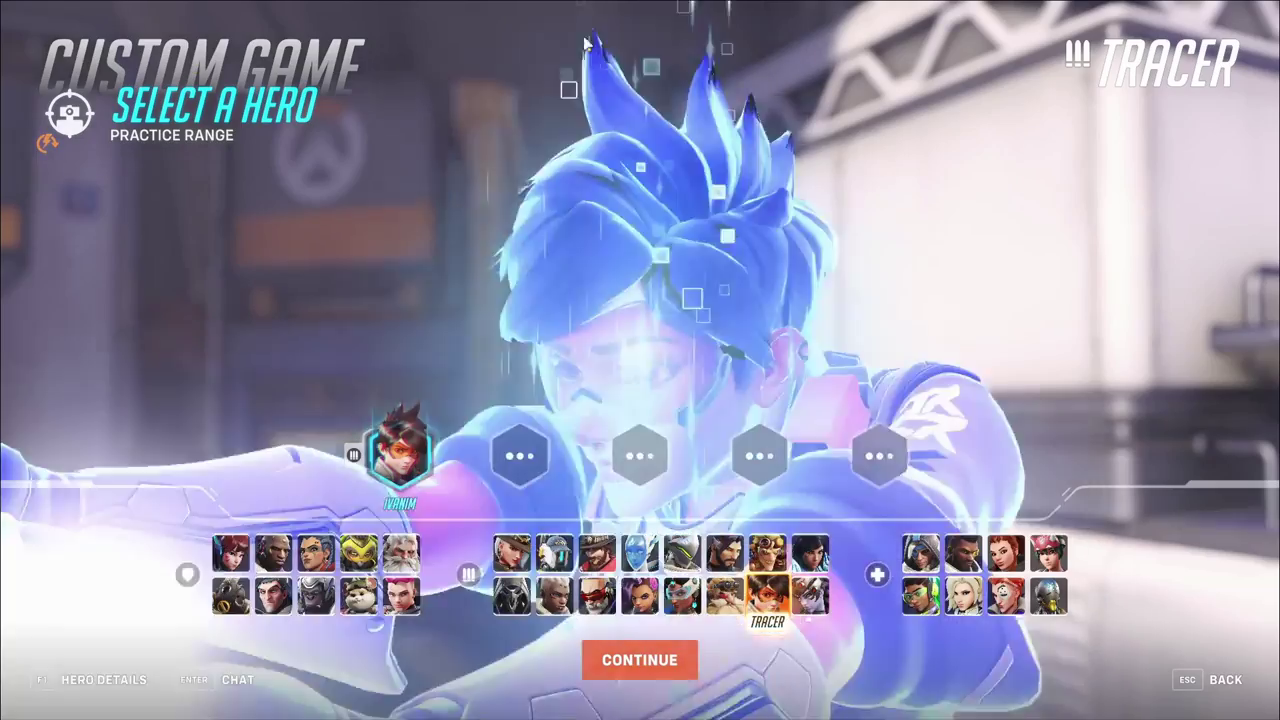
key(Left)
key(Left)
key(Left)
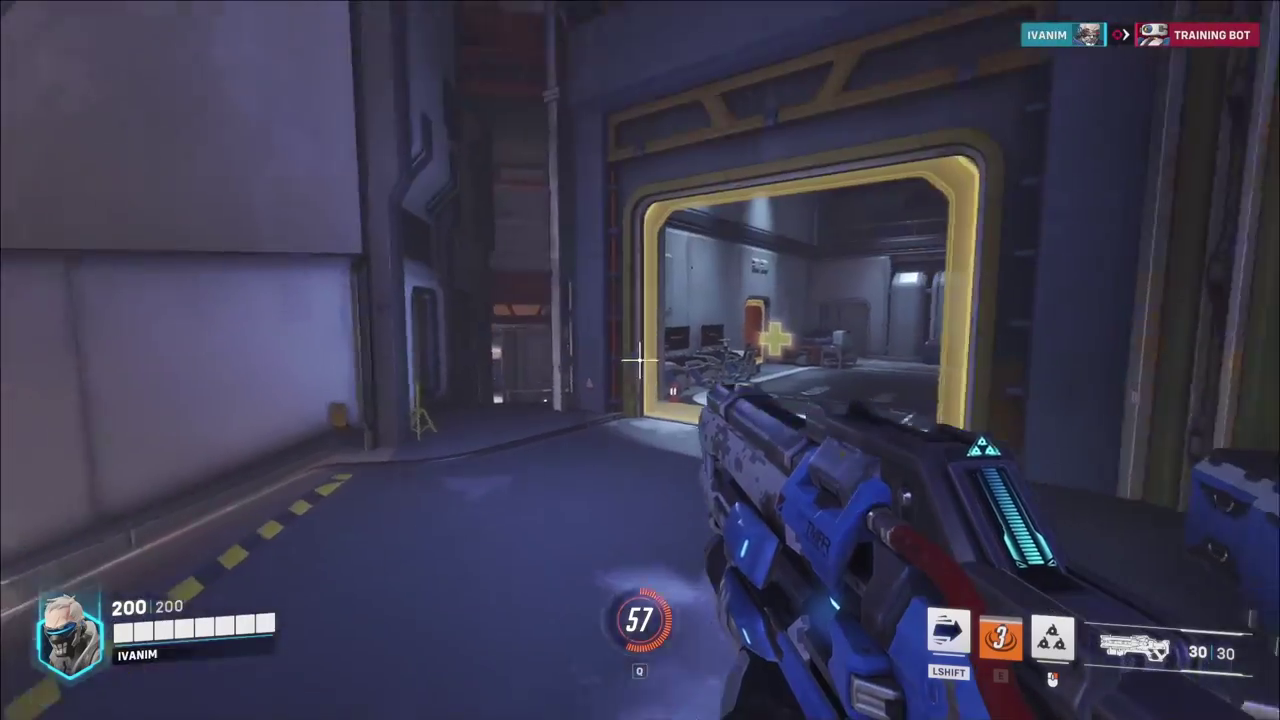
key(w)
Add an action layer named "Gyro off" to the Battle.net controller configuration.
key(shift+Tab)
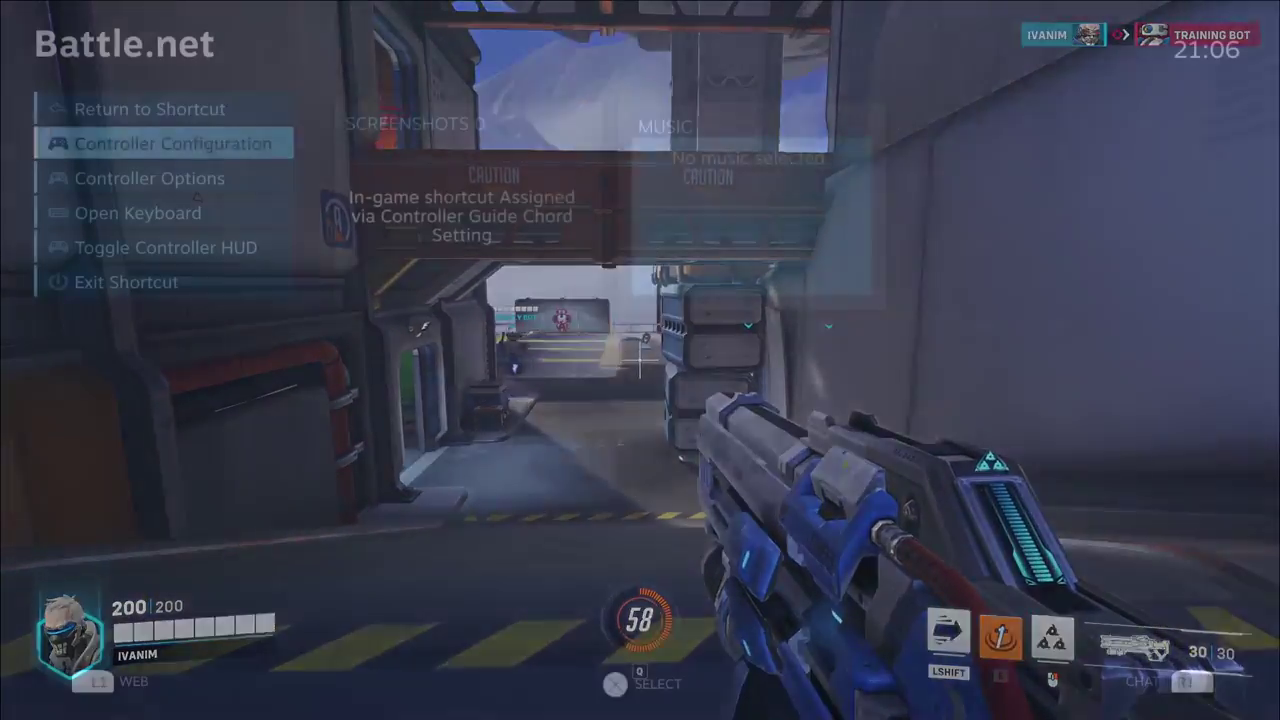
key(Return)
key(Up)
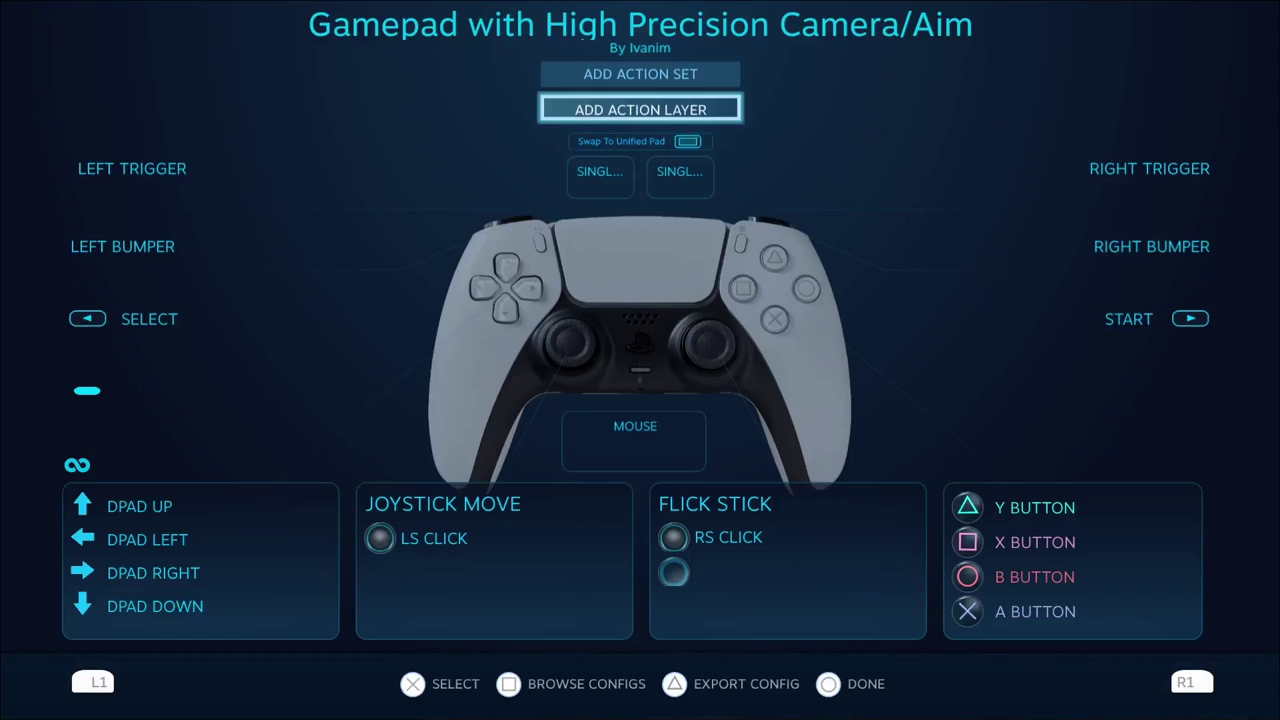
key(Return)
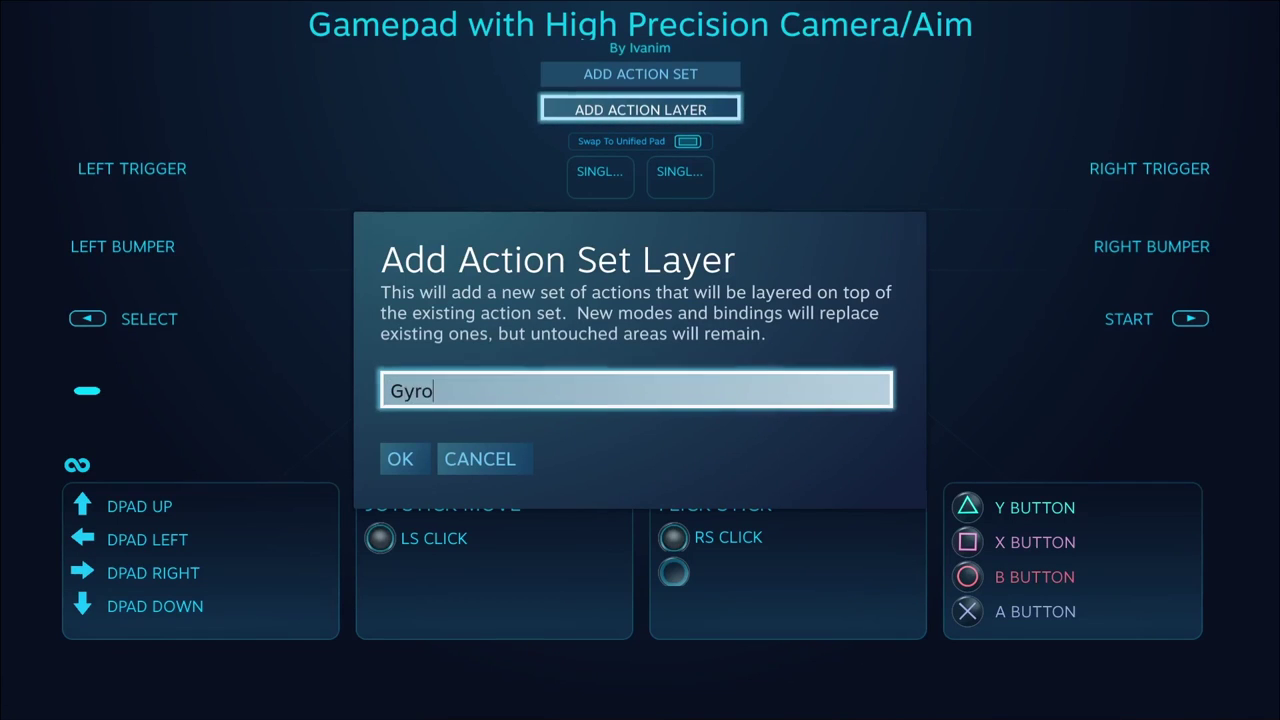
text(Gyro off)
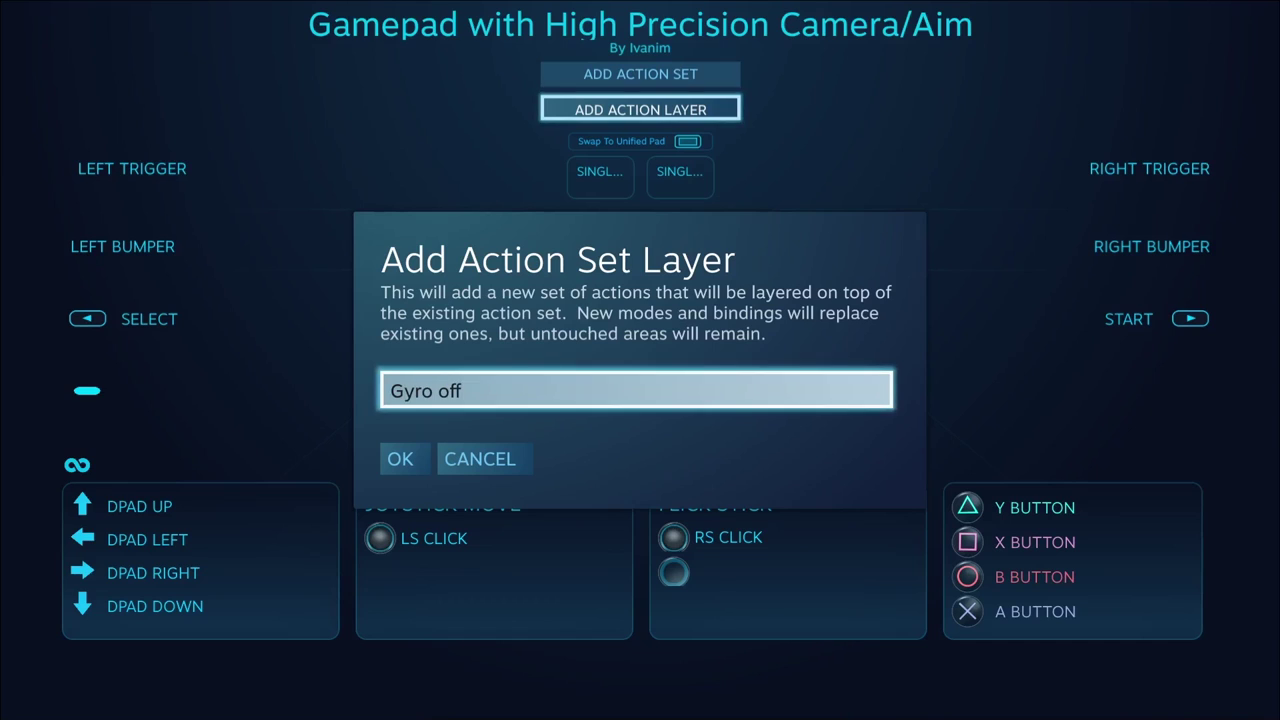
key(Down)
key(Return)
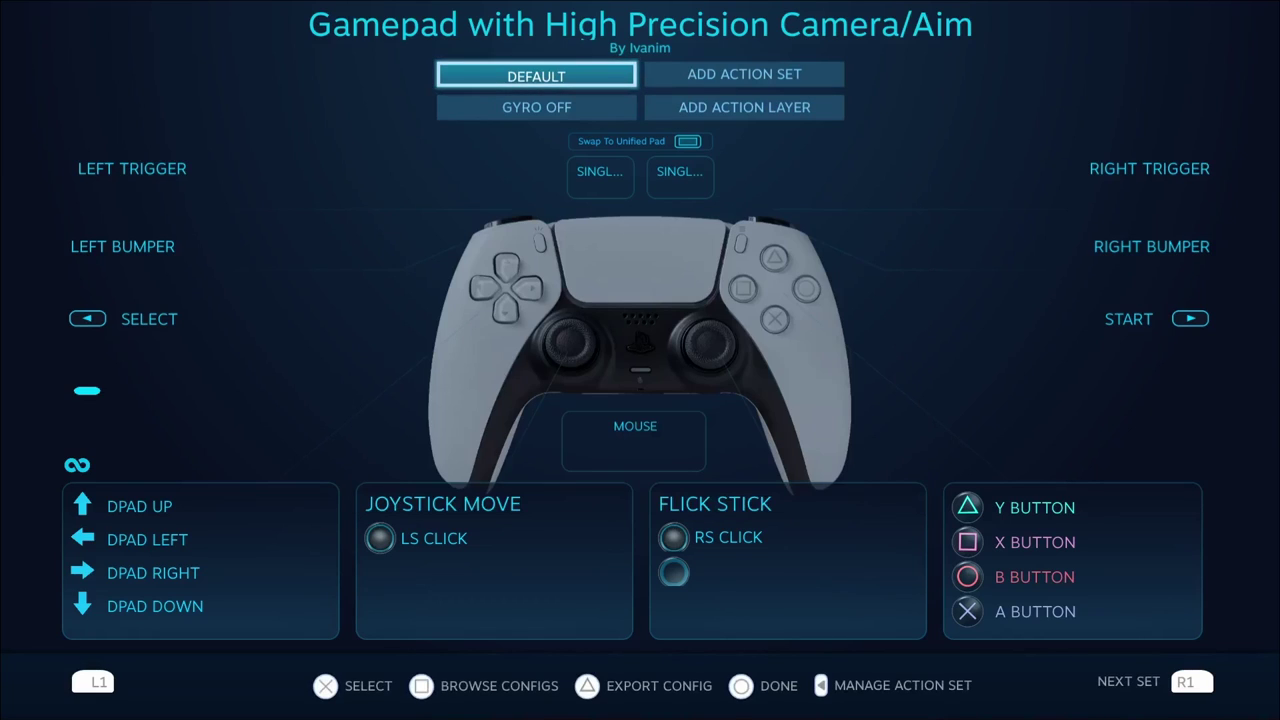
Set the gyro's Style of Input to Directional Pad in the Gyro off layer.
key(Down)
key(Down)
key(Down)
key(Return)
key(Return)
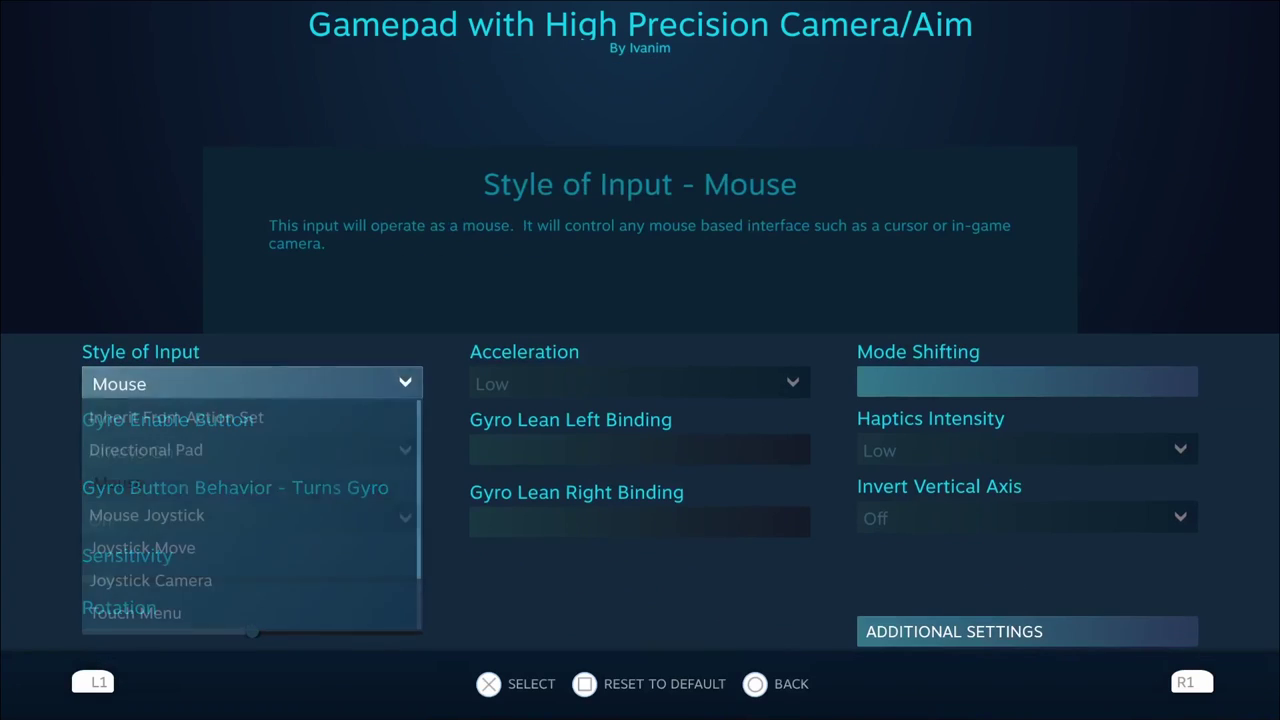
key(Up)
key(Return)
key(Escape)
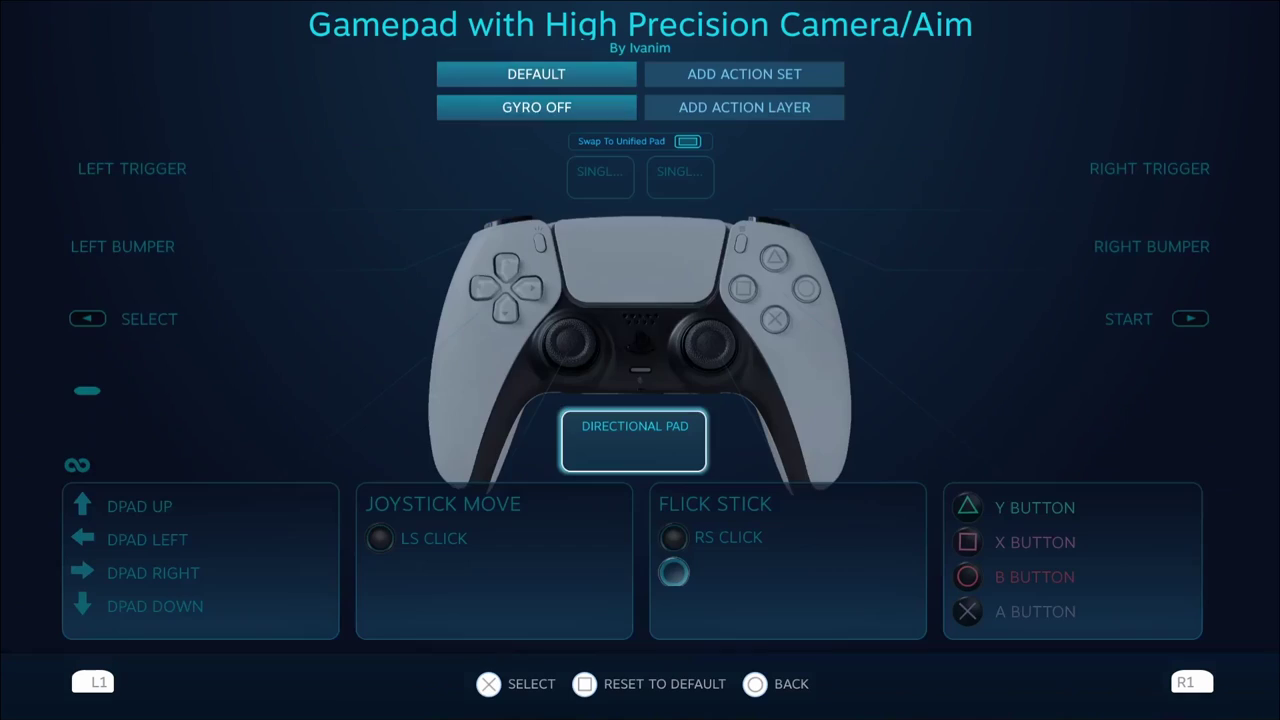
Show the activators of the flick stick's Click Action in the Default action set.
key(Down)
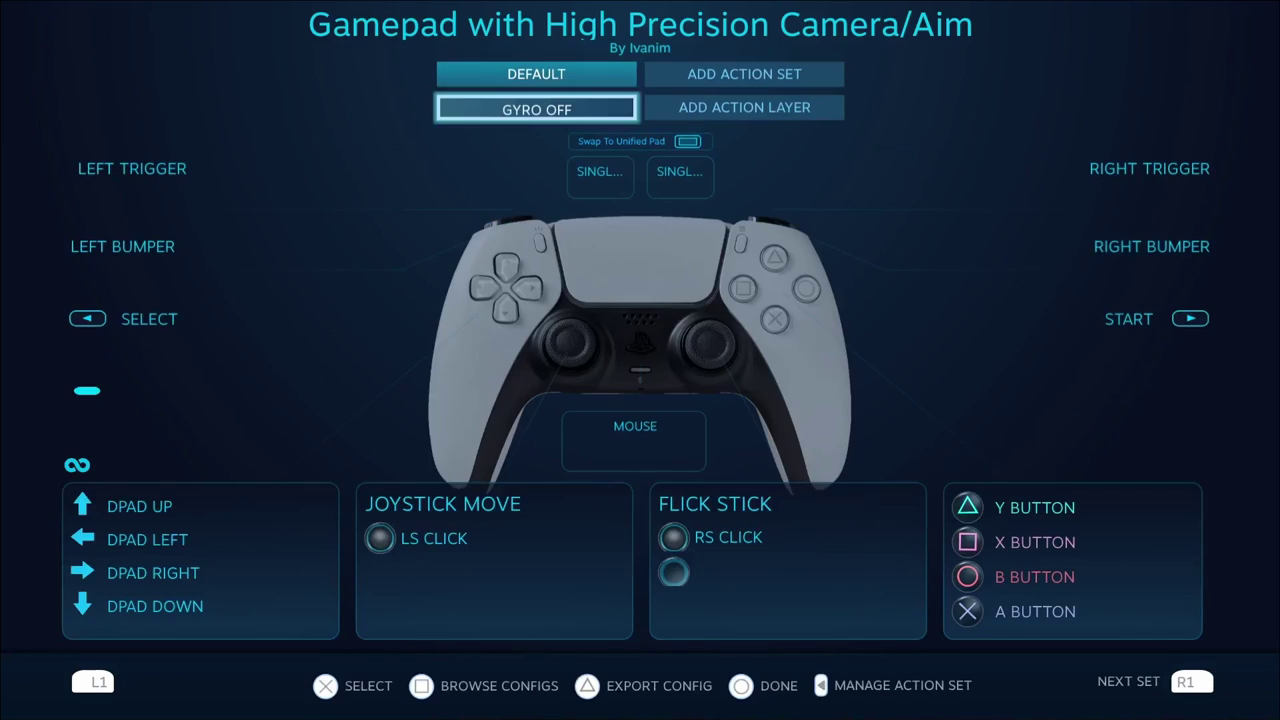
key(Down)
key(Return)
key(Down)
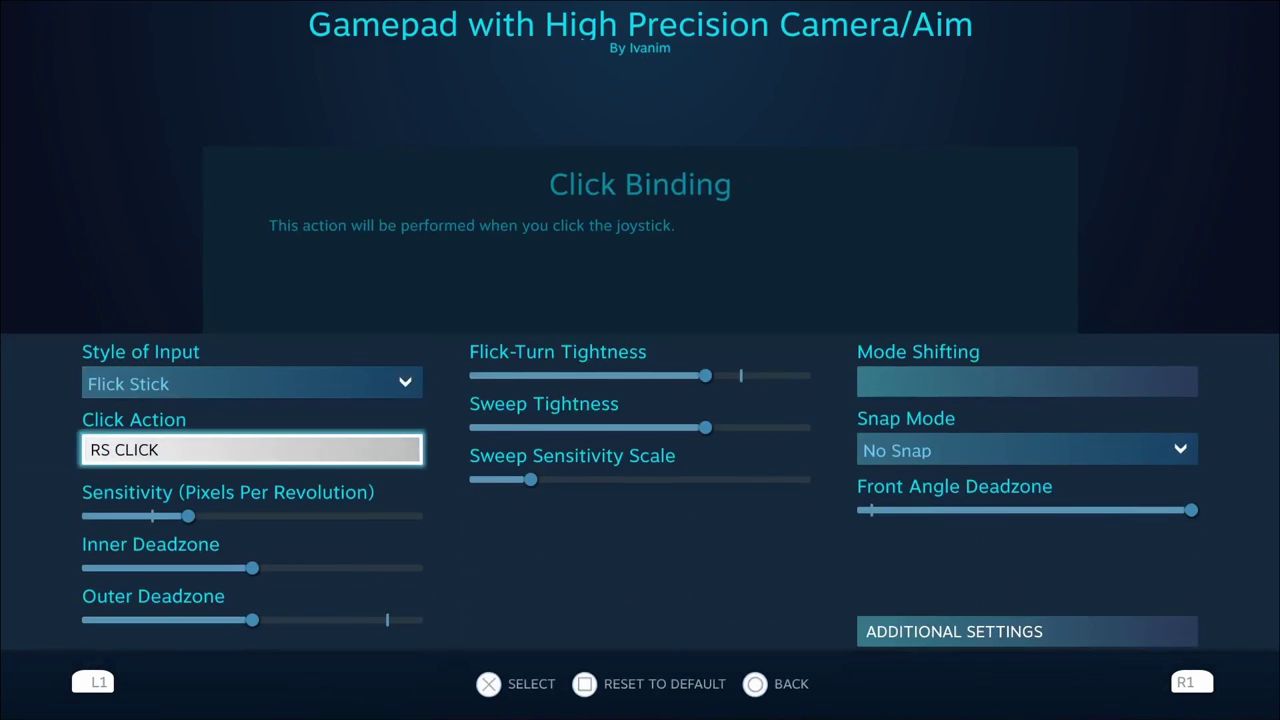
key(Return)
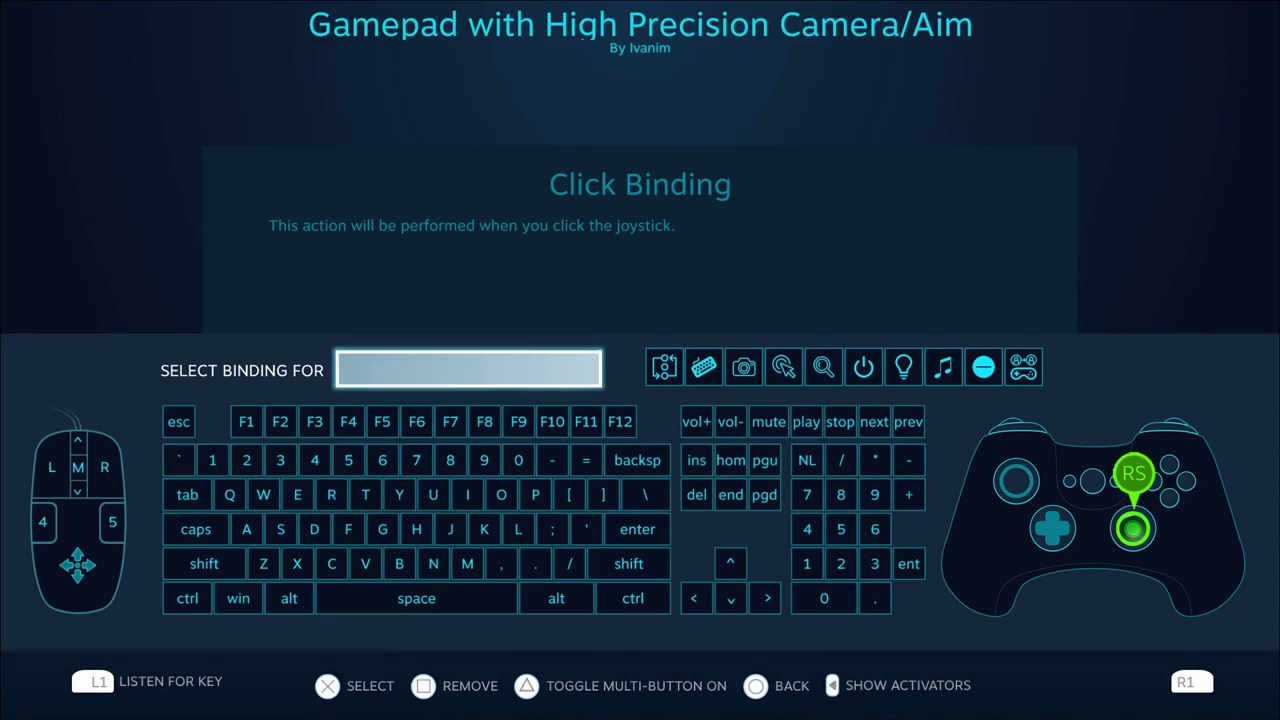
key(Left)
key(Up)
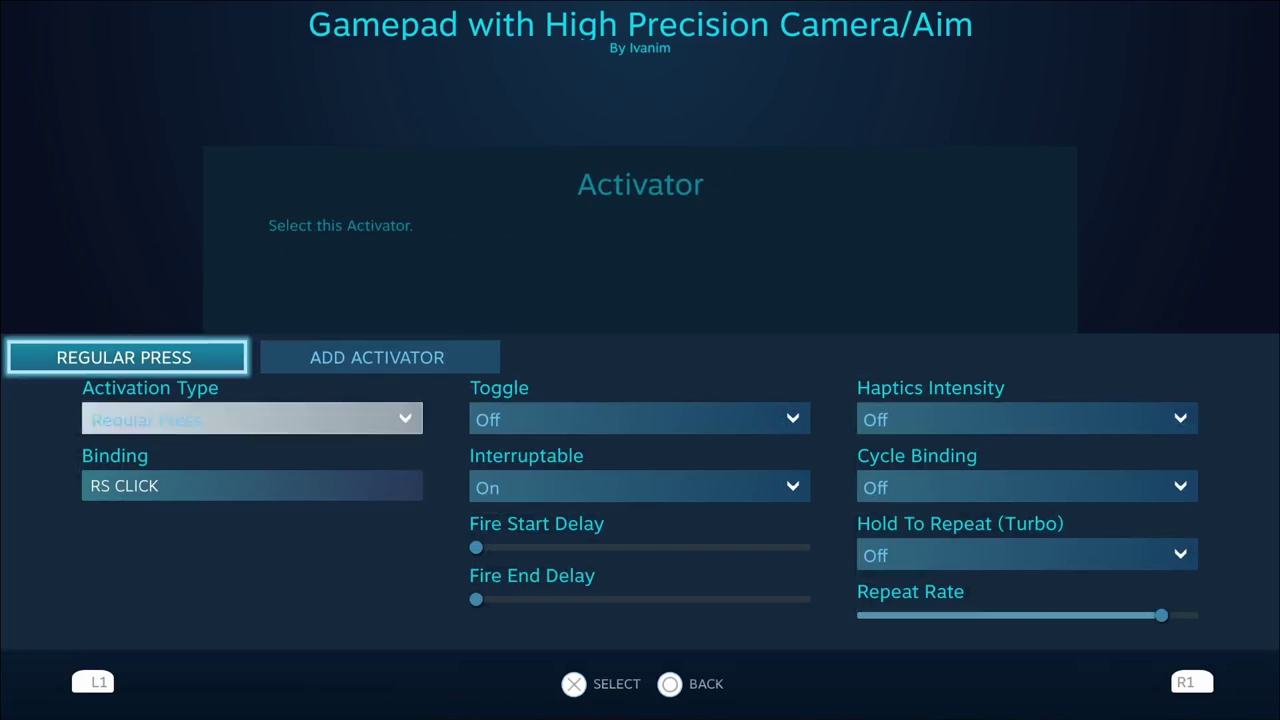
Add a second activator to the flick stick's RS click and set its Activation Type to Long Press.
key(Right)
key(Return)
key(Down)
key(Up)
key(Return)
key(Down)
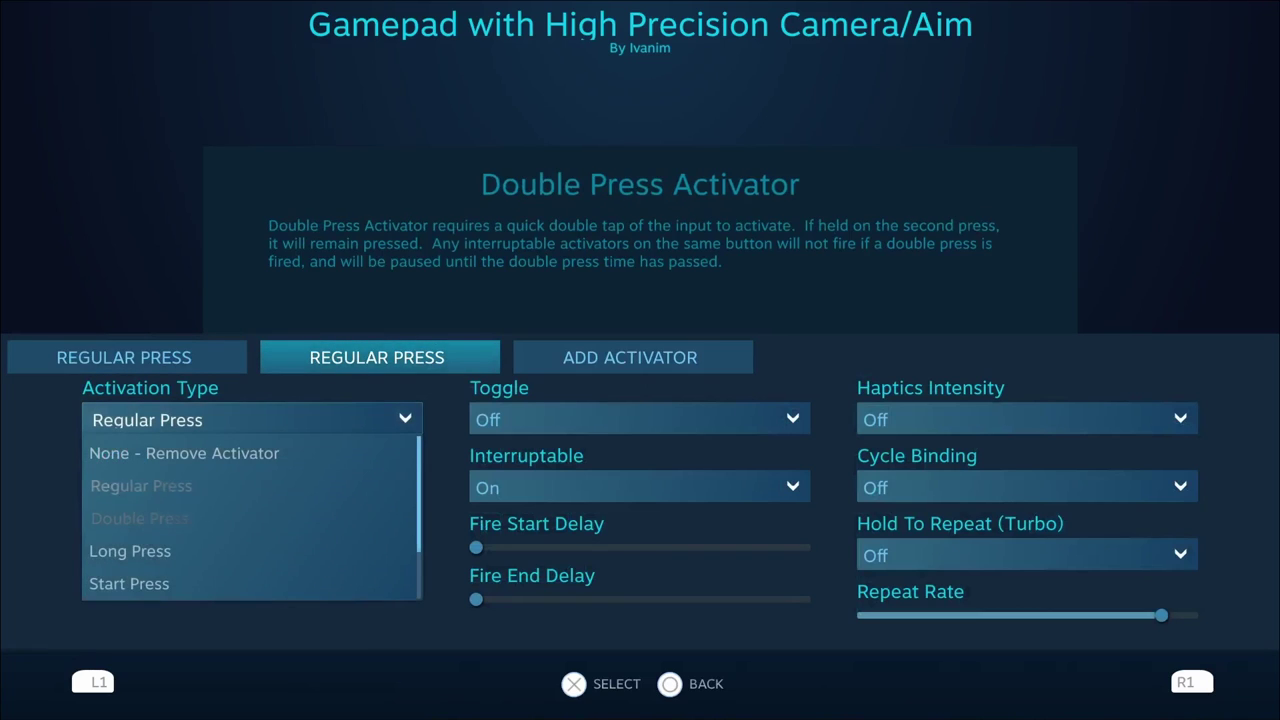
key(Down)
key(Return)
Choose Hold Action Layer as the action option for the Long Press activator's binding.
key(Down)
key(Return)
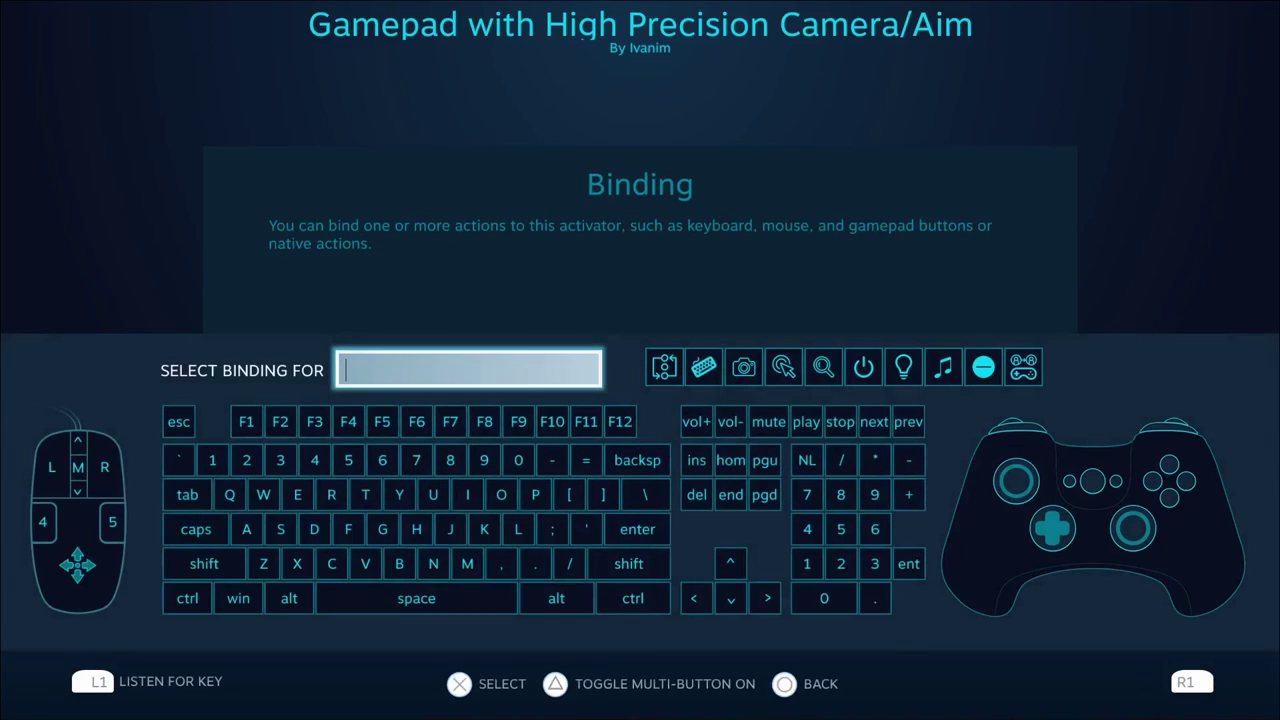
key(Return)
key(Return)
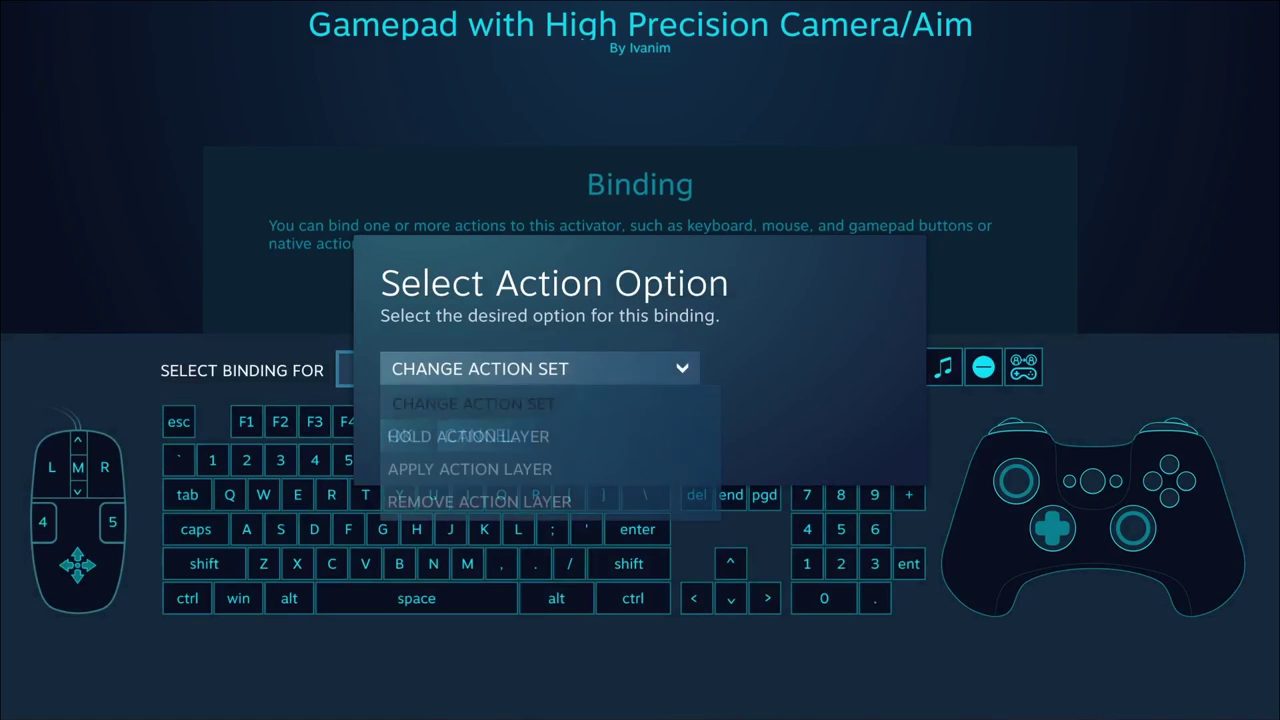
key(Down)
key(Return)
key(Down)
key(Return)
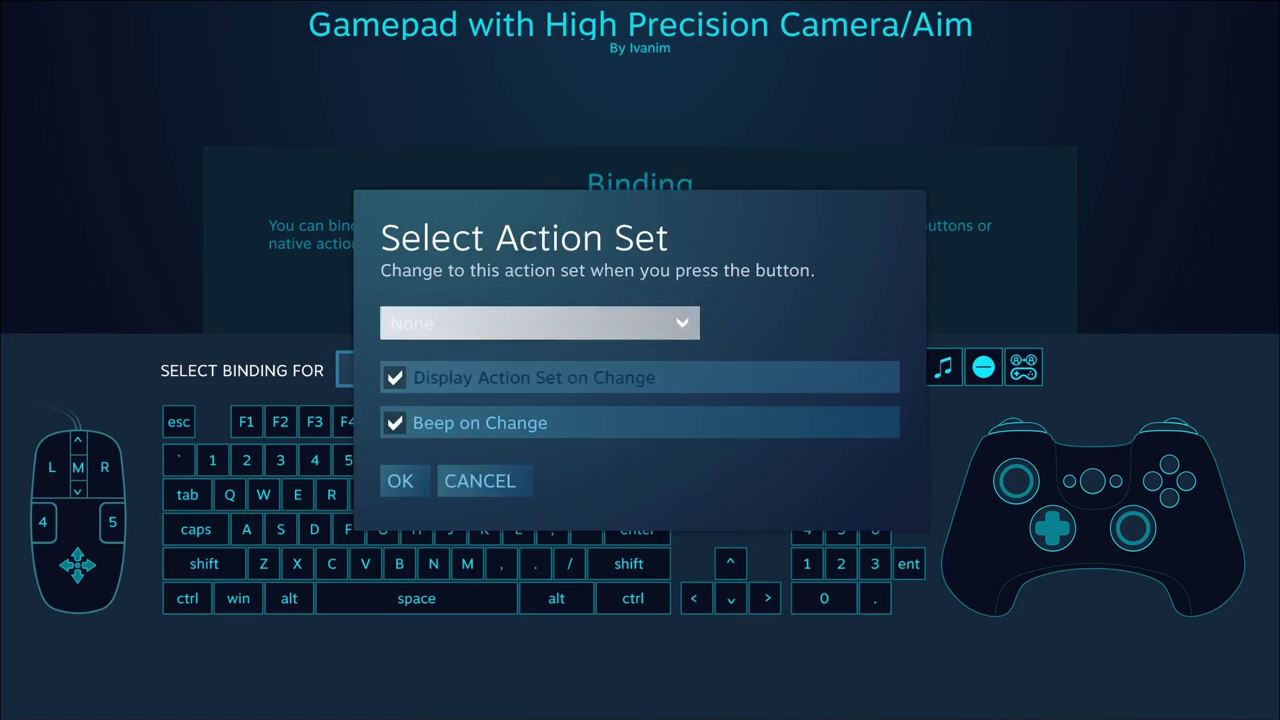
Assign the Gyro off layer to the binding with Beep on Change turned off.
key(Down)
key(Down)
key(Up)
key(Up)
key(Return)
key(Down)
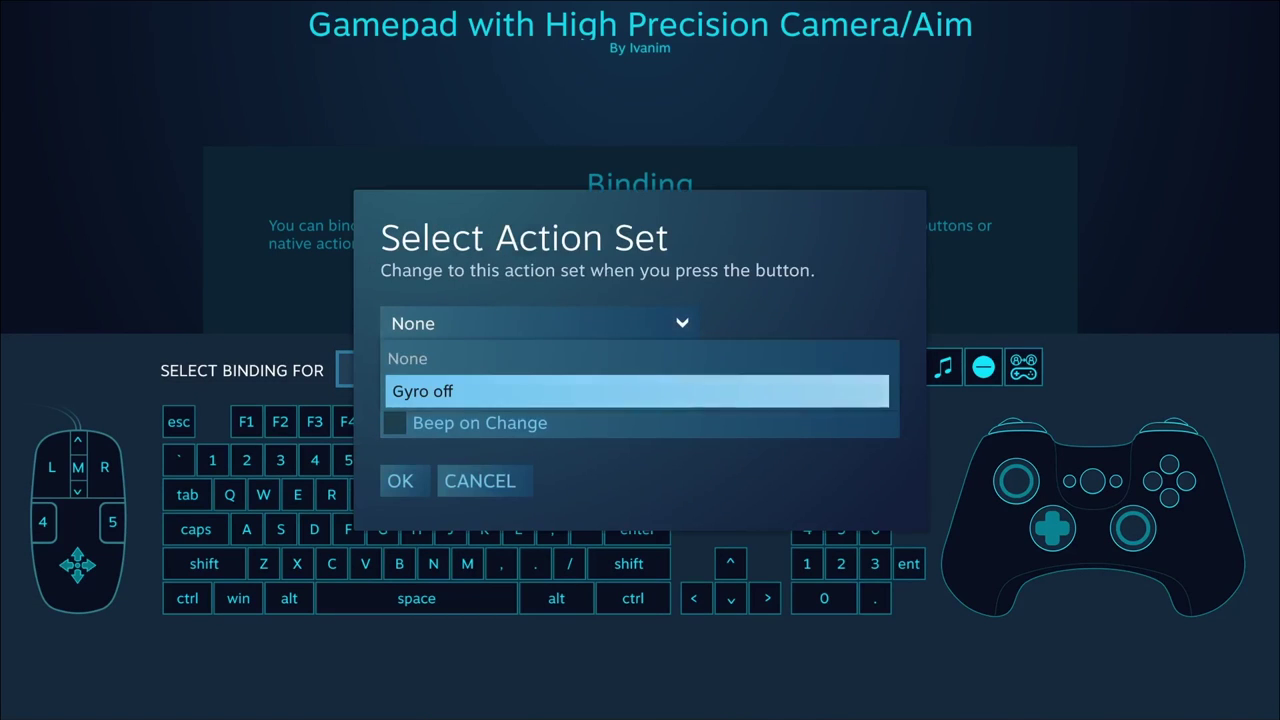
key(Return)
key(Down)
key(Down)
key(Down)
key(Return)
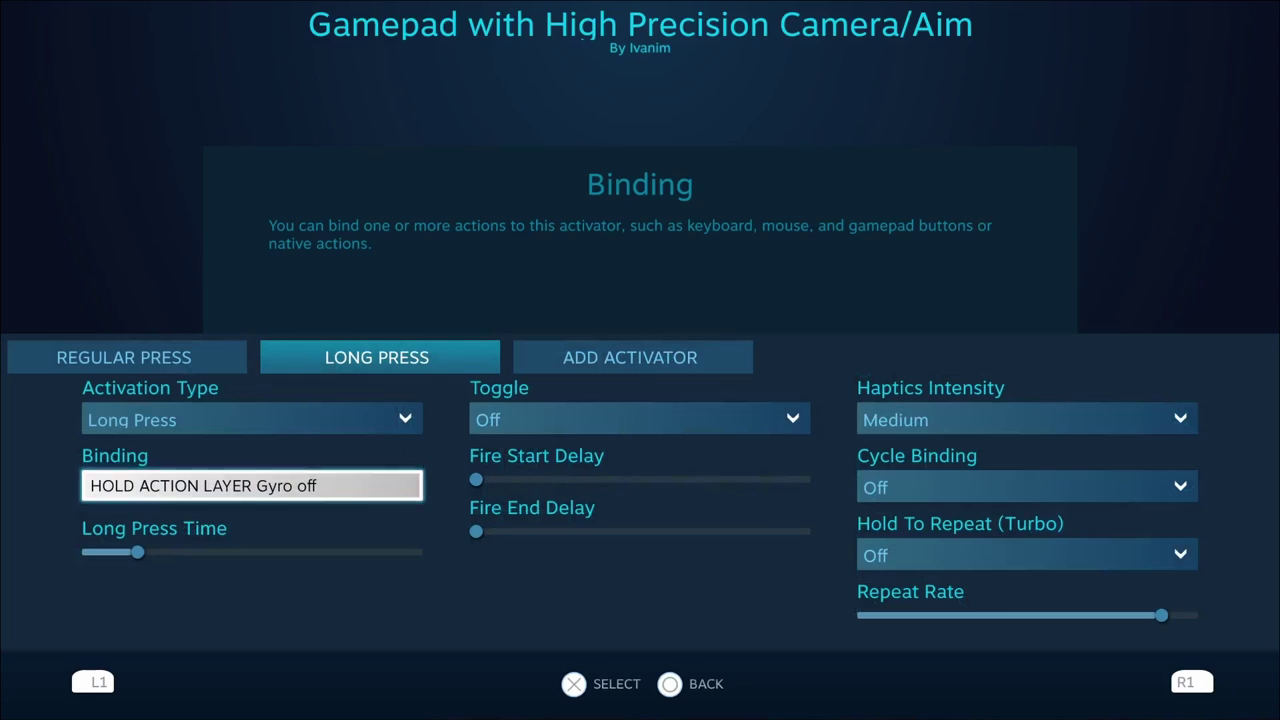
Shorten the Long Press Time of the Gyro off binding and return to the game.
key(Down)
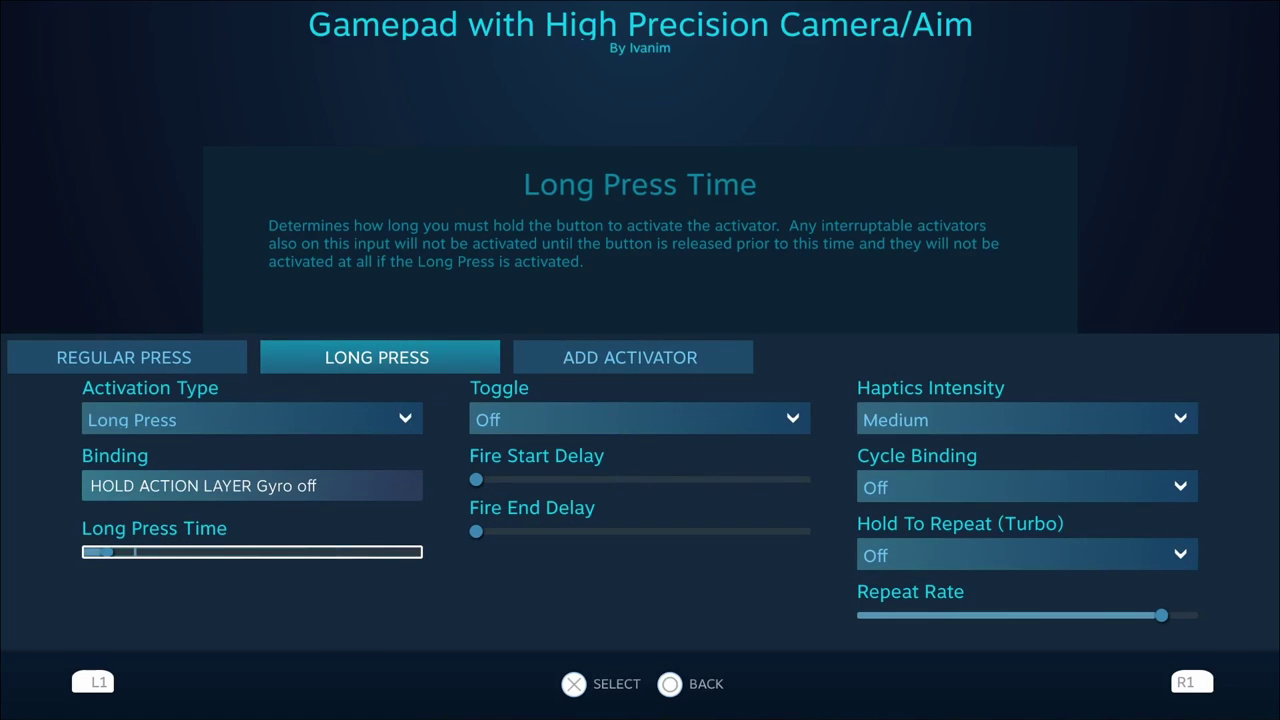
key(Escape)
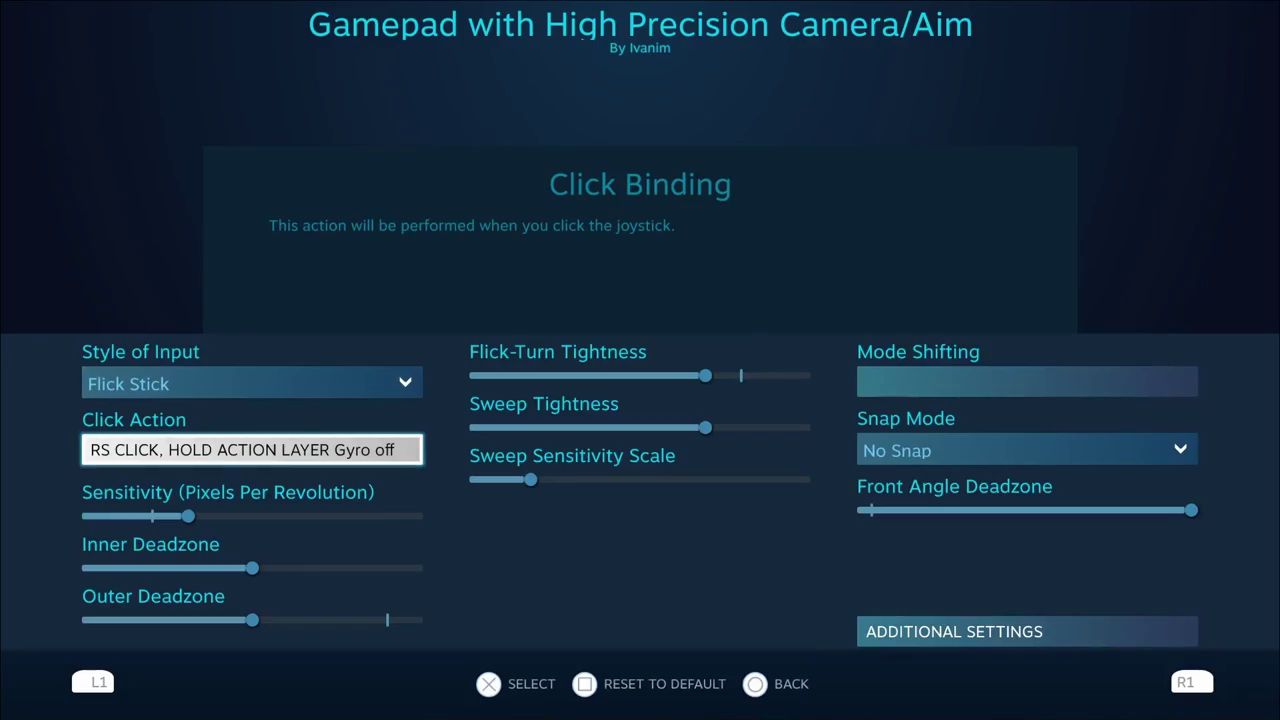
key(Escape)
key(Escape)
key(Escape)
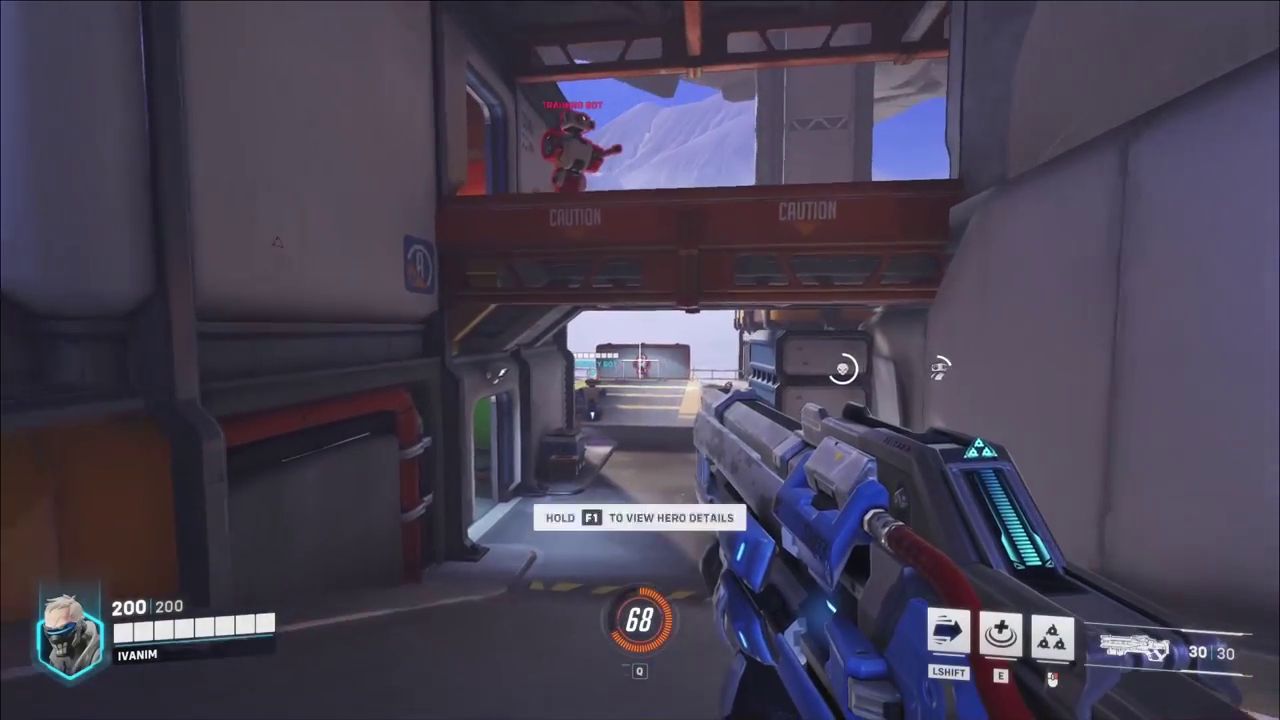
Test the gyro aim by shooting the distant training bots with Soldier: 76 while moving forward.
click(640, 360)
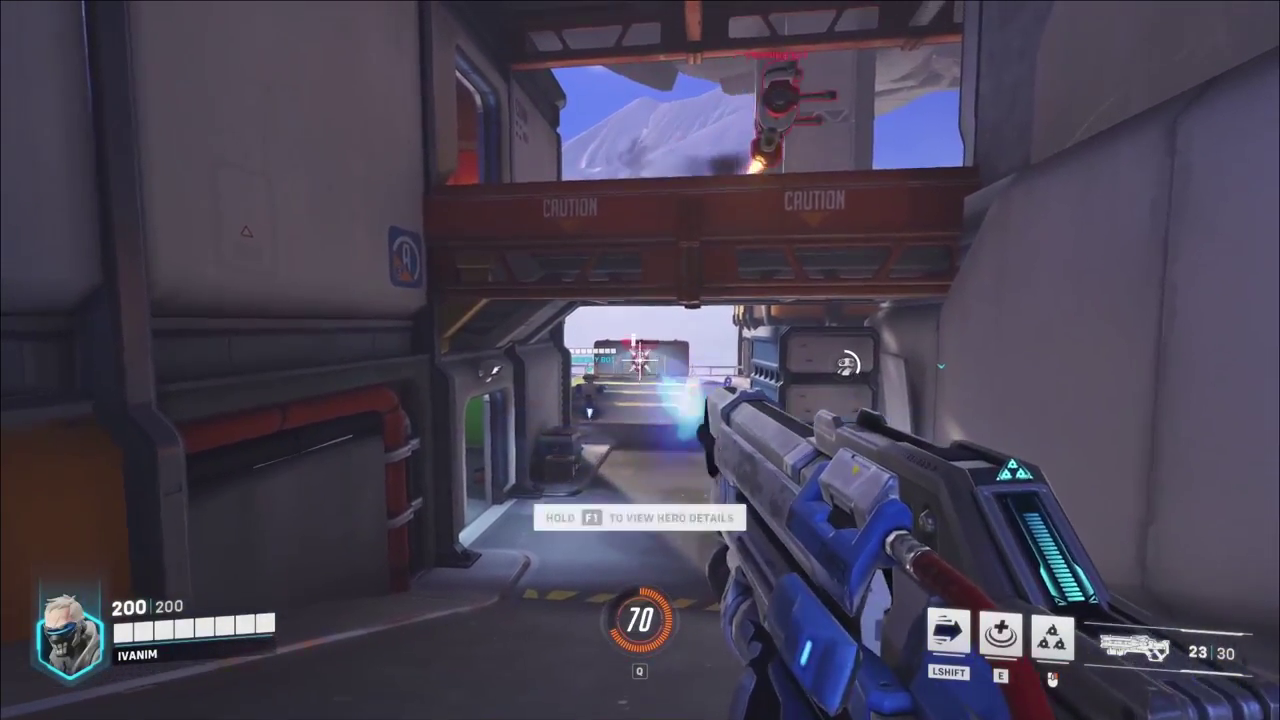
drag(640, 360, 640, 360)
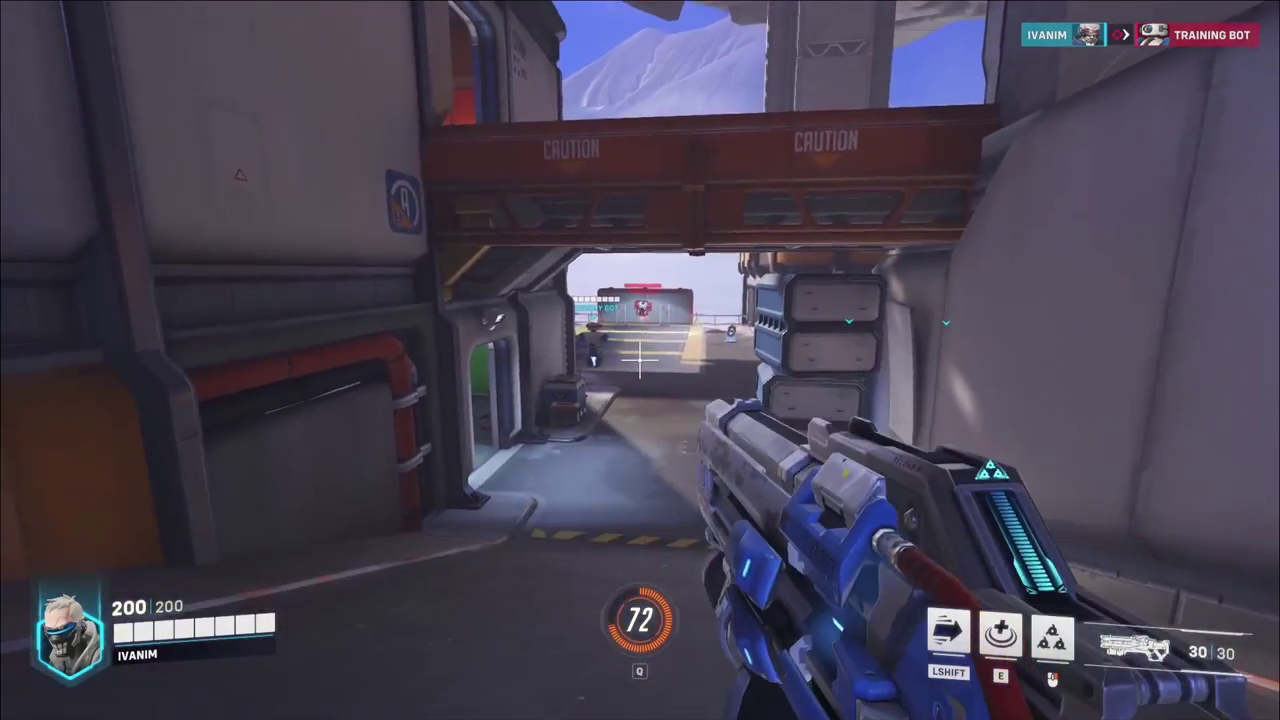
key(w)
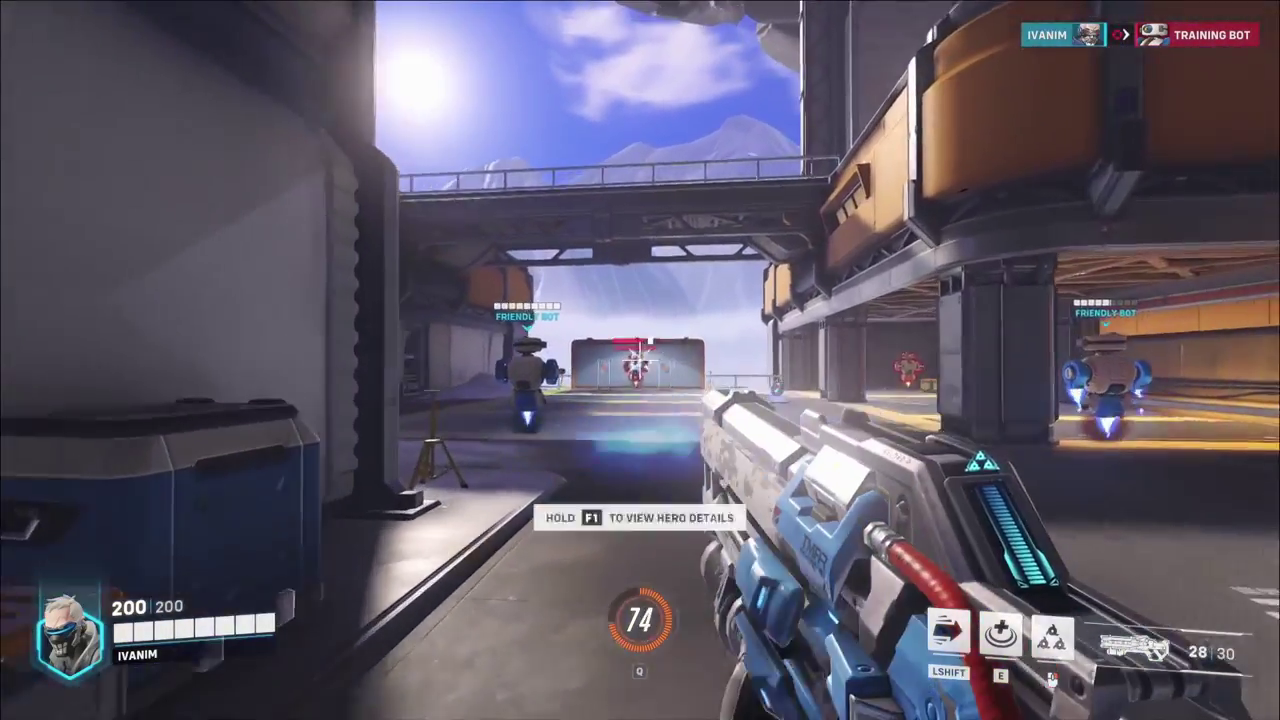
drag(640, 360, 640, 360)
Test the communication wheel in the Practice Range by sending the Hello, Ultimate Status and Group Up lines.
key(c)
key(c)
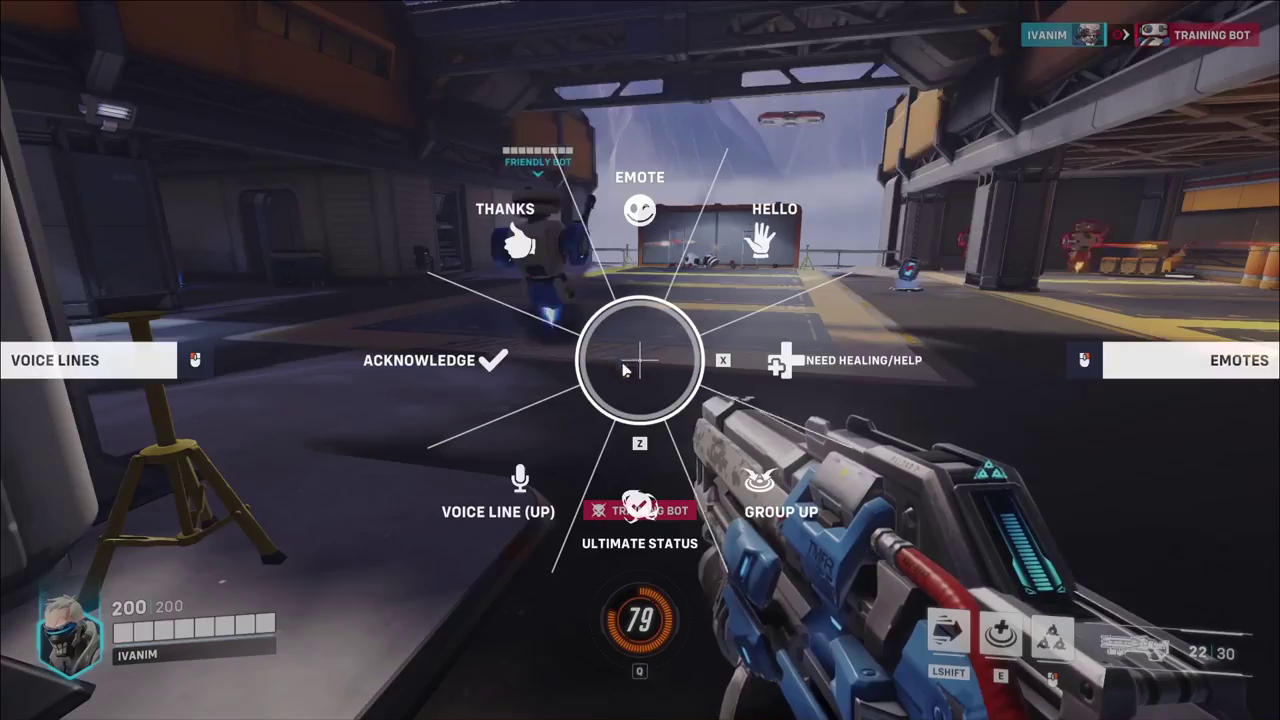
click(793, 205)
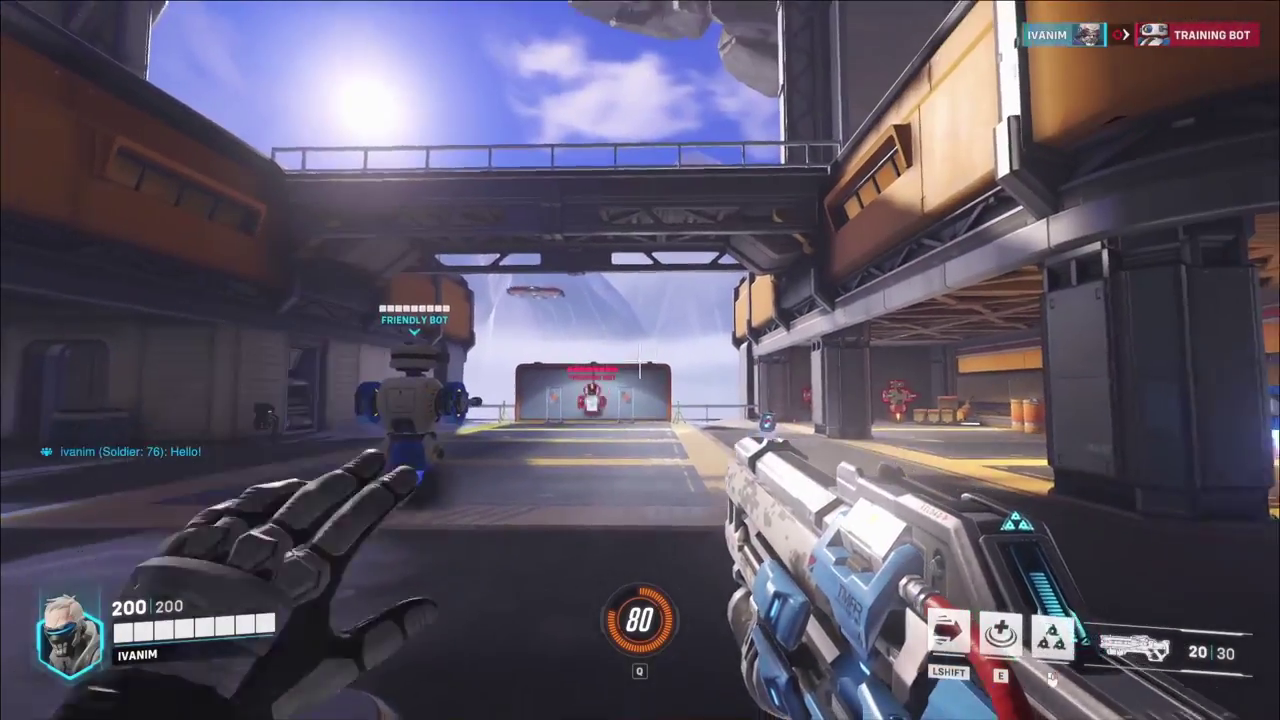
key(c)
click(780, 215)
key(c)
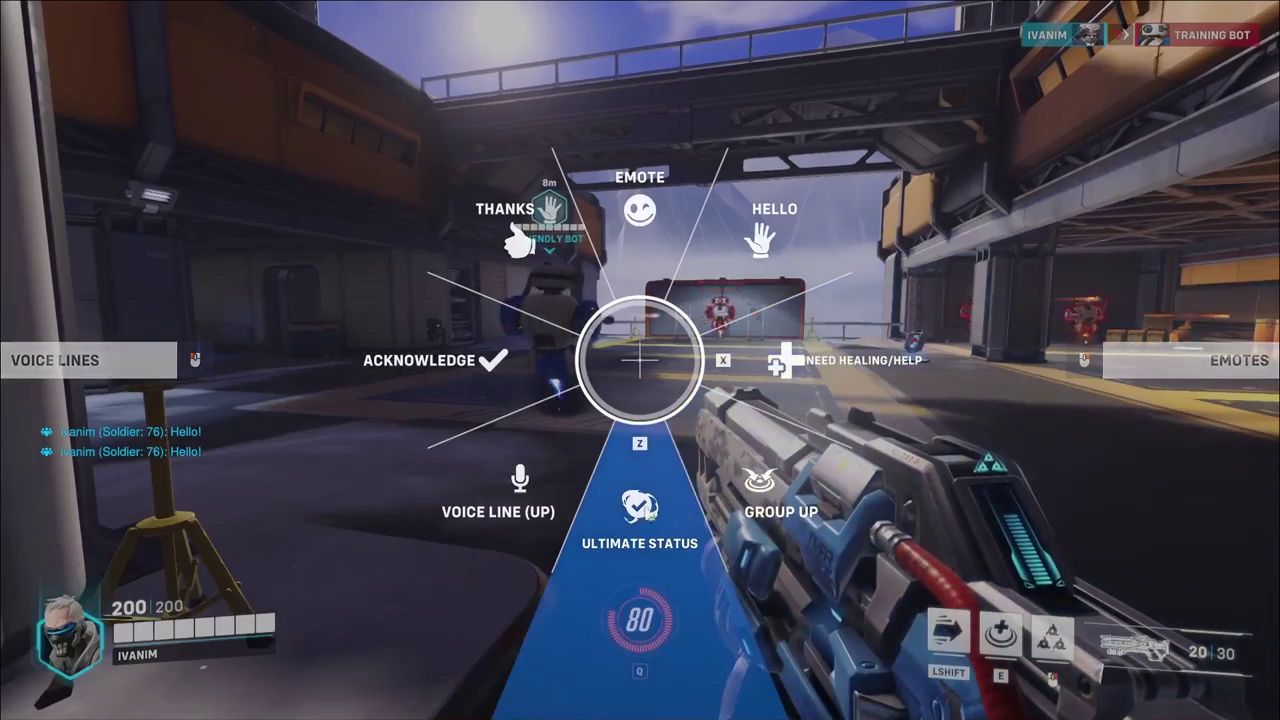
key(c)
key(c)
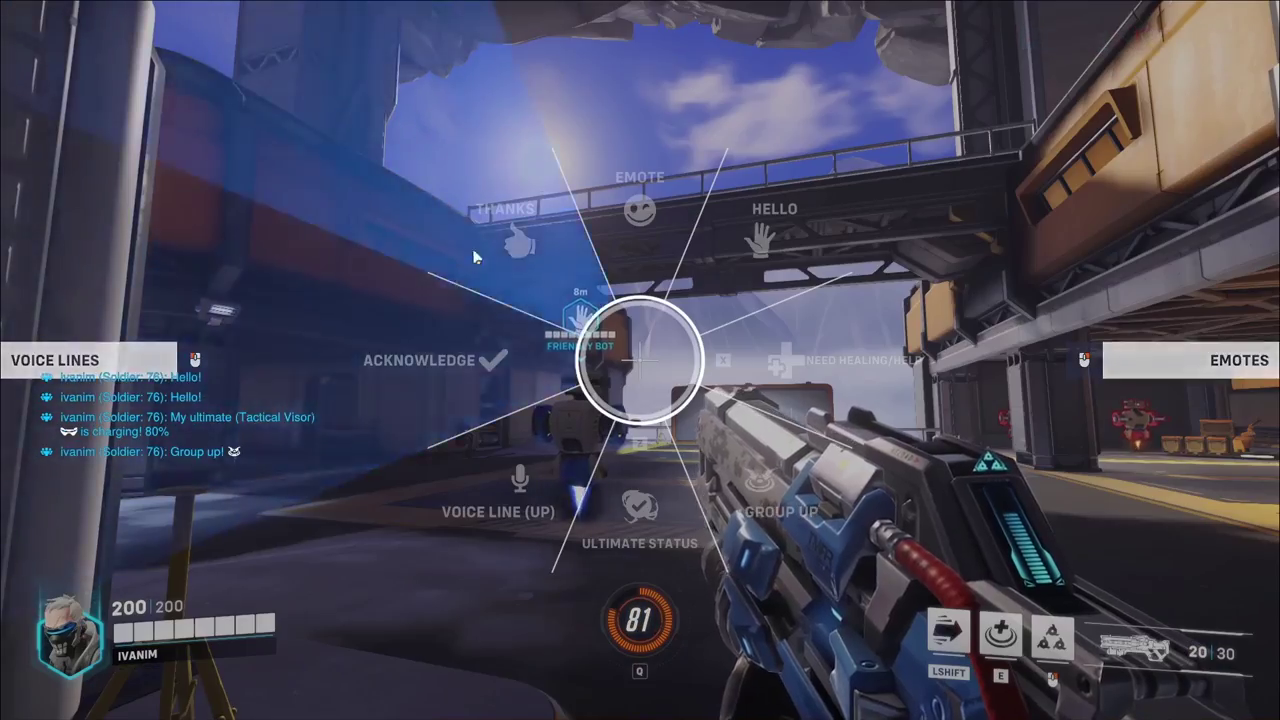
key(c)
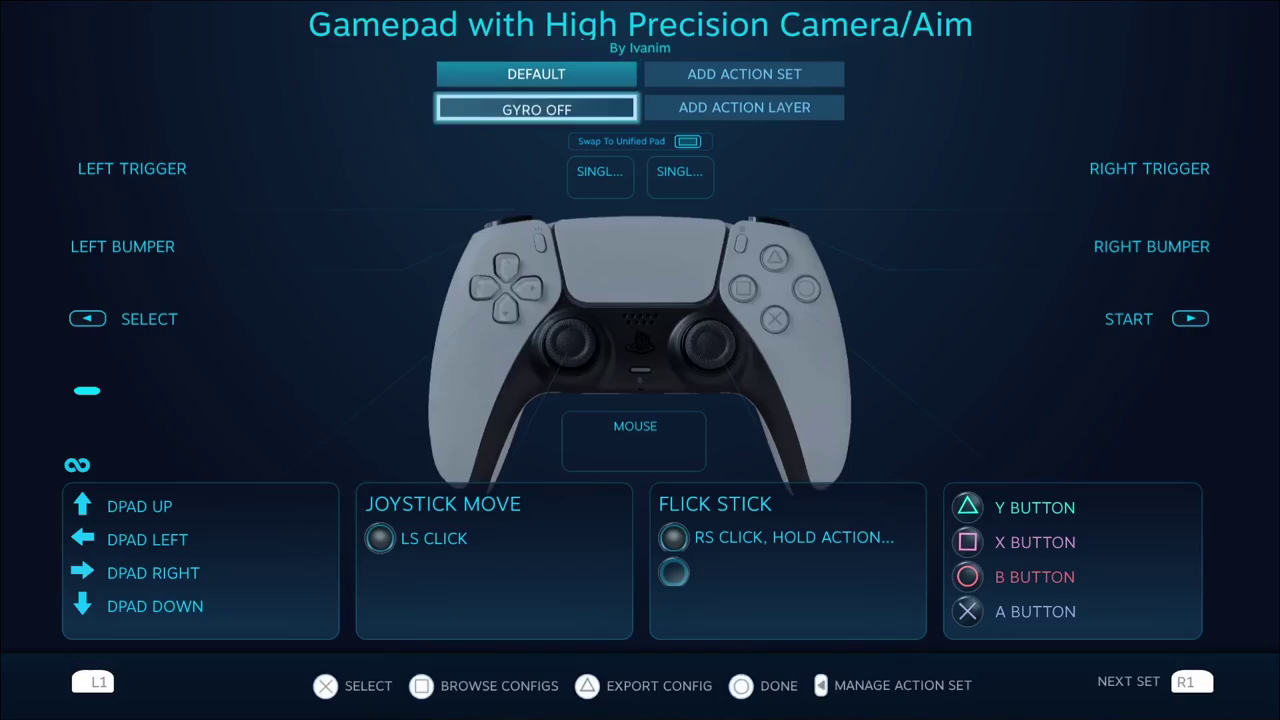
Add a new action layer named Dpad to the Default action set.
key(Right)
key(Return)
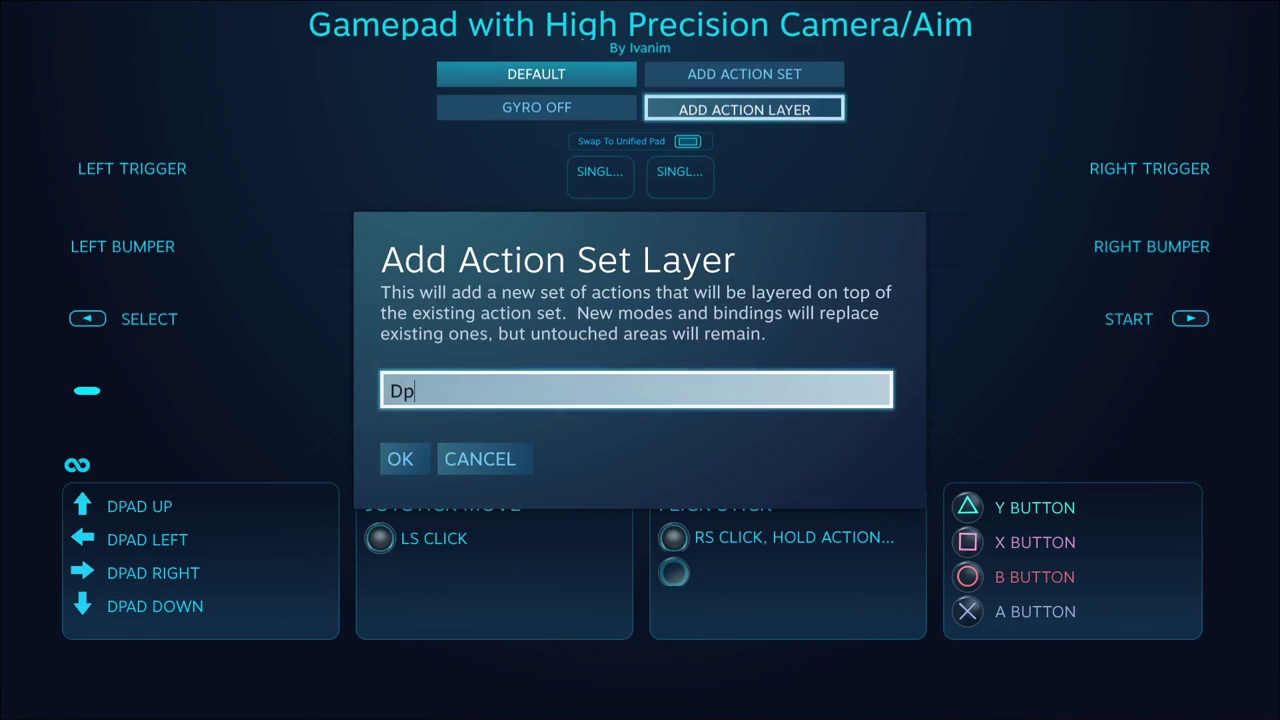
key(Down)
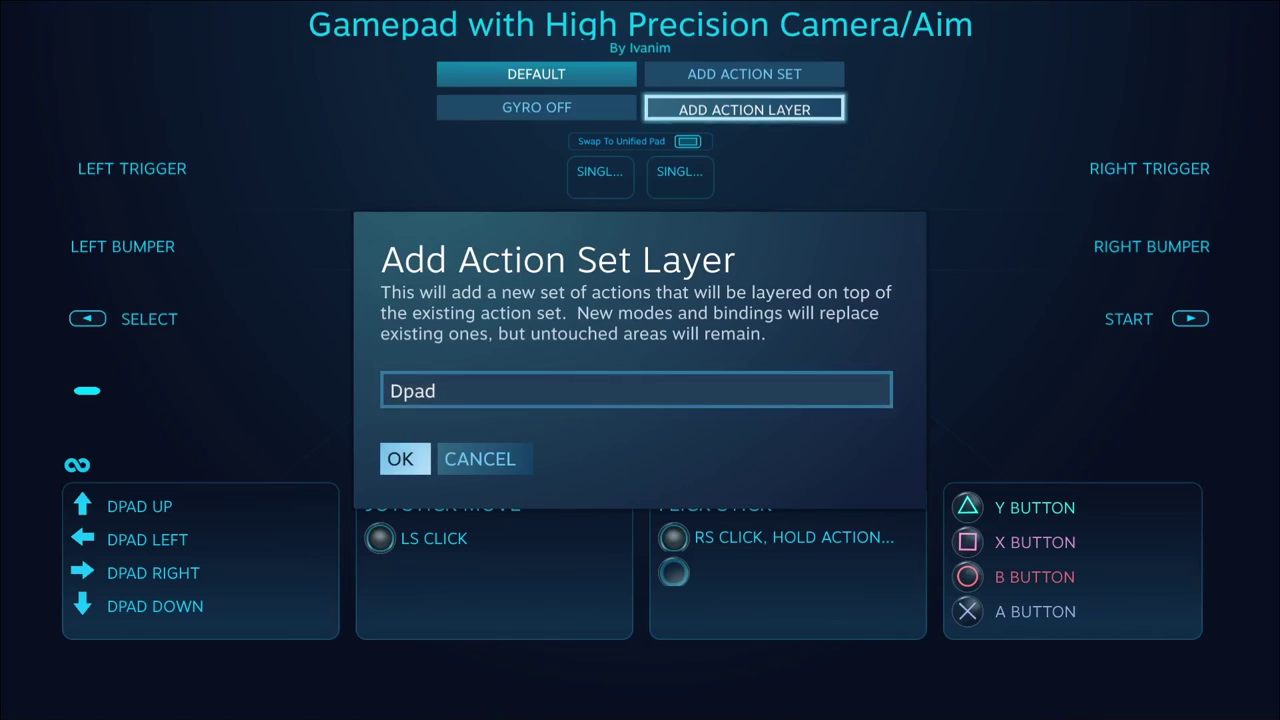
key(Return)
In the Dpad layer, change the right stick's style of input from Flick Stick to Joystick Move.
key(Down)
key(Right)
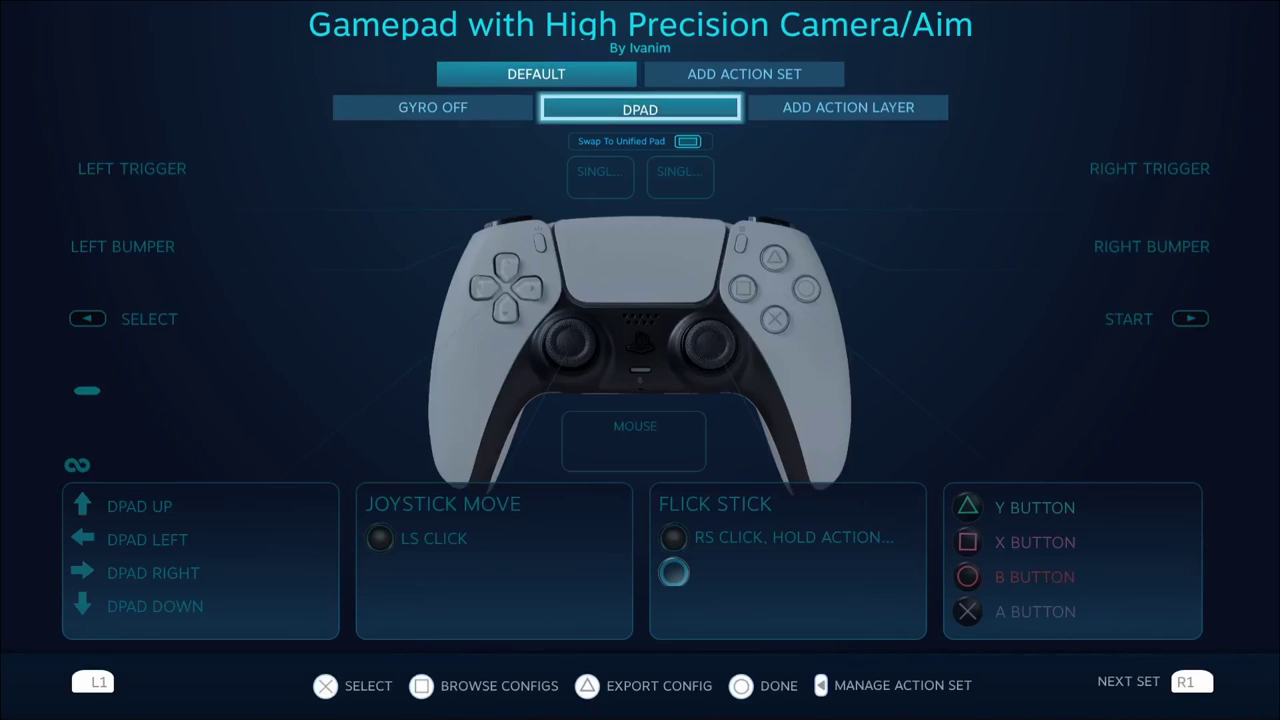
key(Down)
key(Return)
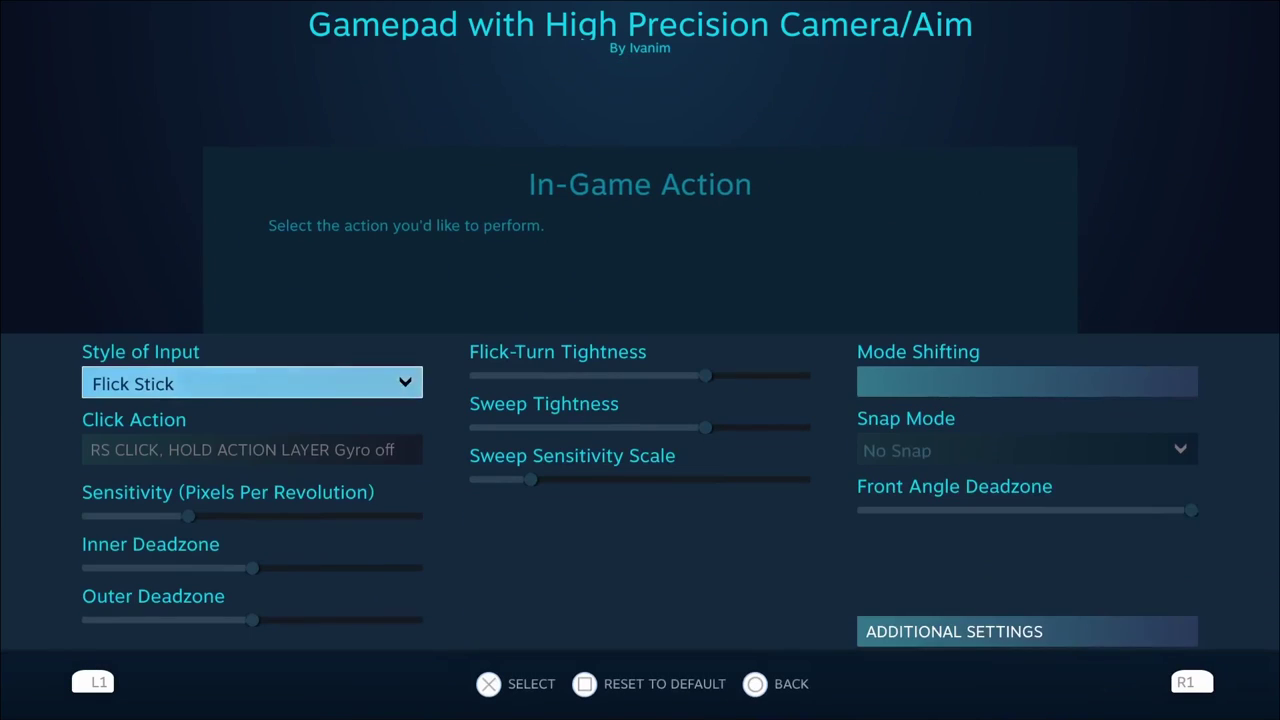
key(Return)
key(Up)
key(Up)
key(Up)
key(Up)
key(Up)
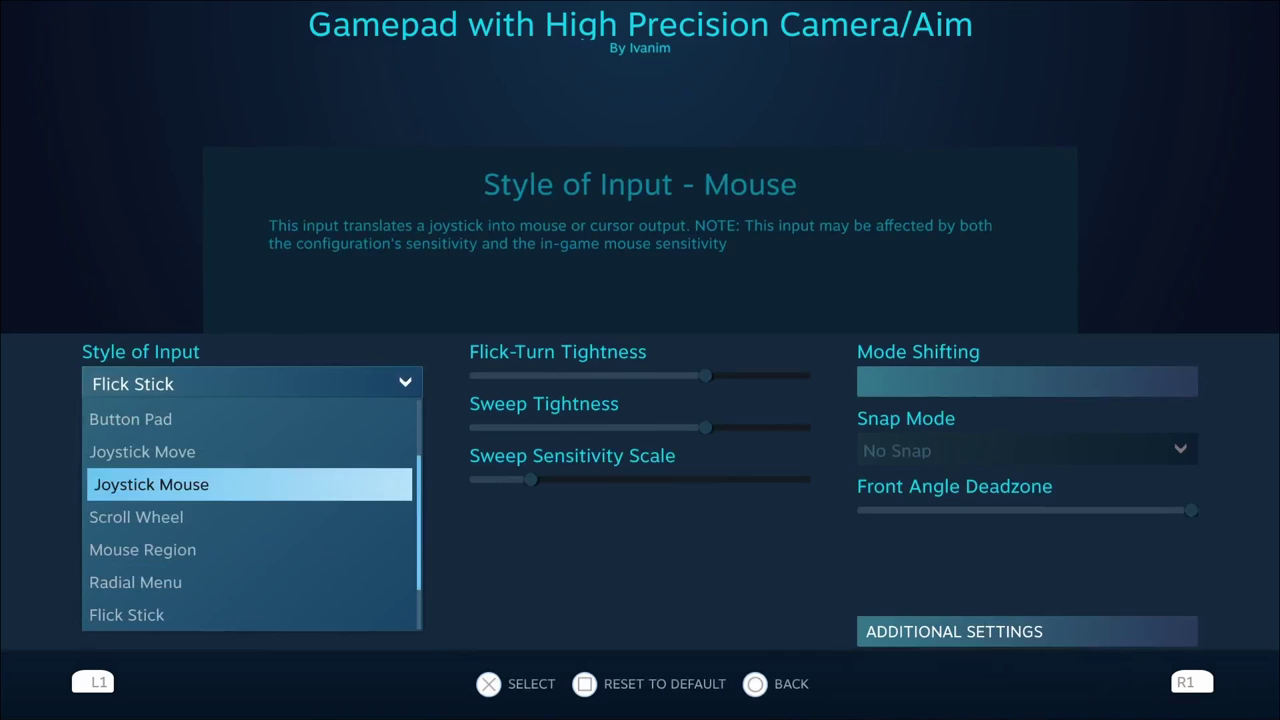
key(Return)
Set the right stick's click action in the Dpad layer to RS Click and return to the layer overview.
key(Down)
key(Down)
key(Return)
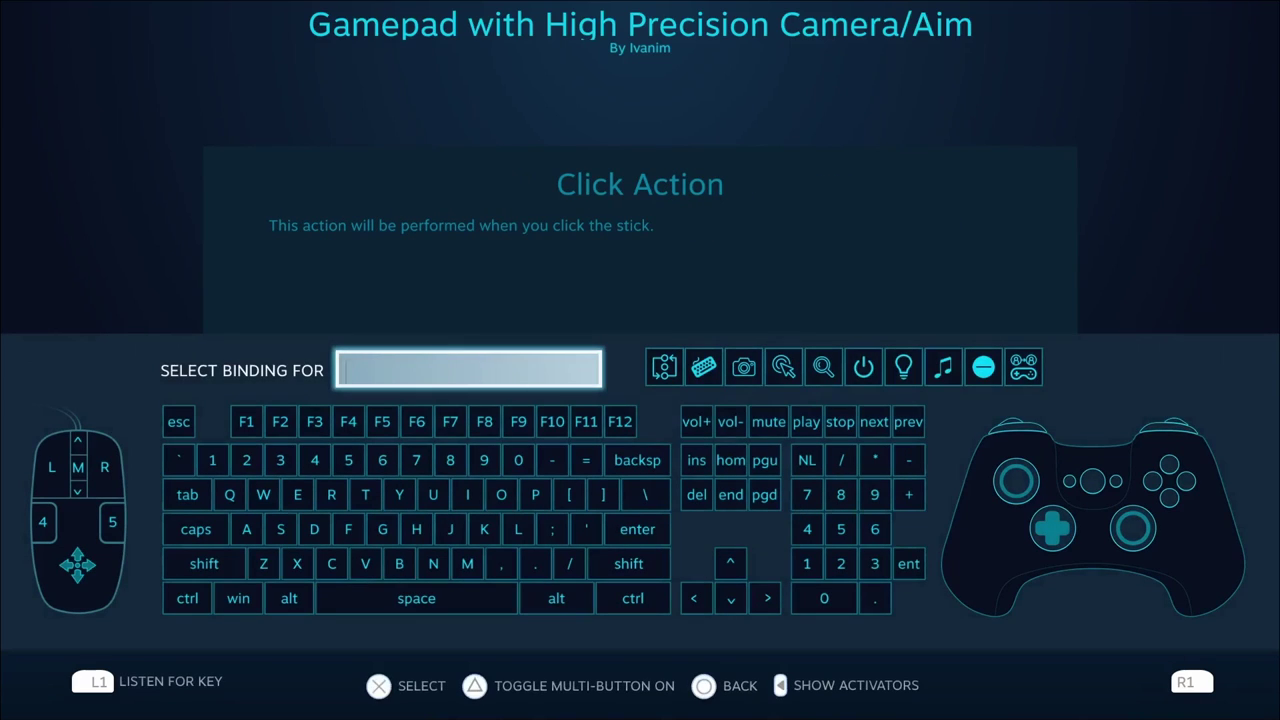
click(1136, 533)
click(743, 680)
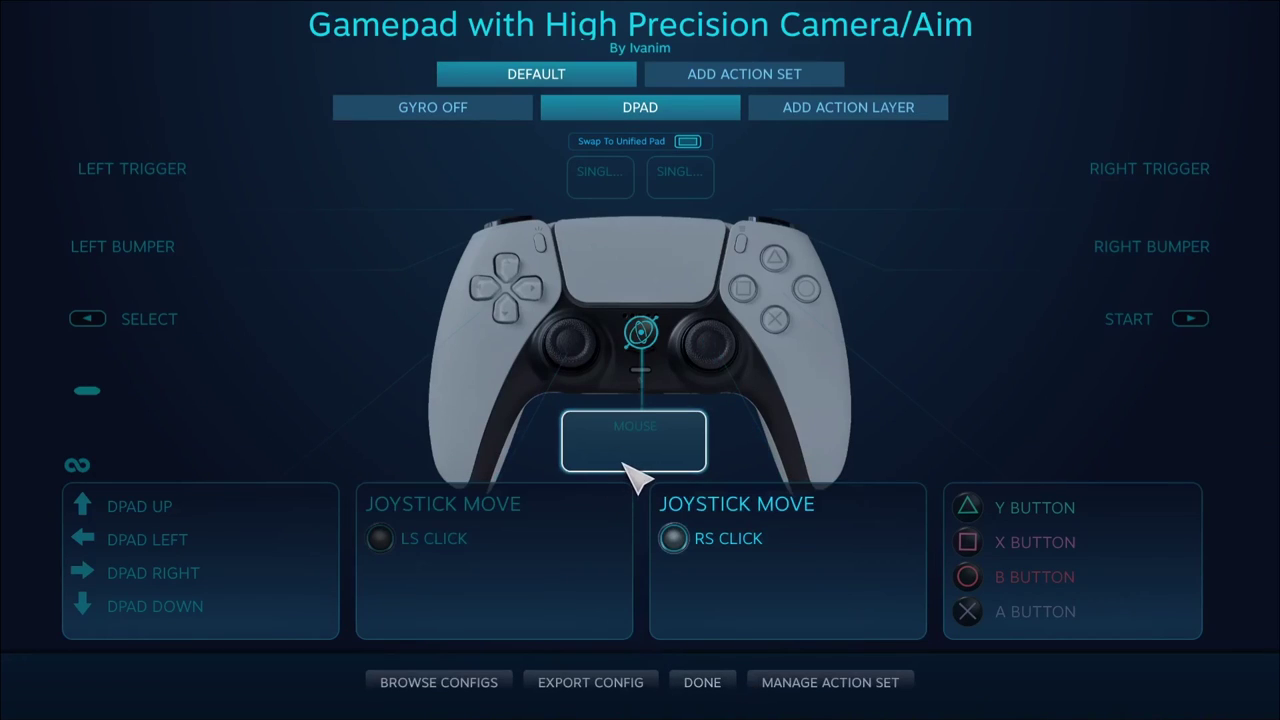
Set the gyro's style of input in the Dpad layer to Directional Pad.
click(632, 470)
click(380, 392)
click(357, 452)
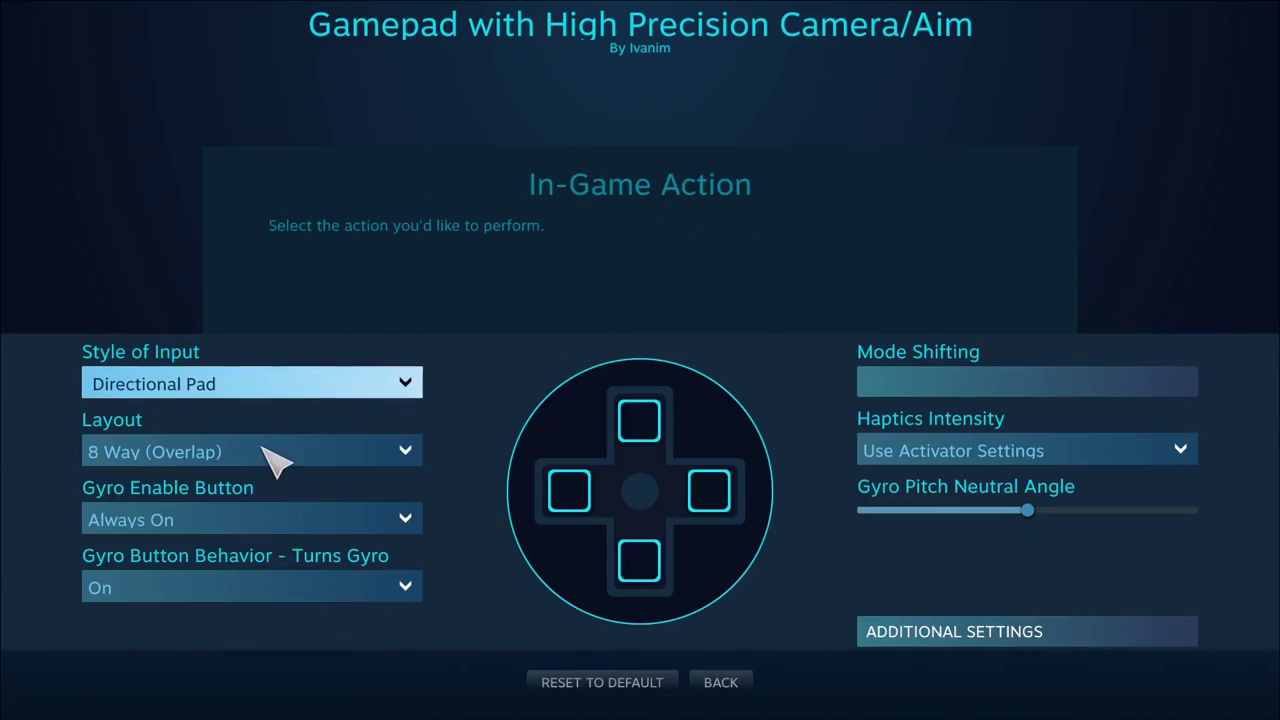
click(735, 684)
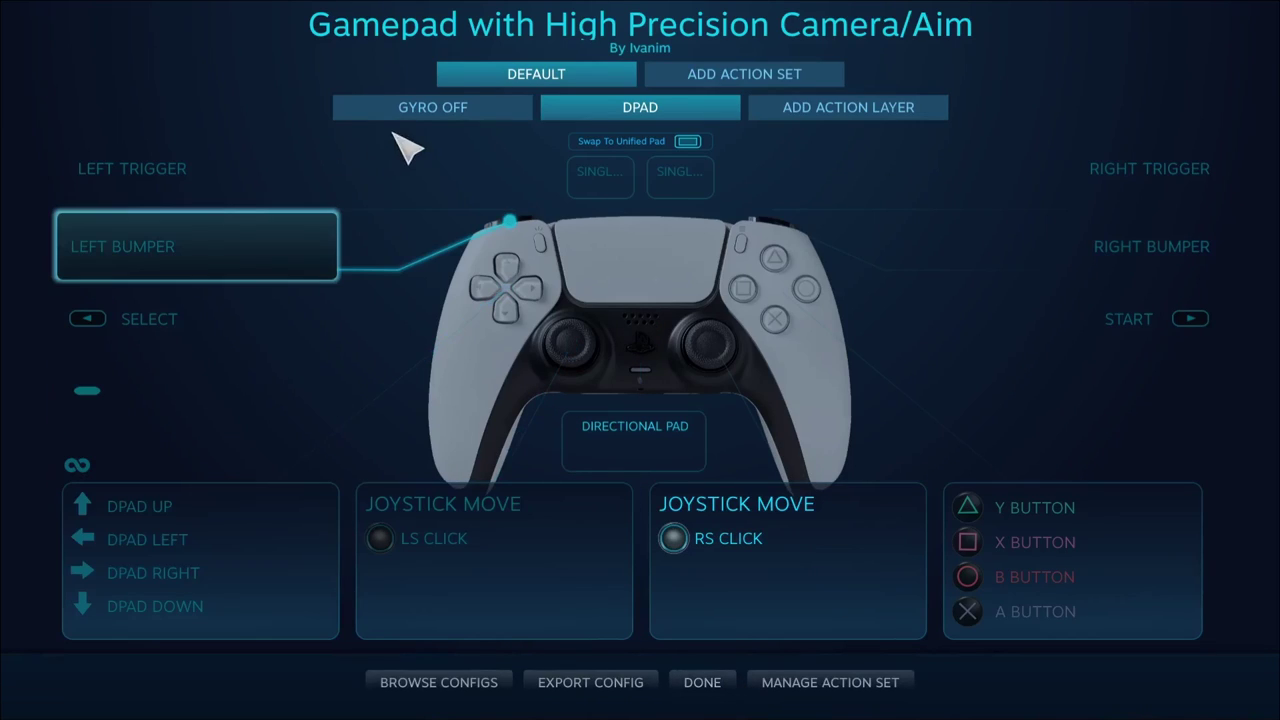
Add a second activator to the D-Pad Up binding, keeping its activation type as Regular Press.
click(645, 428)
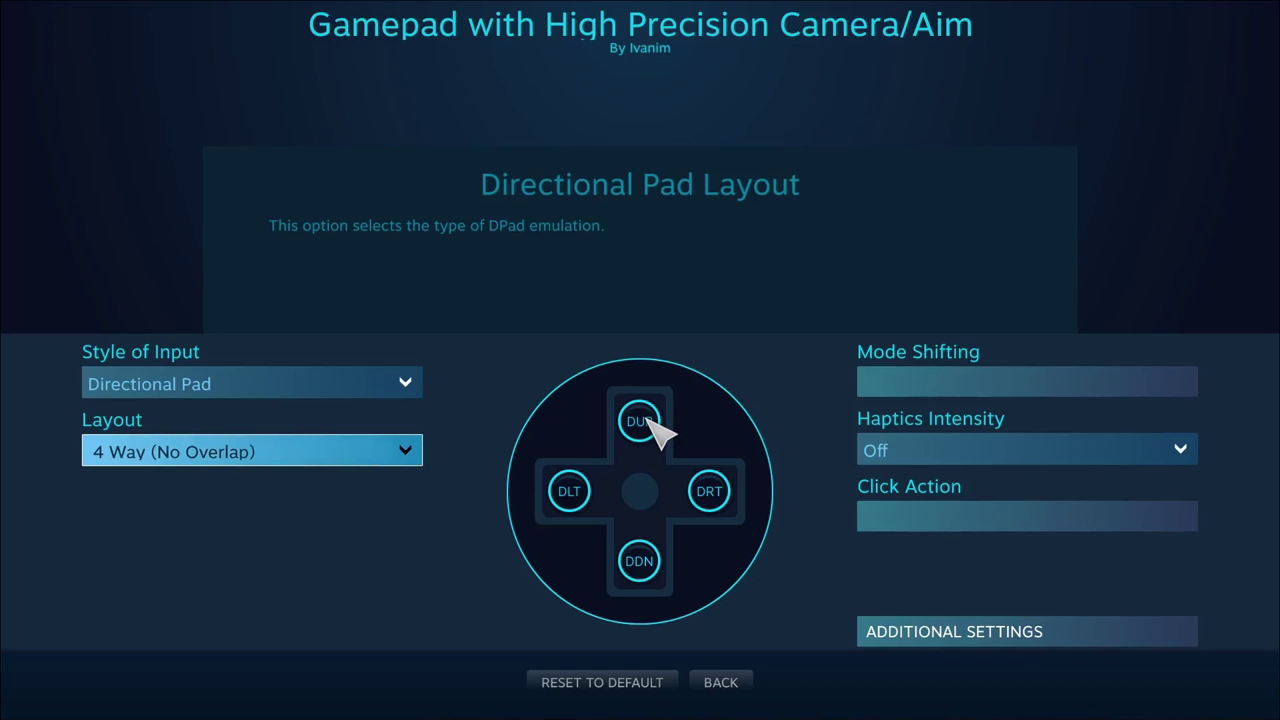
click(640, 421)
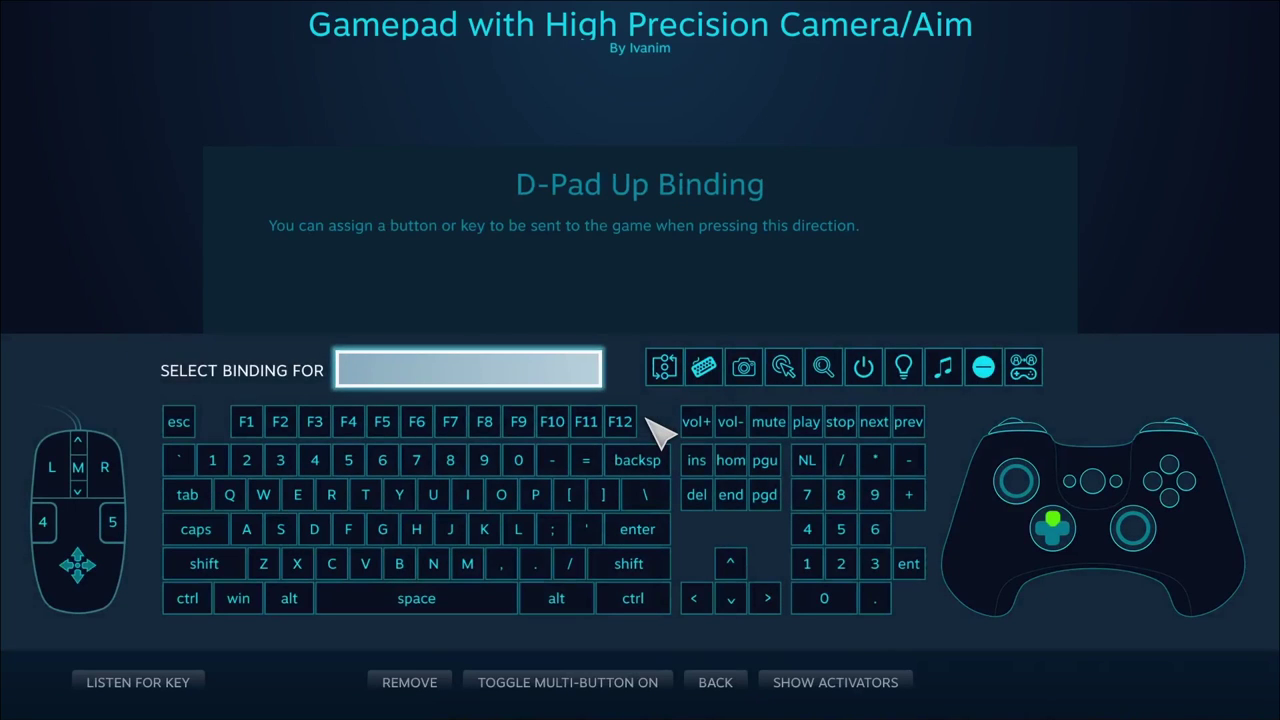
click(833, 684)
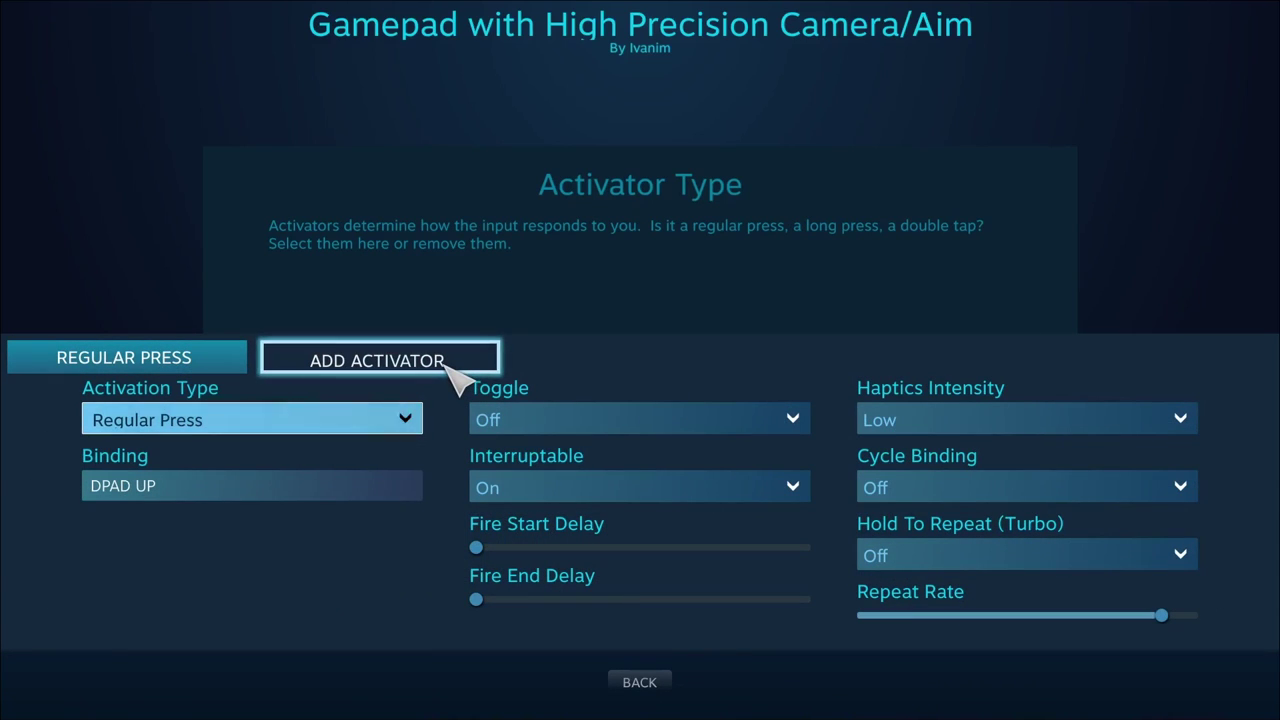
click(436, 368)
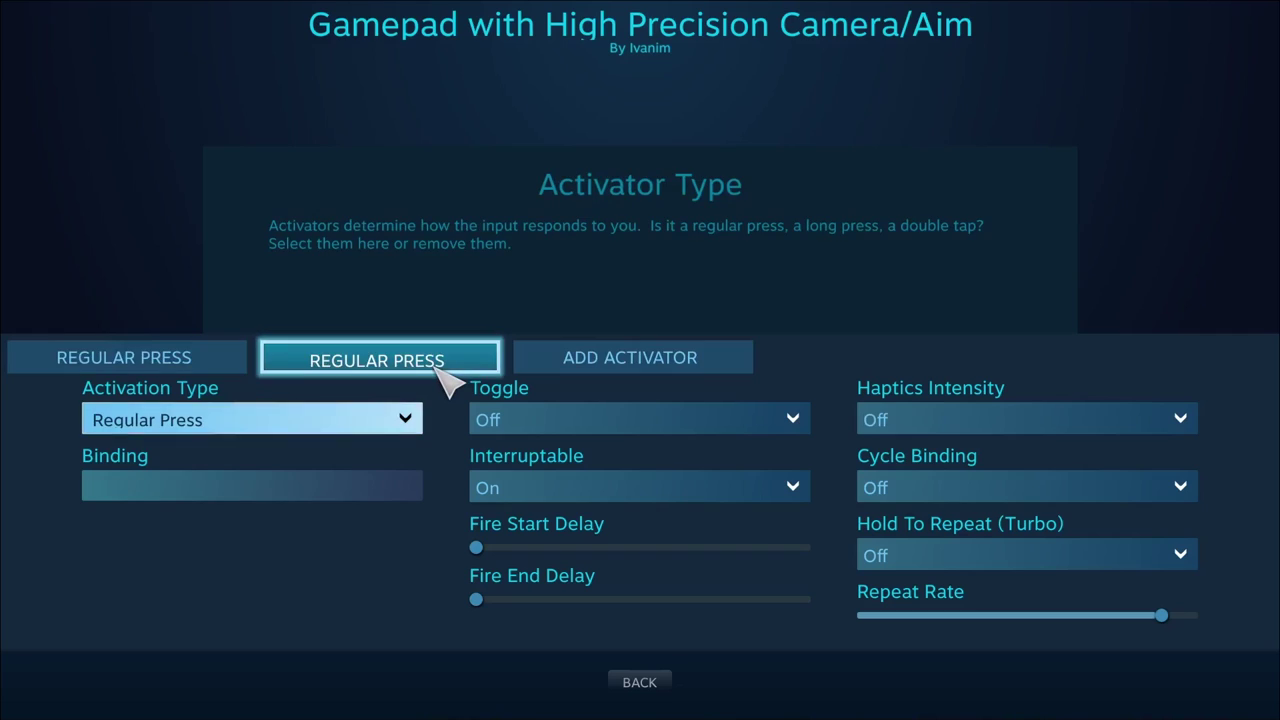
click(340, 418)
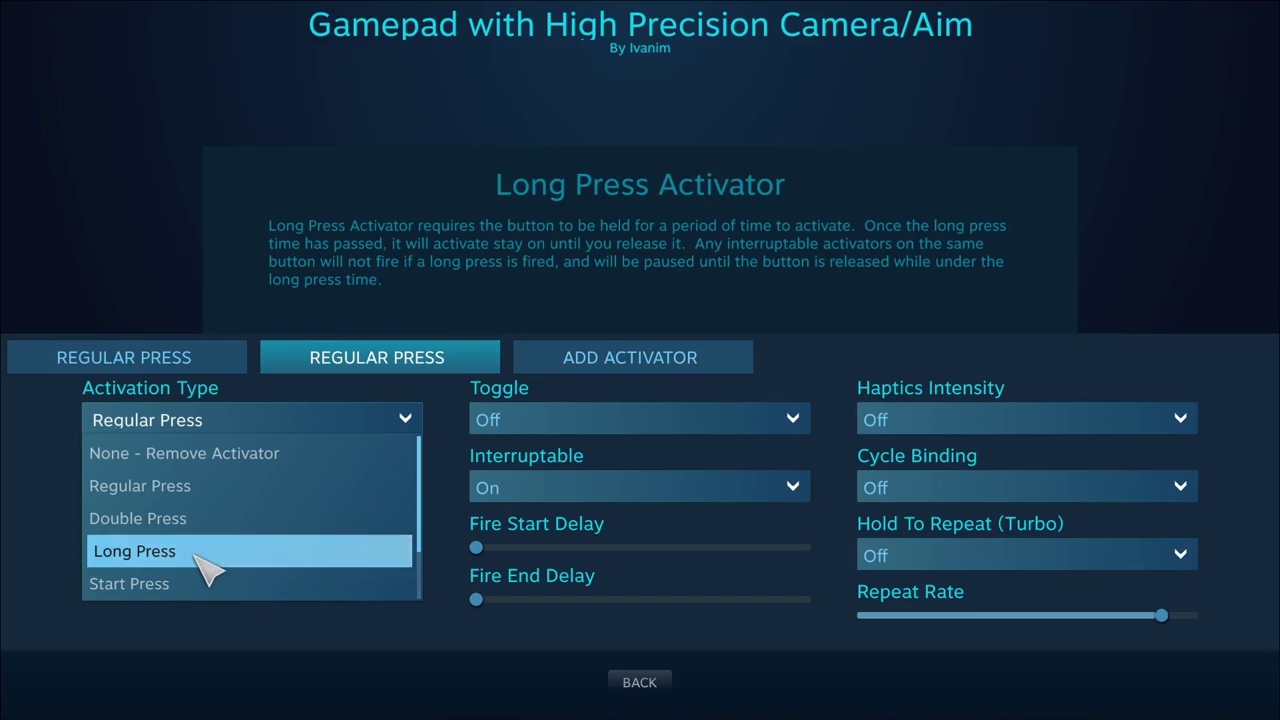
click(210, 500)
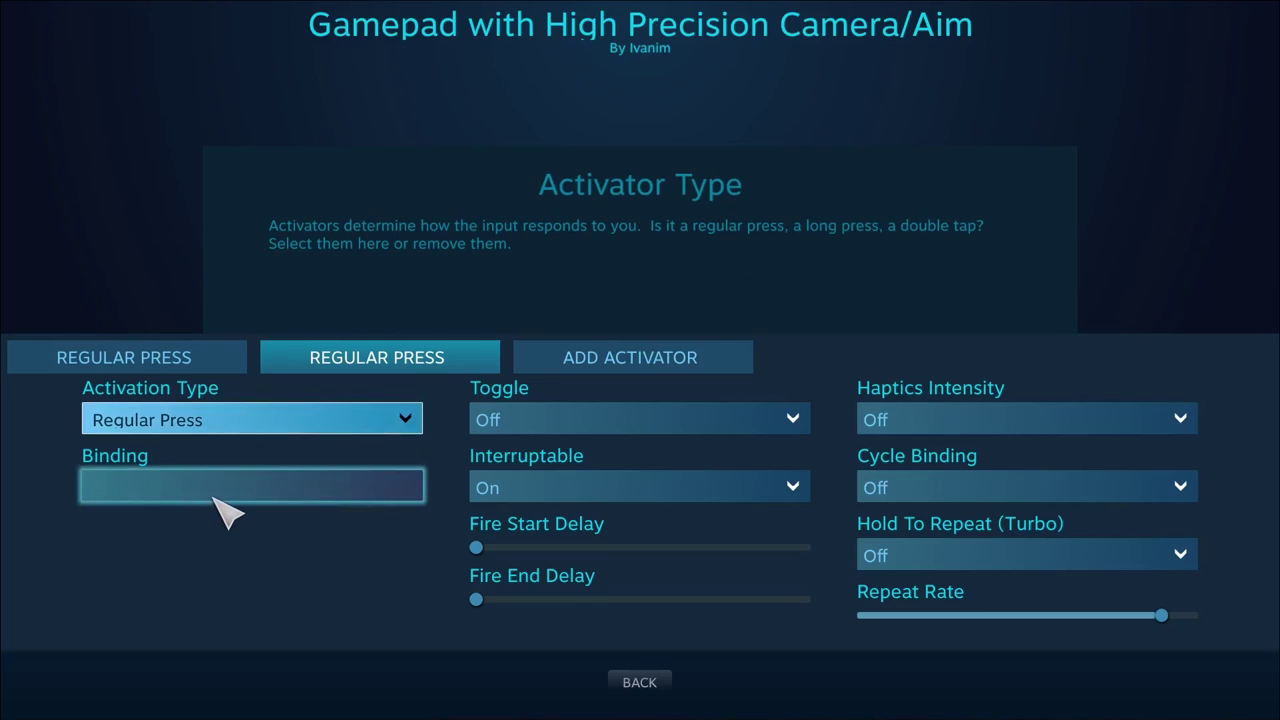
Choose Hold Action Layer as the action option for the new D-Pad Up activator's binding.
click(226, 512)
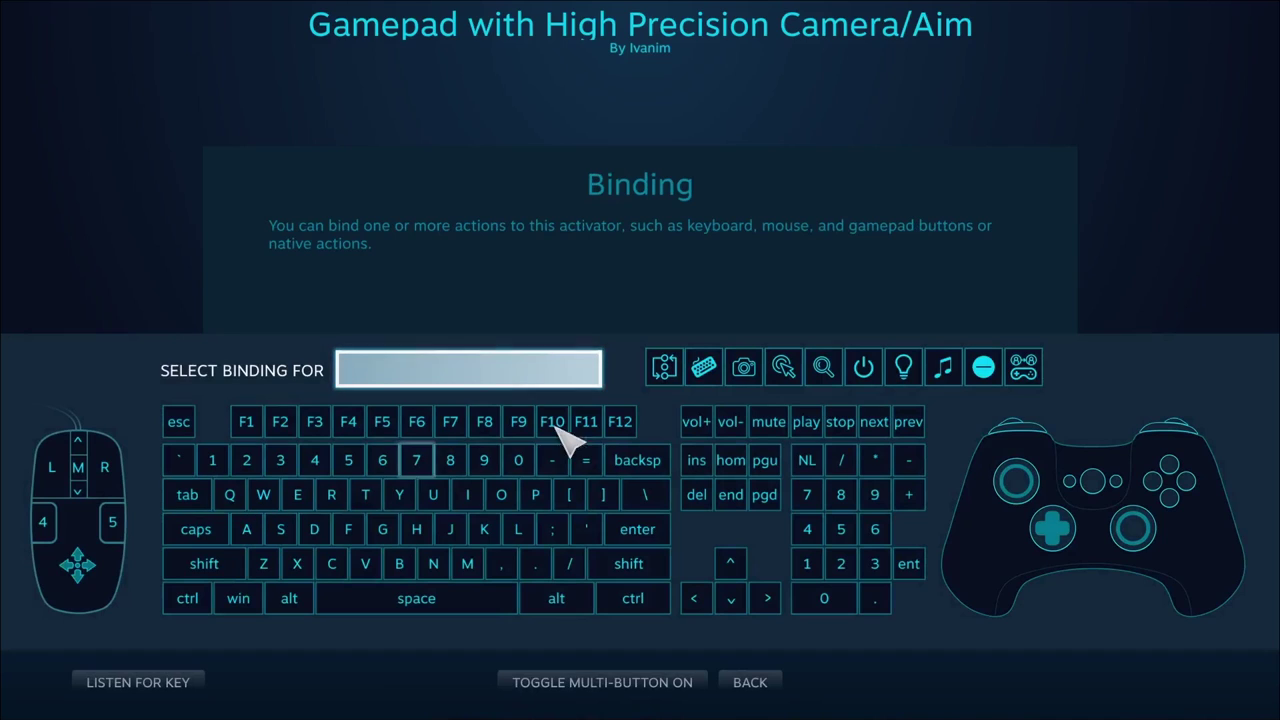
click(665, 368)
click(505, 372)
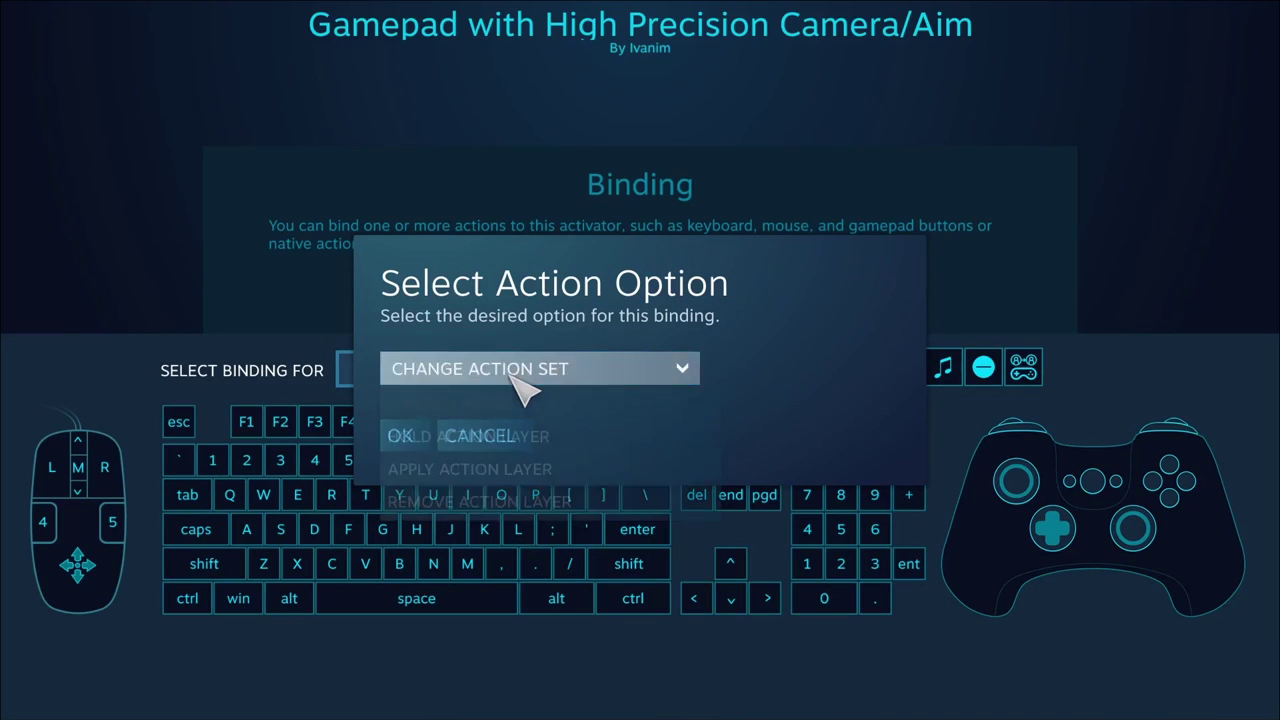
click(486, 434)
click(400, 435)
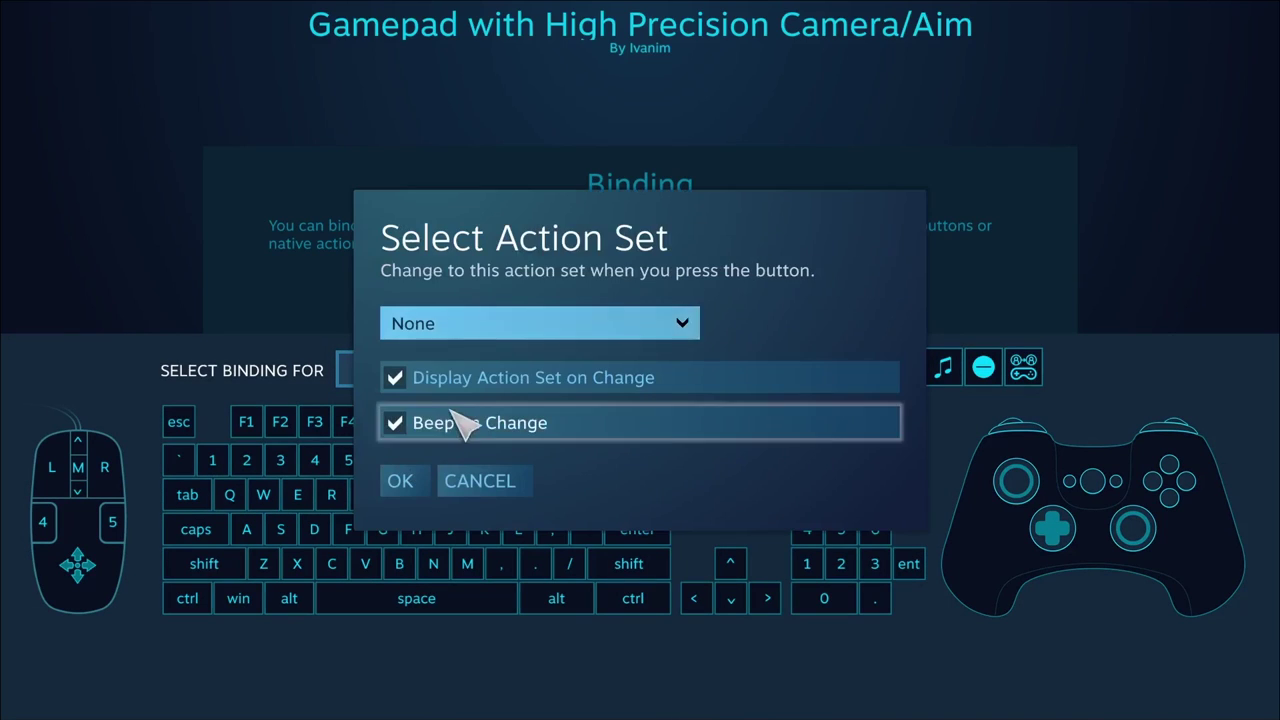
Assign the Dpad layer with Display Action Set on Change and Beep on Change turned off, and return to the game.
click(520, 422)
click(460, 378)
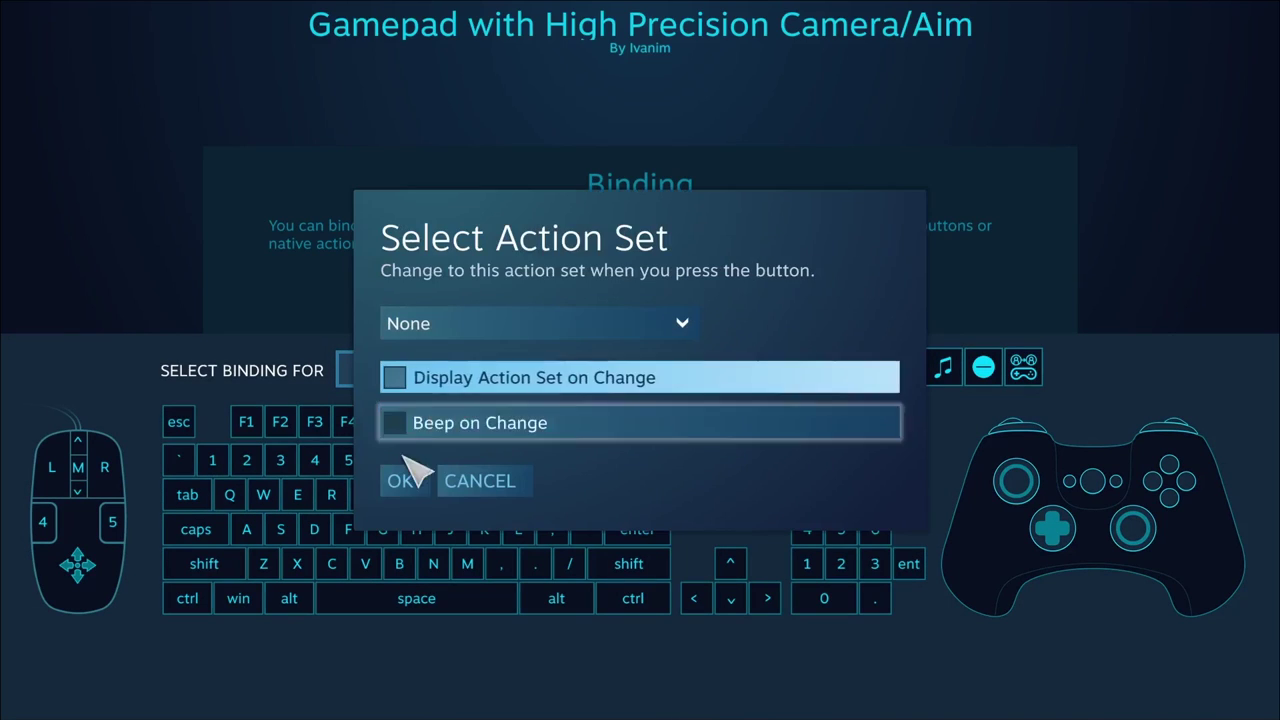
click(424, 334)
click(443, 429)
click(405, 482)
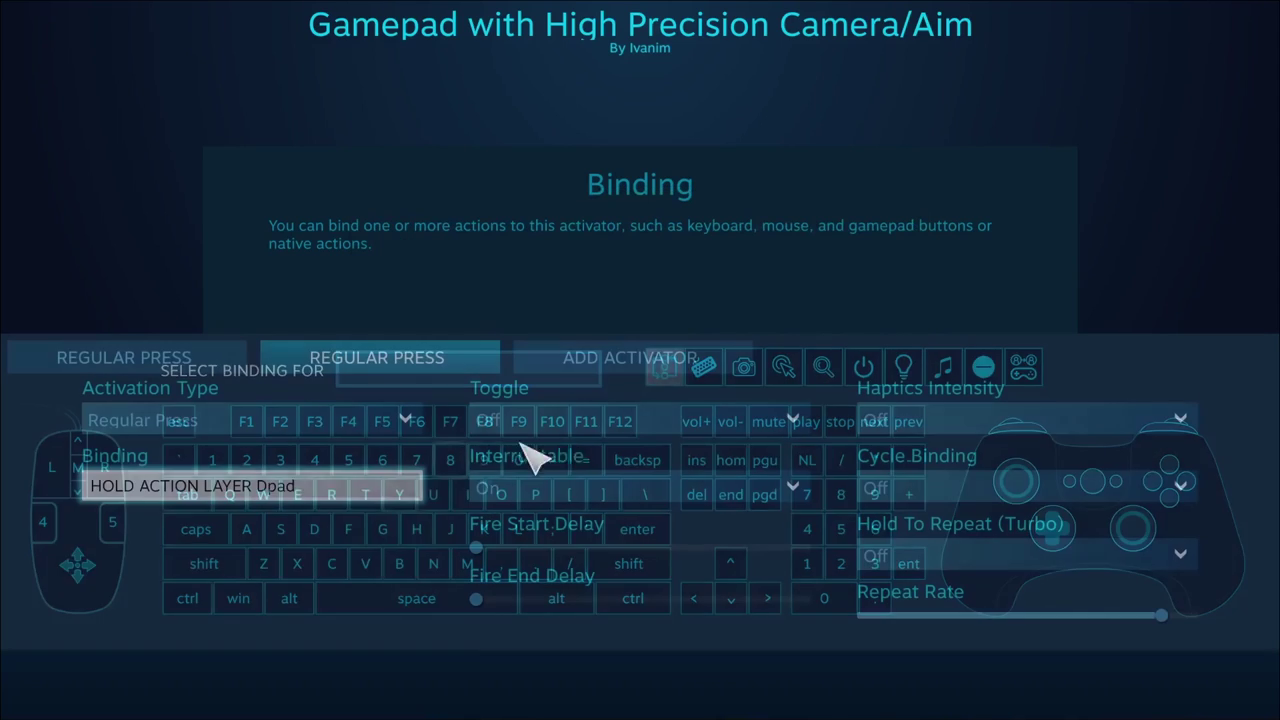
click(640, 683)
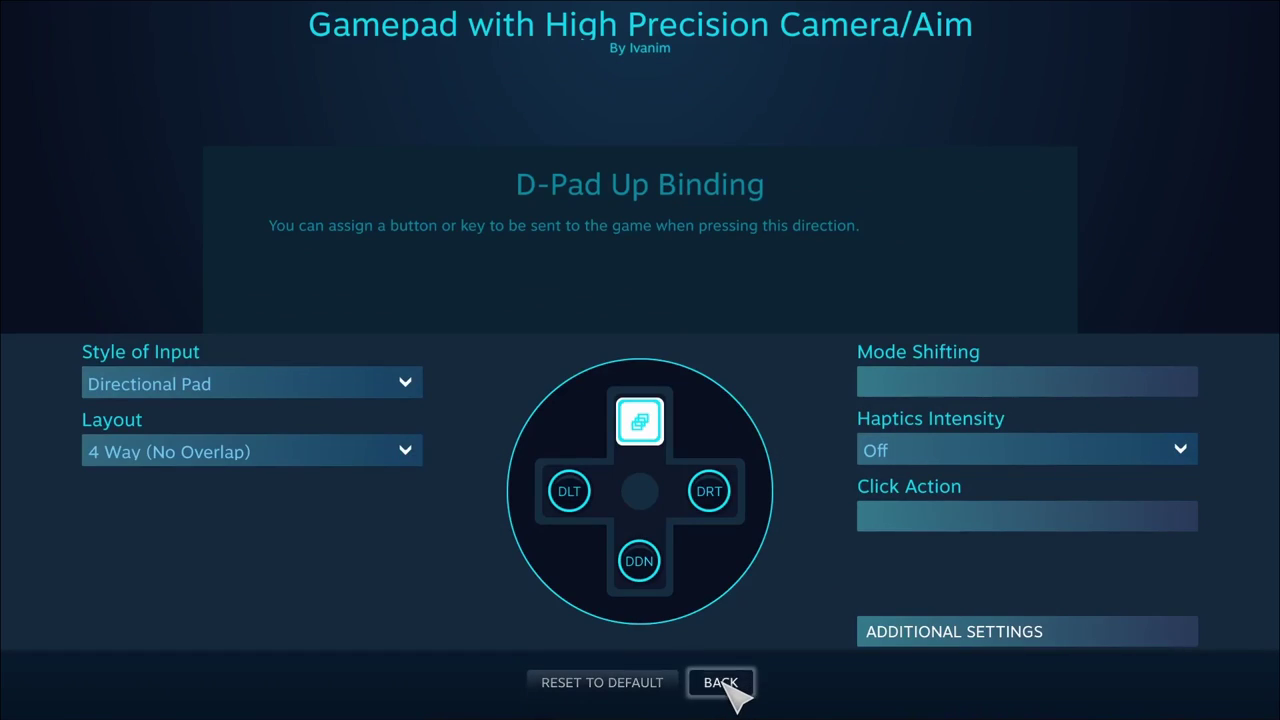
click(721, 683)
click(725, 682)
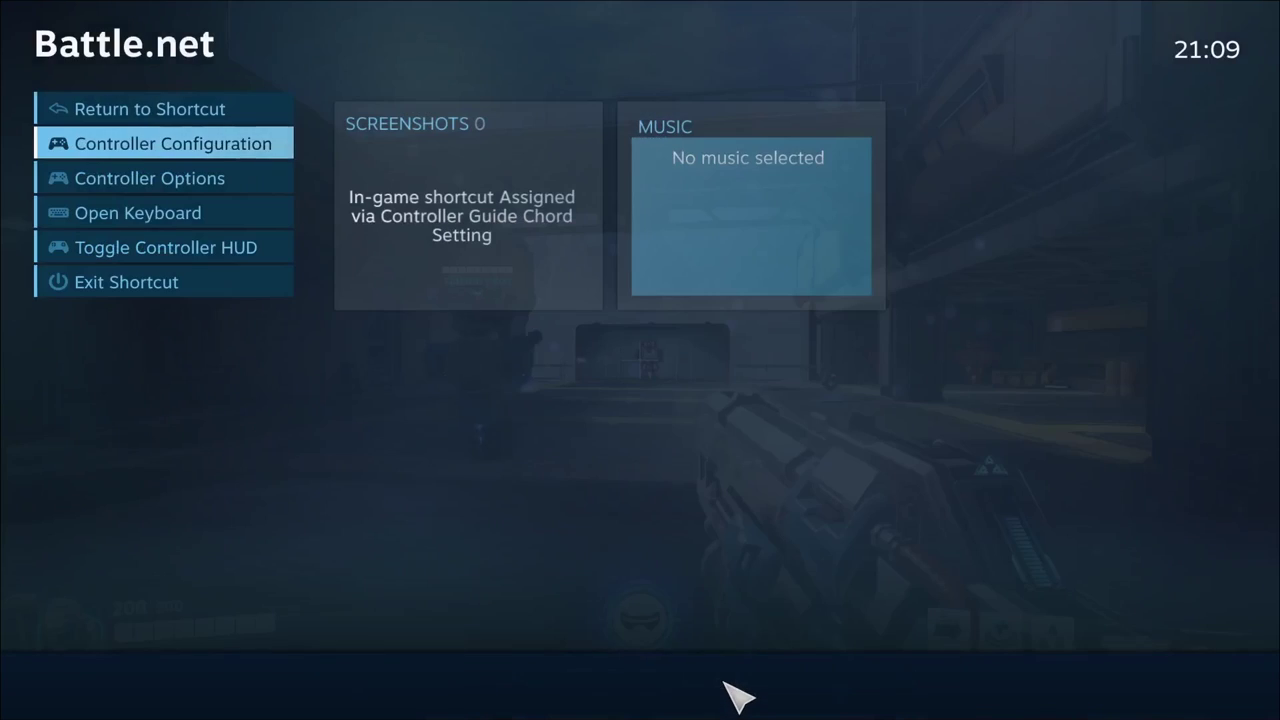
click(157, 108)
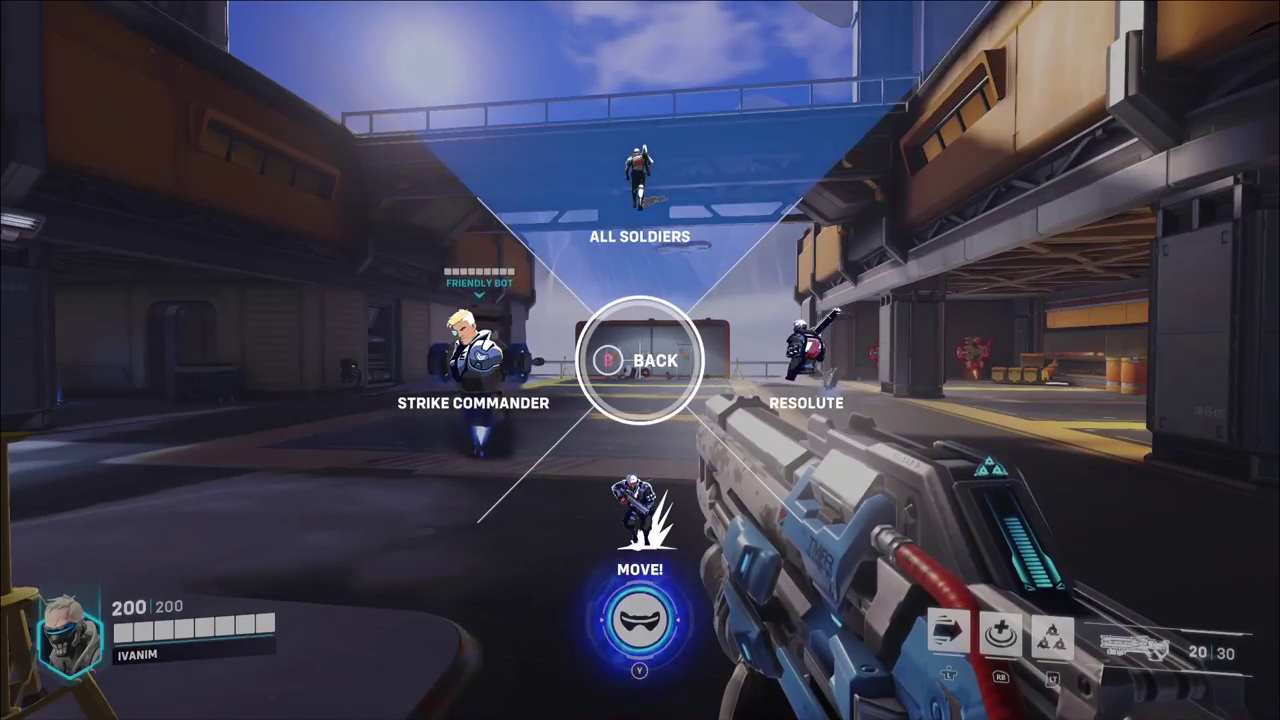
Test the Dpad layer in the Practice Range by moving around and using the four-option selection wheel.
key(Escape)
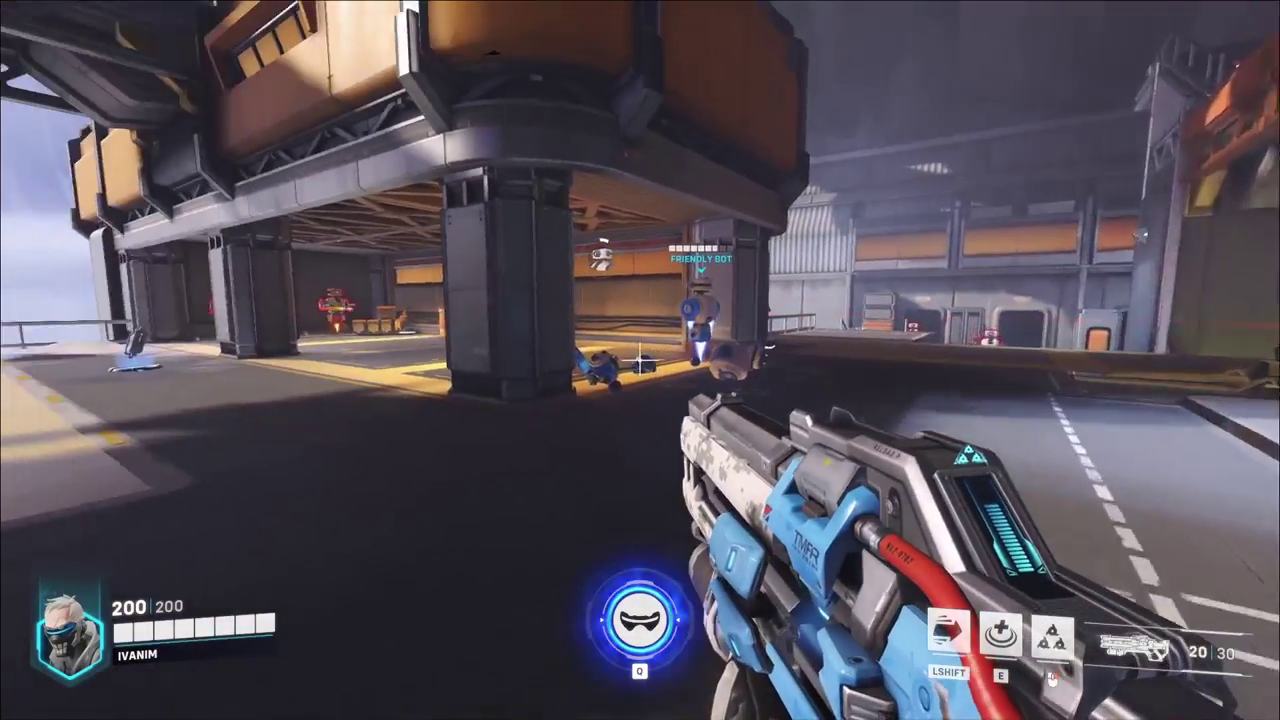
key(w)
key(t)
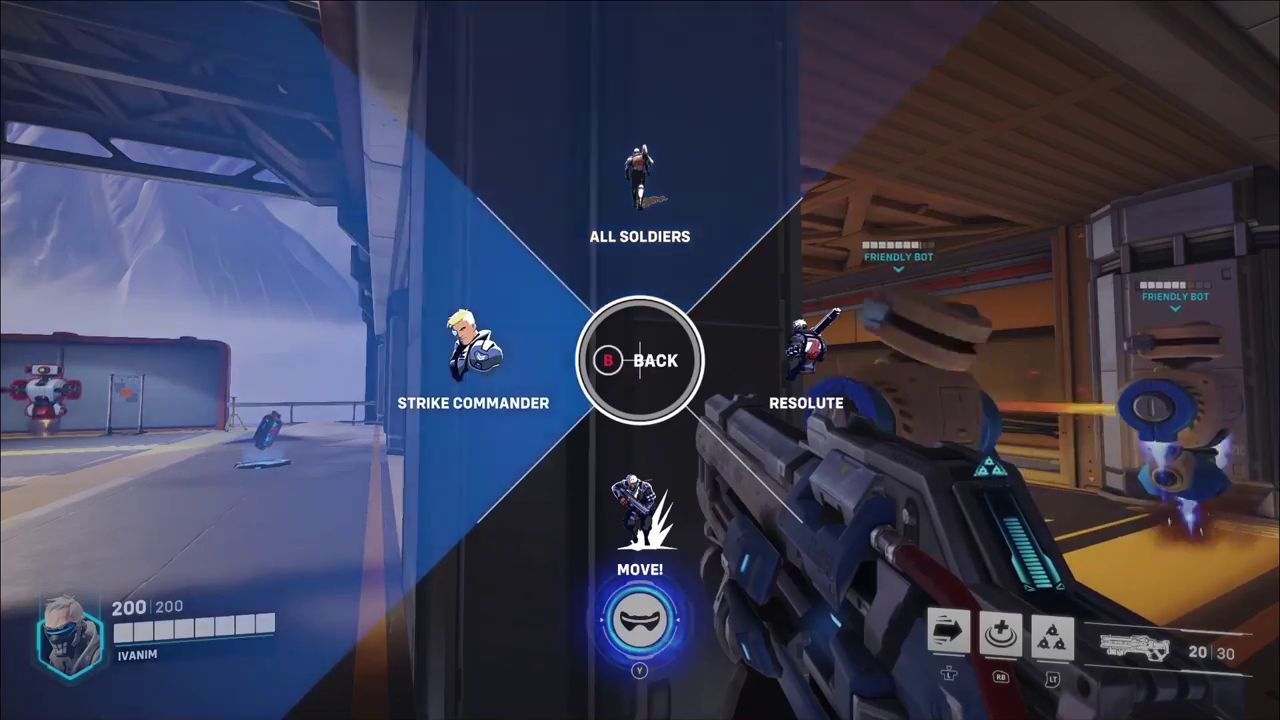
key(s)
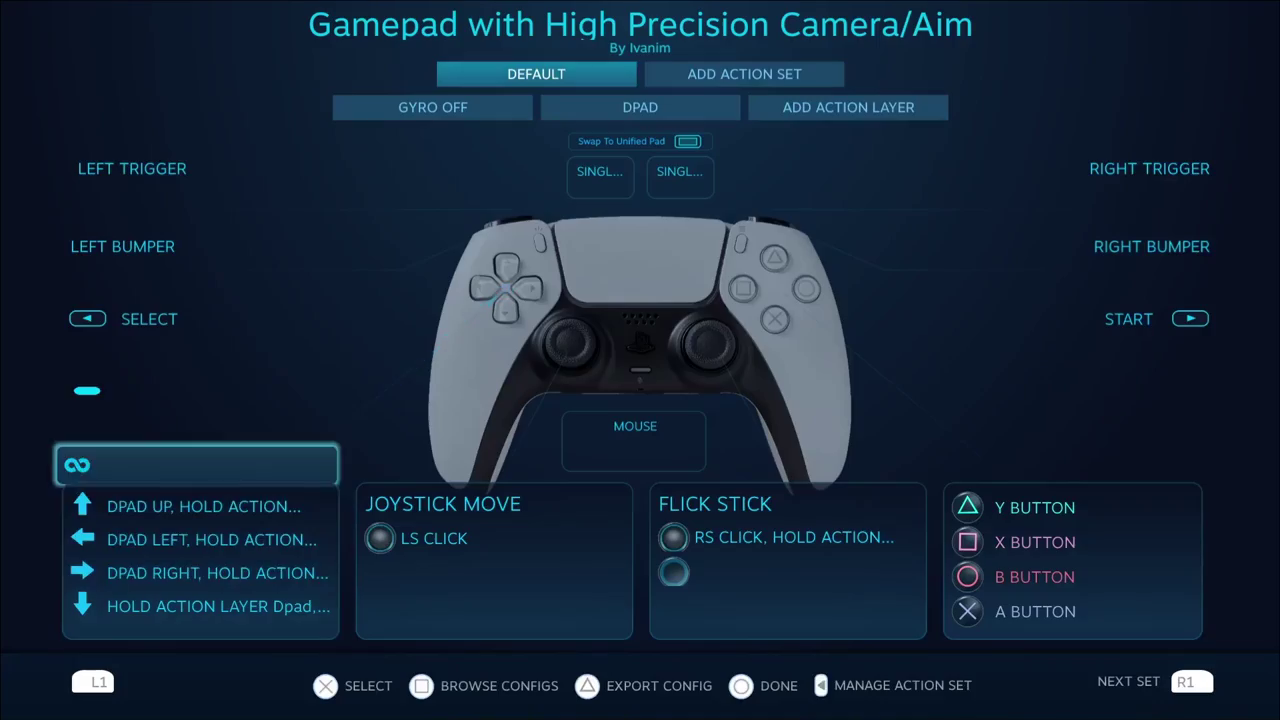
Add a new action set named Menu, copying the Default action set into it.
key(Up)
key(Up)
key(Up)
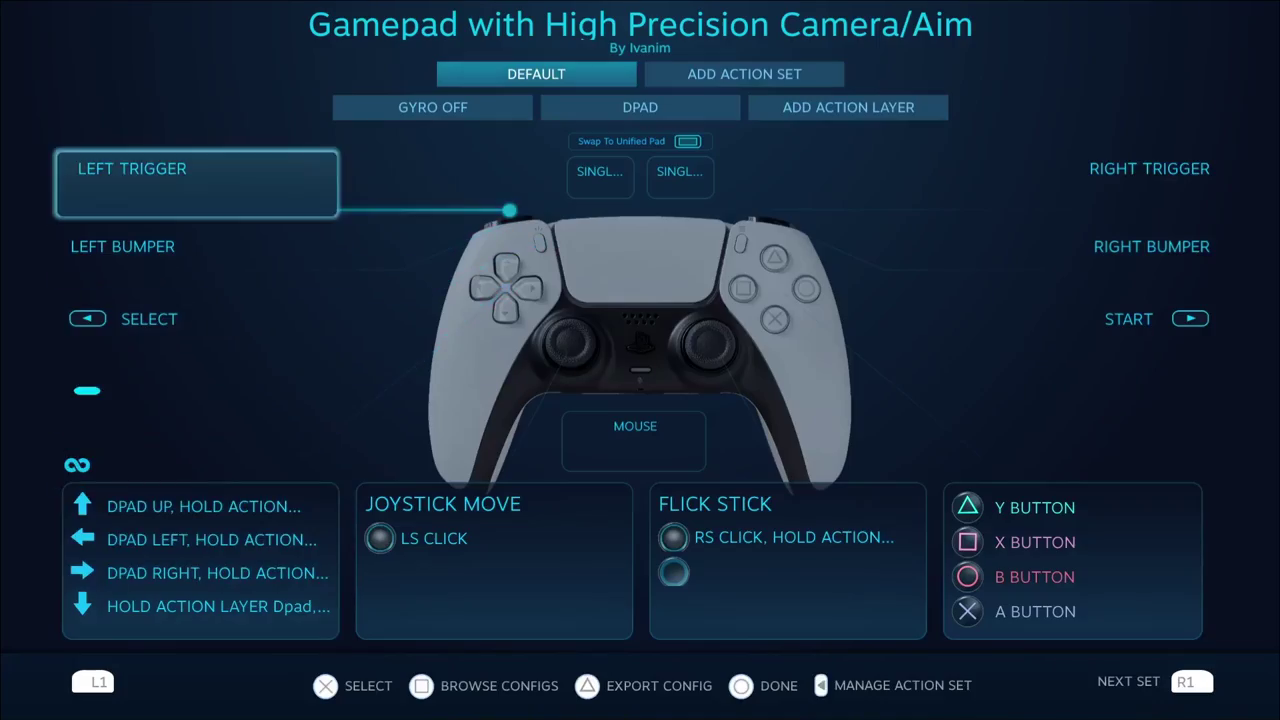
key(Up)
key(Up)
key(Right)
key(Return)
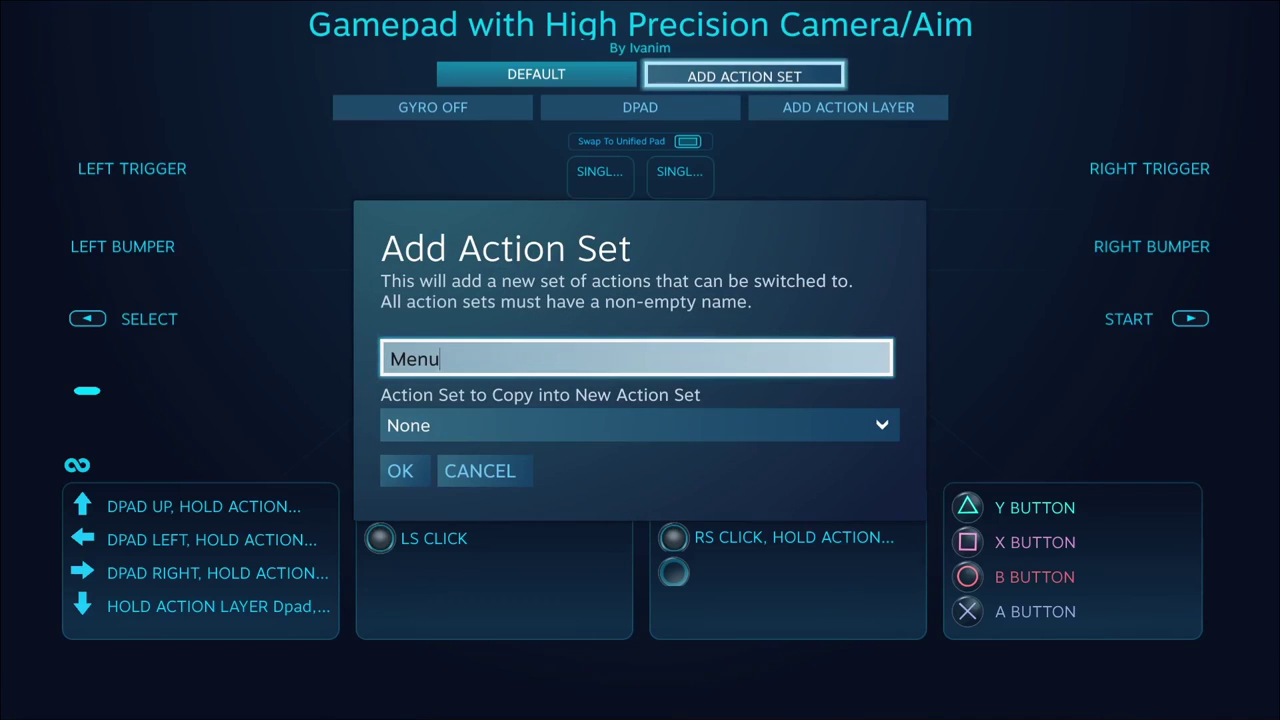
key(Down)
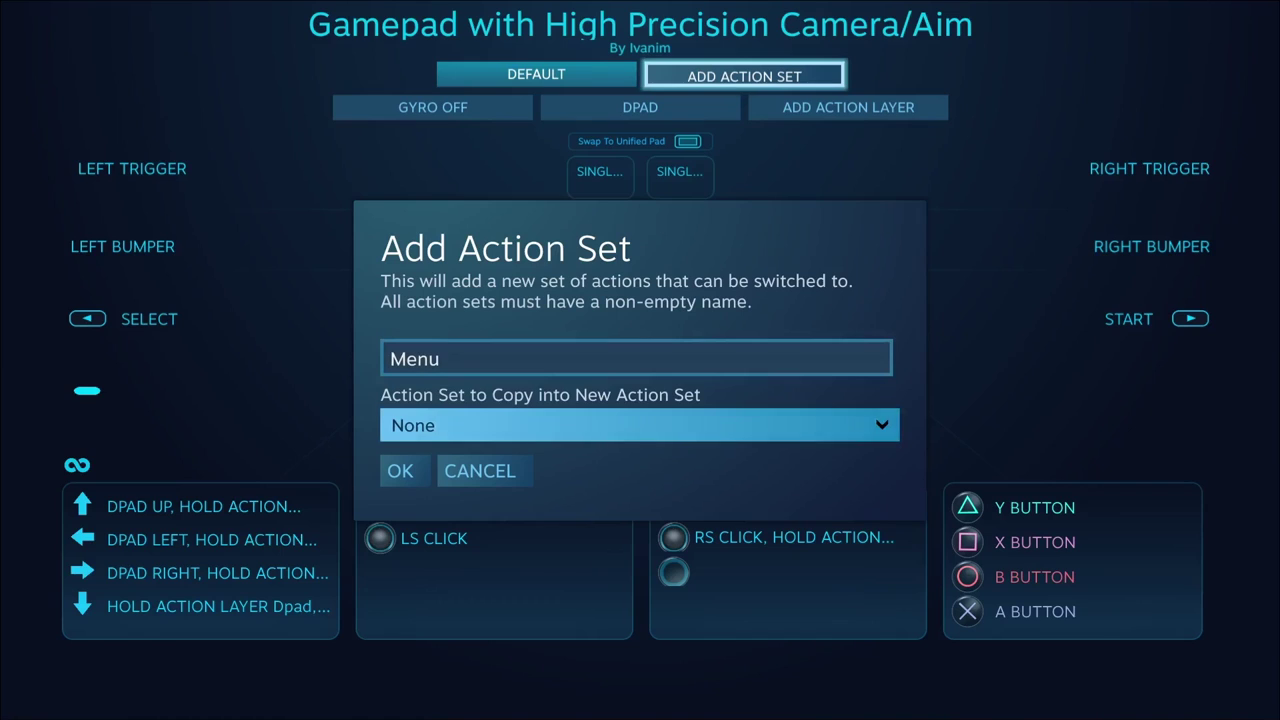
click(884, 433)
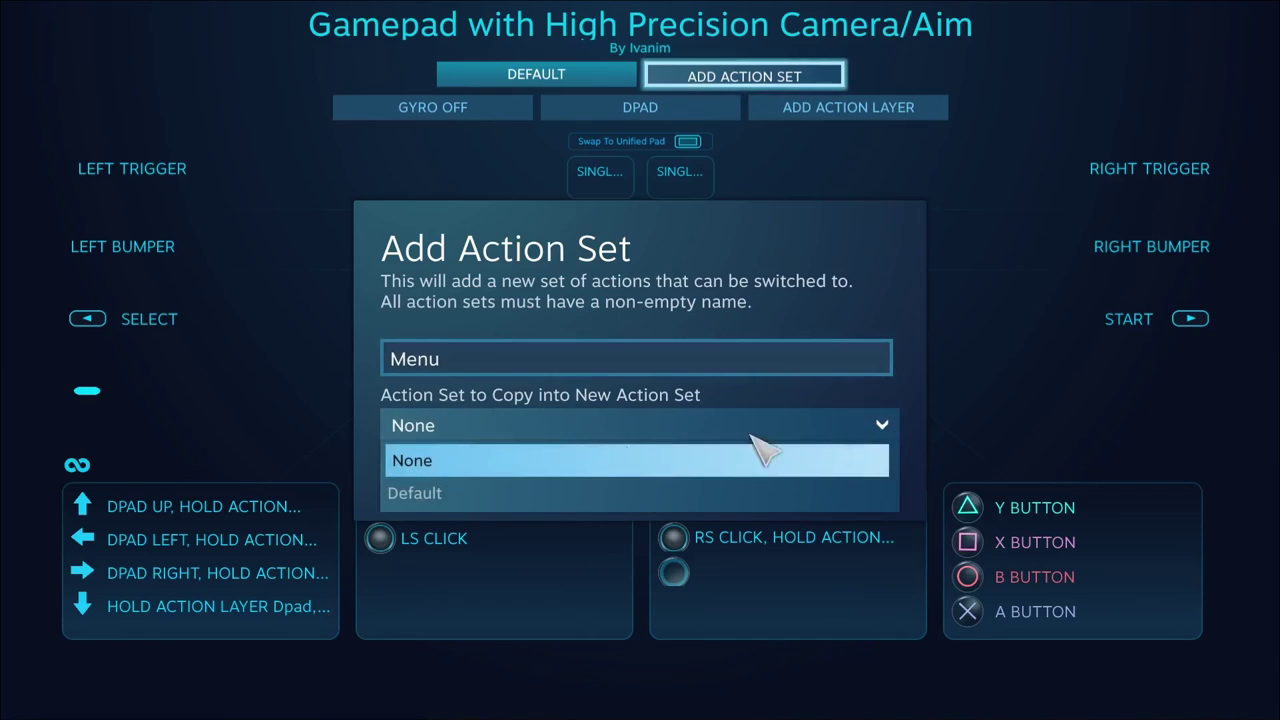
click(563, 497)
click(405, 472)
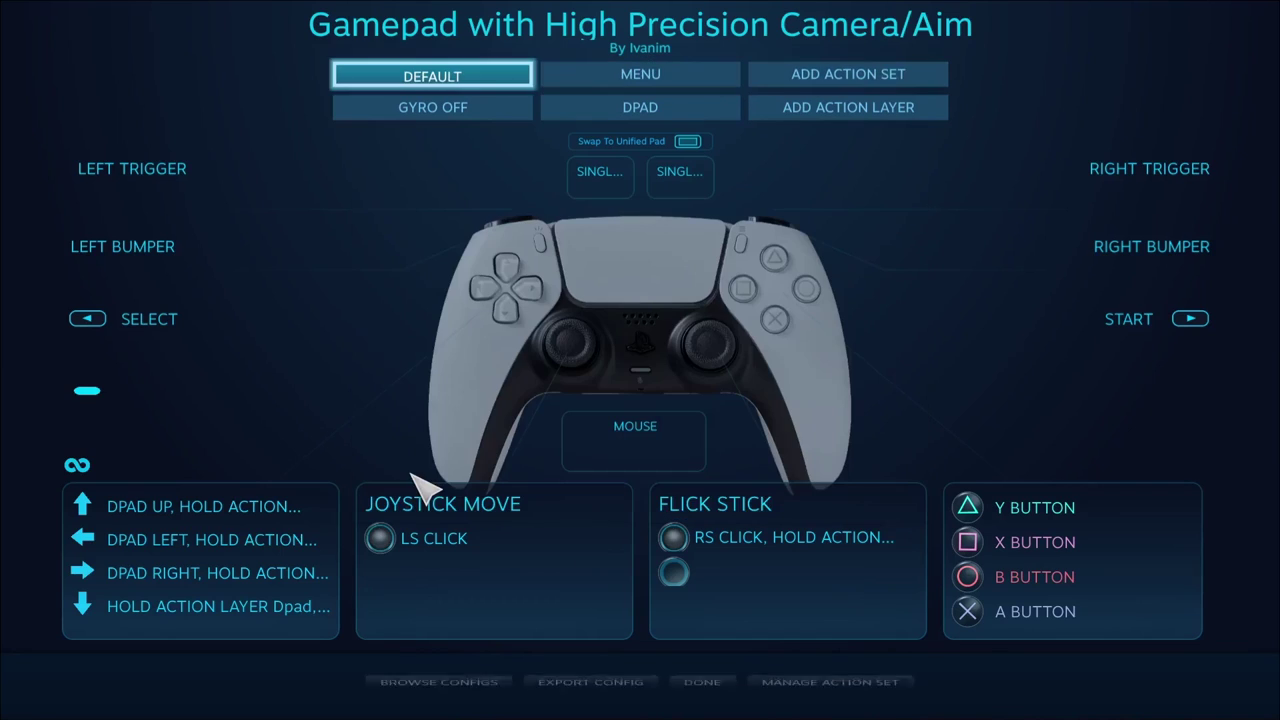
In the Menu action set, remove the D-Pad Up binding's second activator that holds the Dpad layer.
click(712, 80)
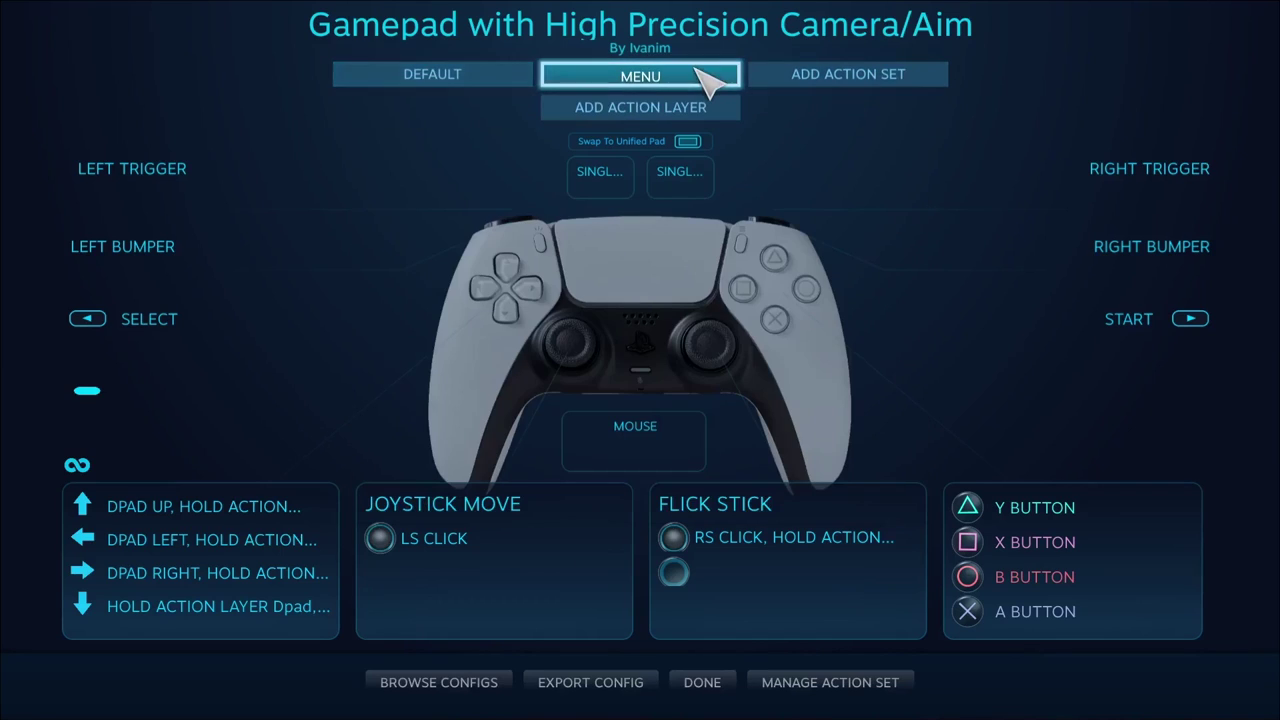
click(290, 612)
click(660, 440)
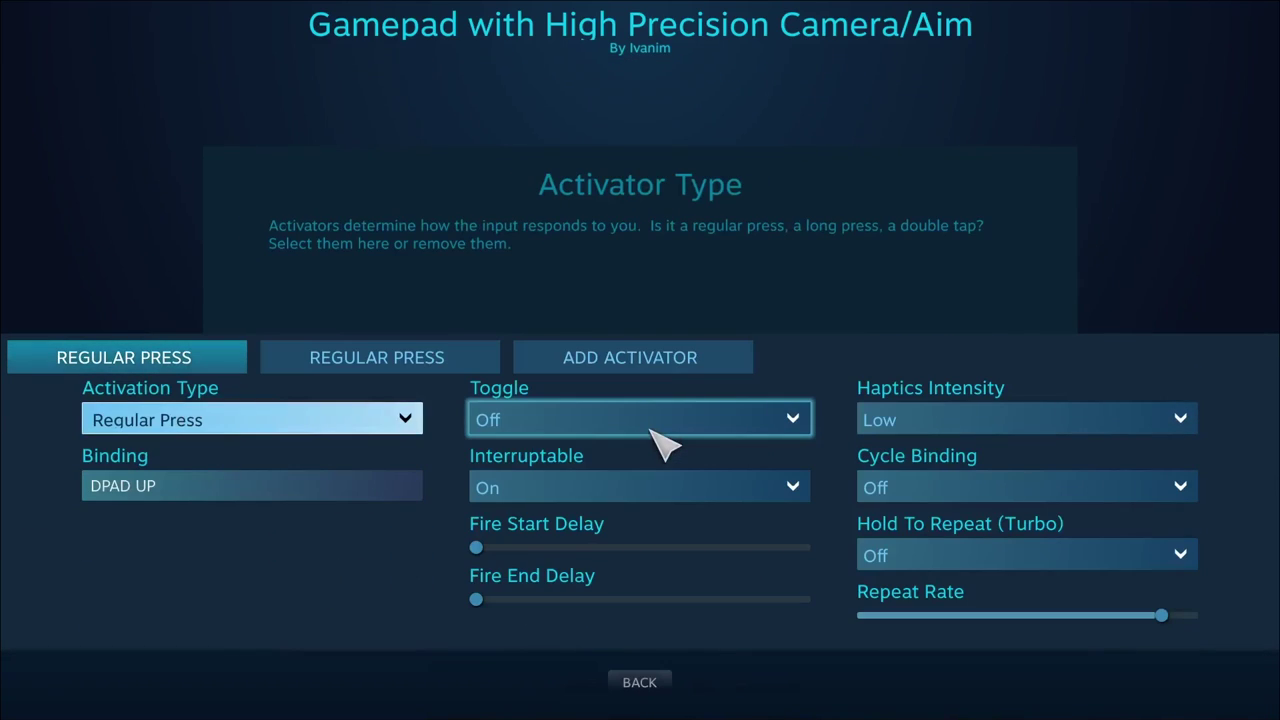
click(407, 364)
click(380, 420)
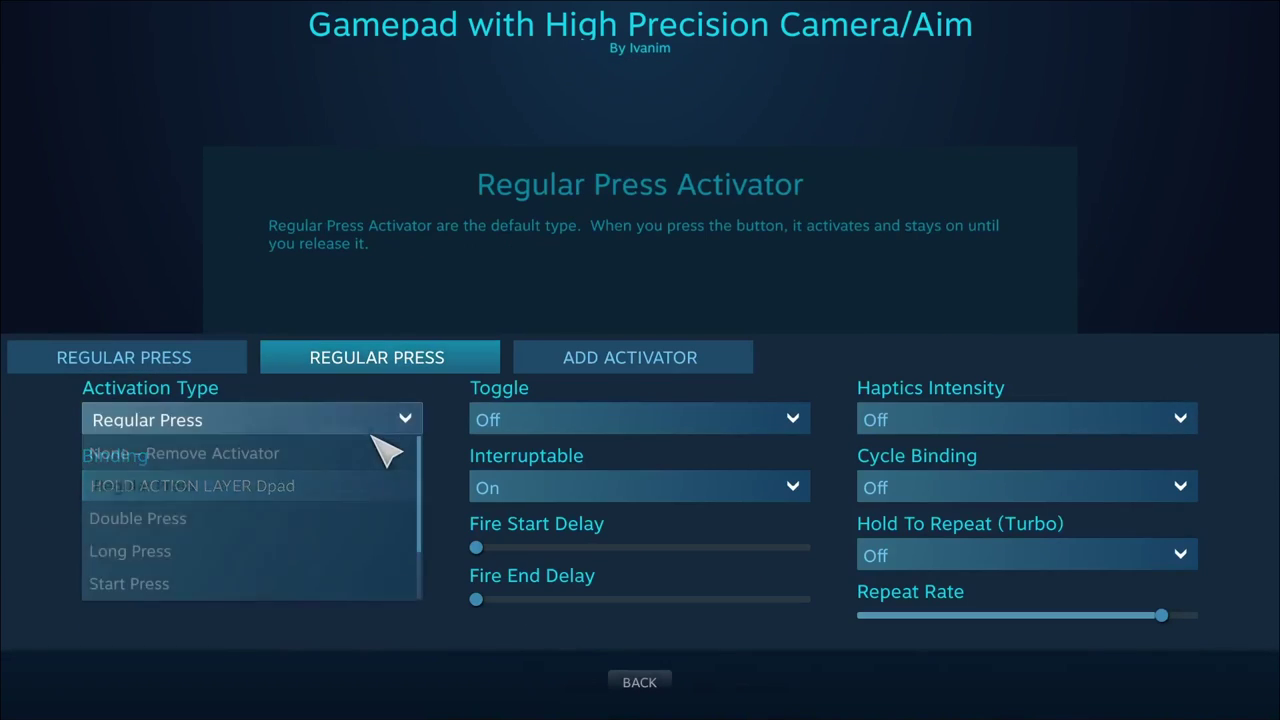
click(337, 452)
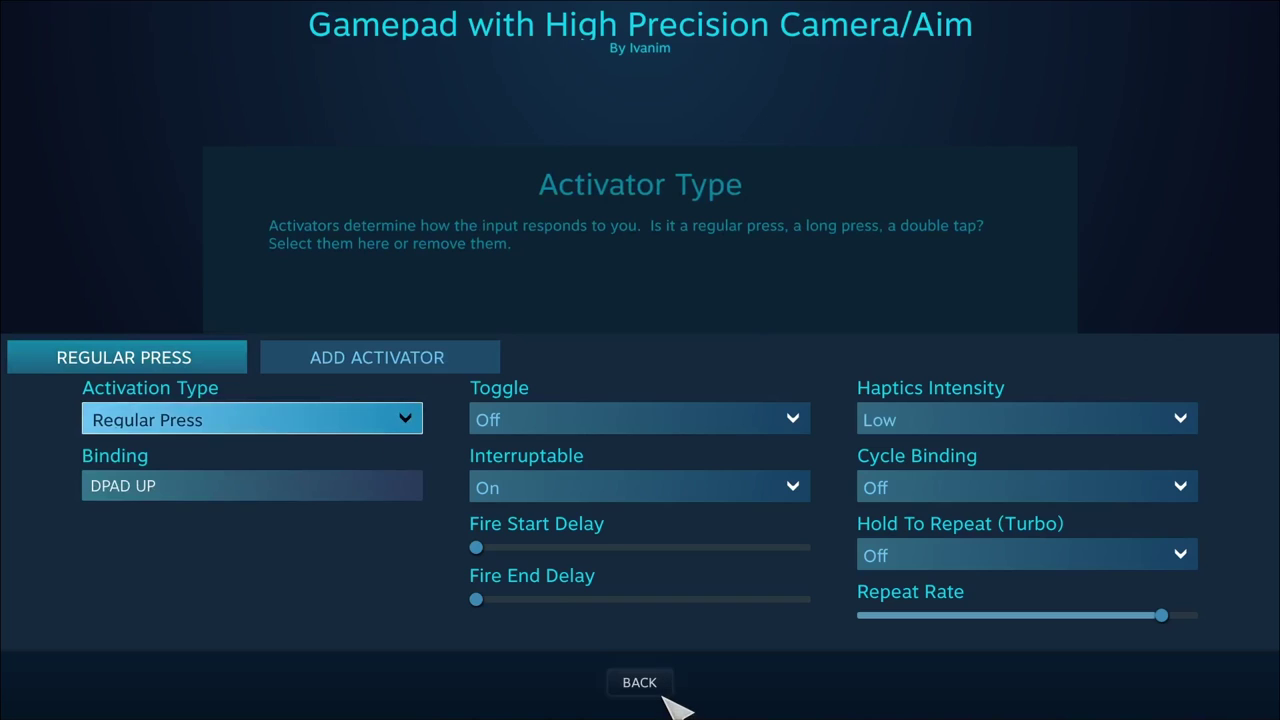
Remove the Dpad layer activators from the remaining D-pad directions in the Menu set, leaving only their plain directional bindings.
click(652, 686)
click(574, 486)
click(255, 453)
click(255, 453)
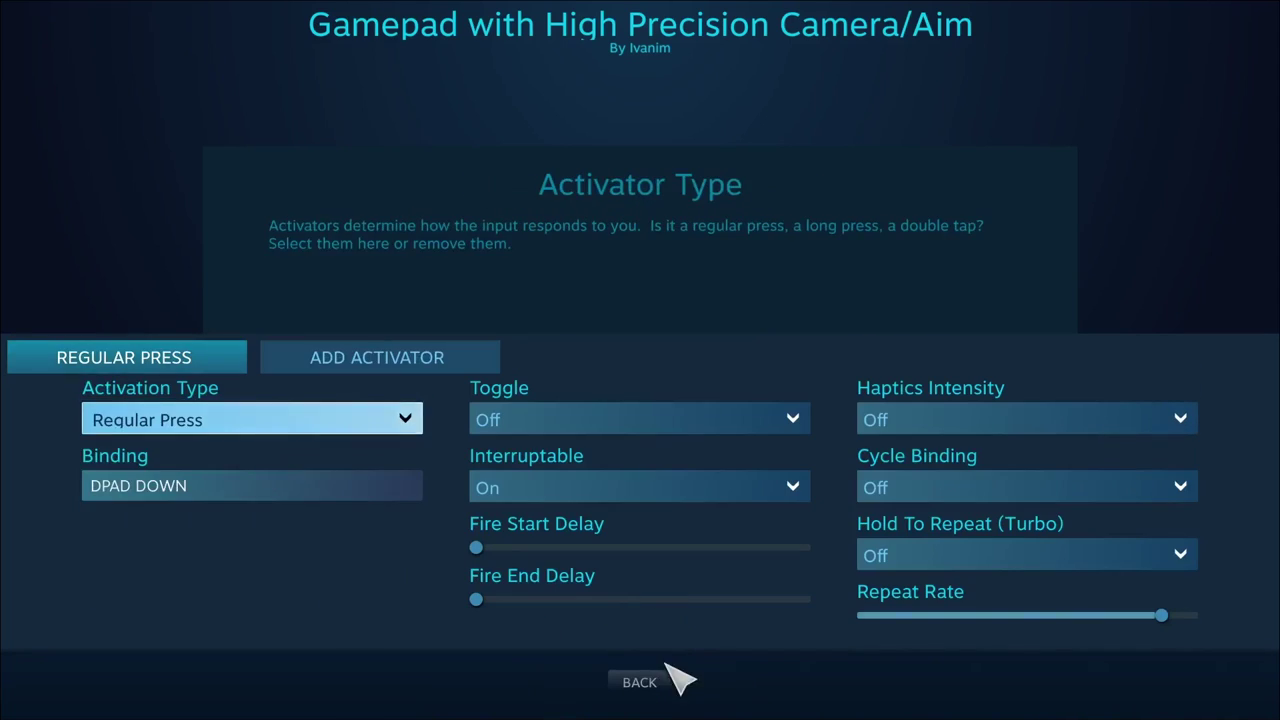
click(255, 420)
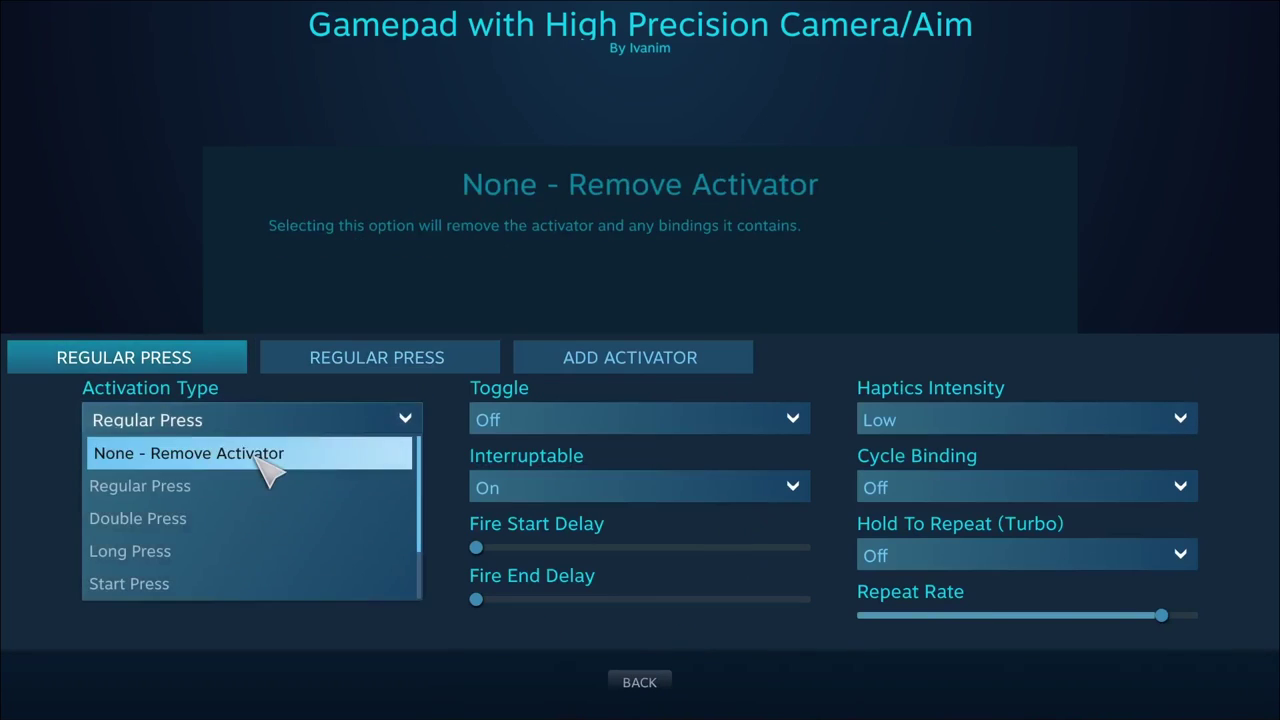
click(256, 453)
click(640, 682)
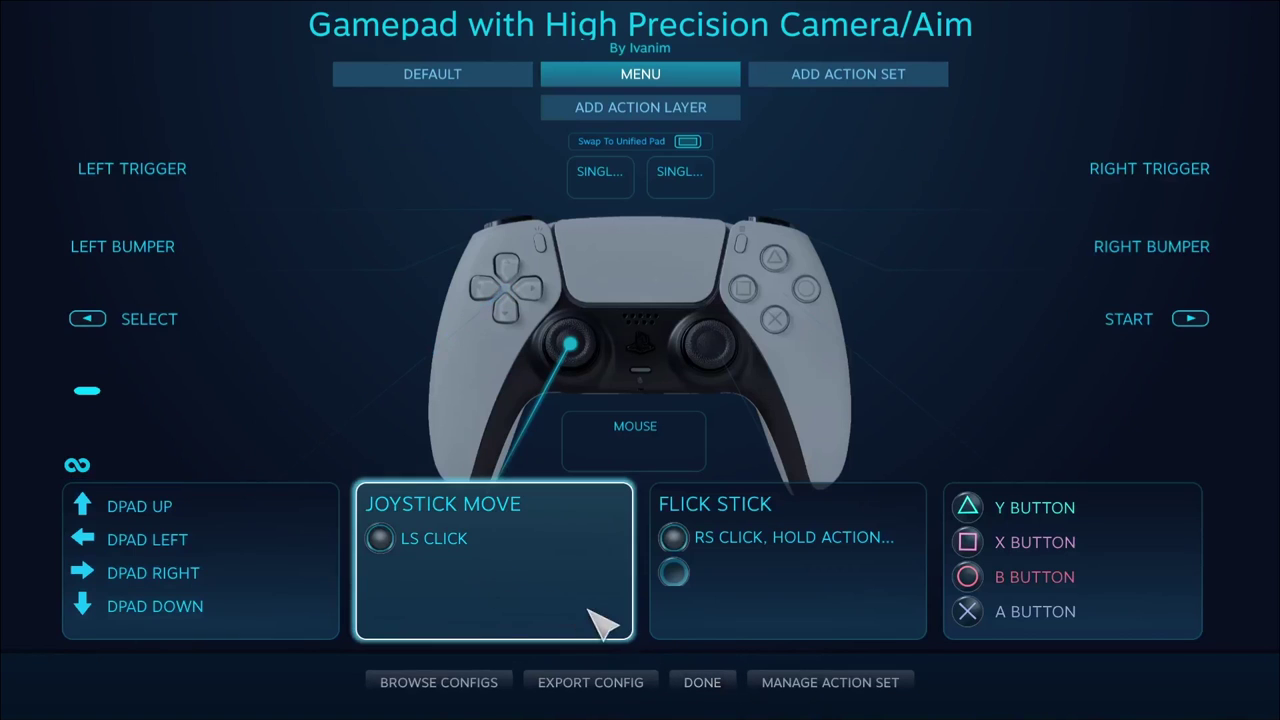
Change the Menu set's right stick from Flick Stick to Joystick Move and assign RS Click as its click action.
click(726, 578)
click(343, 380)
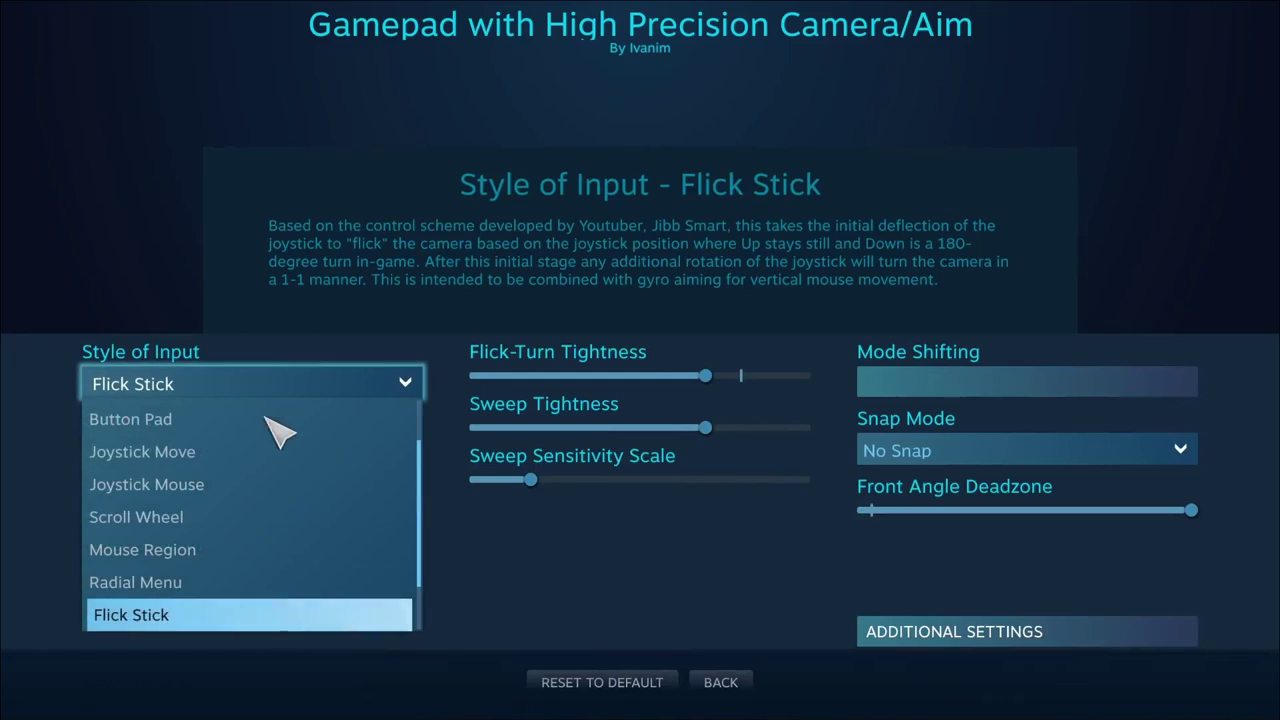
click(222, 452)
click(266, 520)
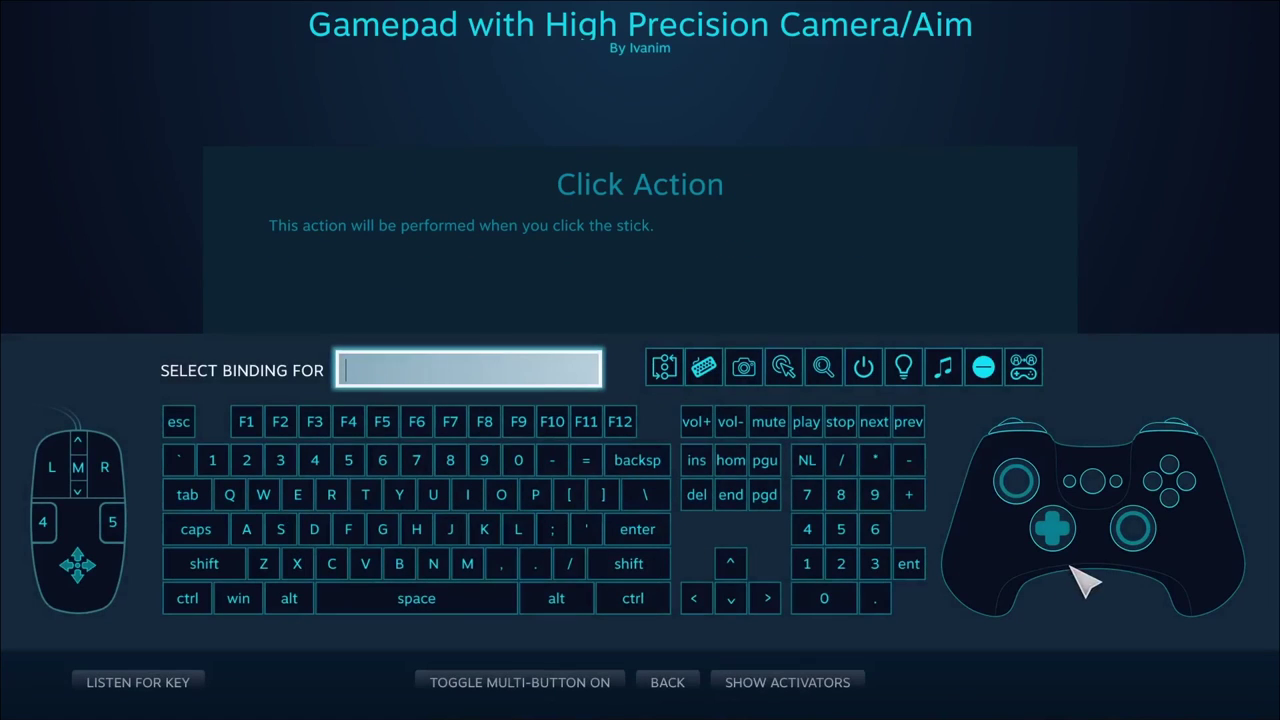
click(1136, 532)
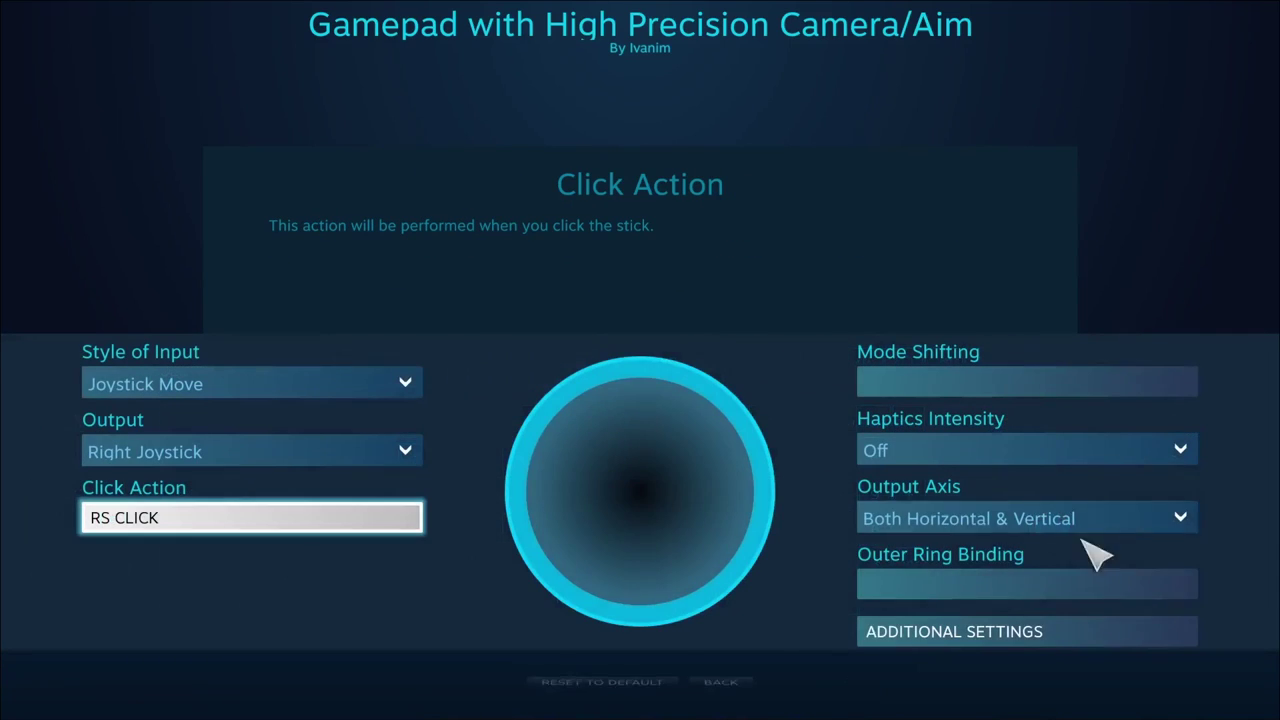
click(722, 683)
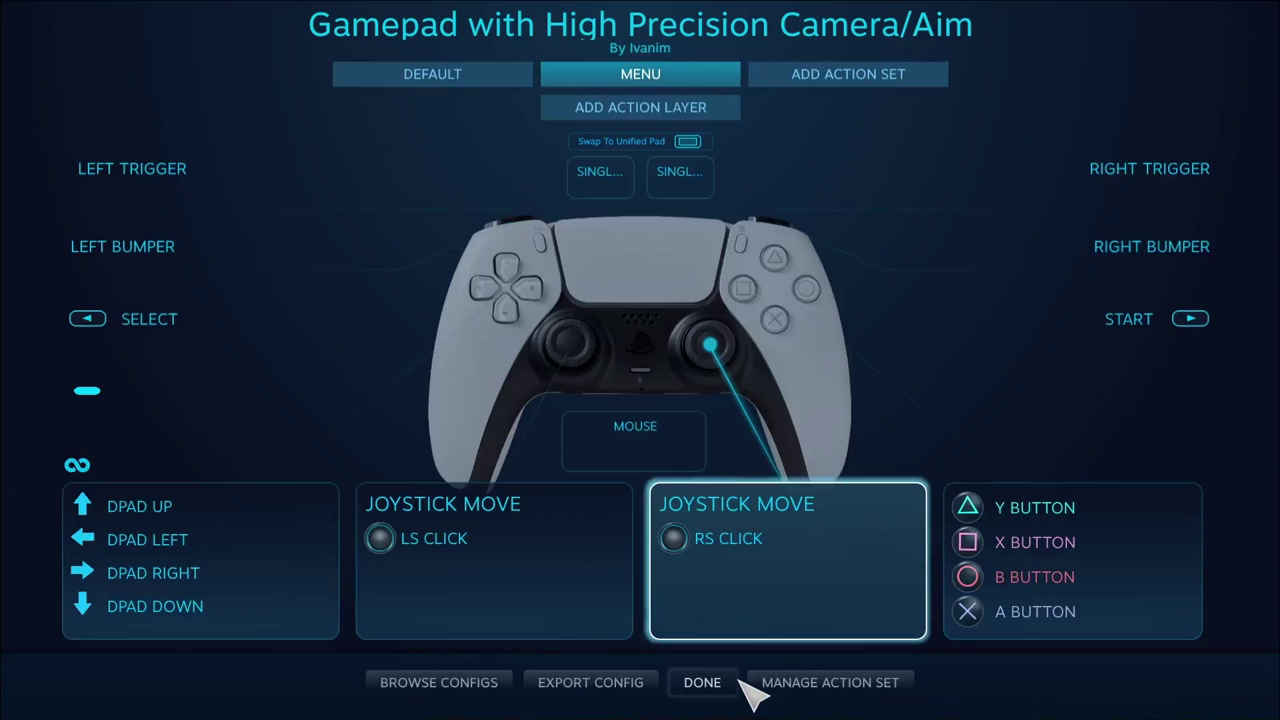
Set the gyro's style of input to None in the Menu action set.
click(657, 448)
click(400, 390)
click(212, 418)
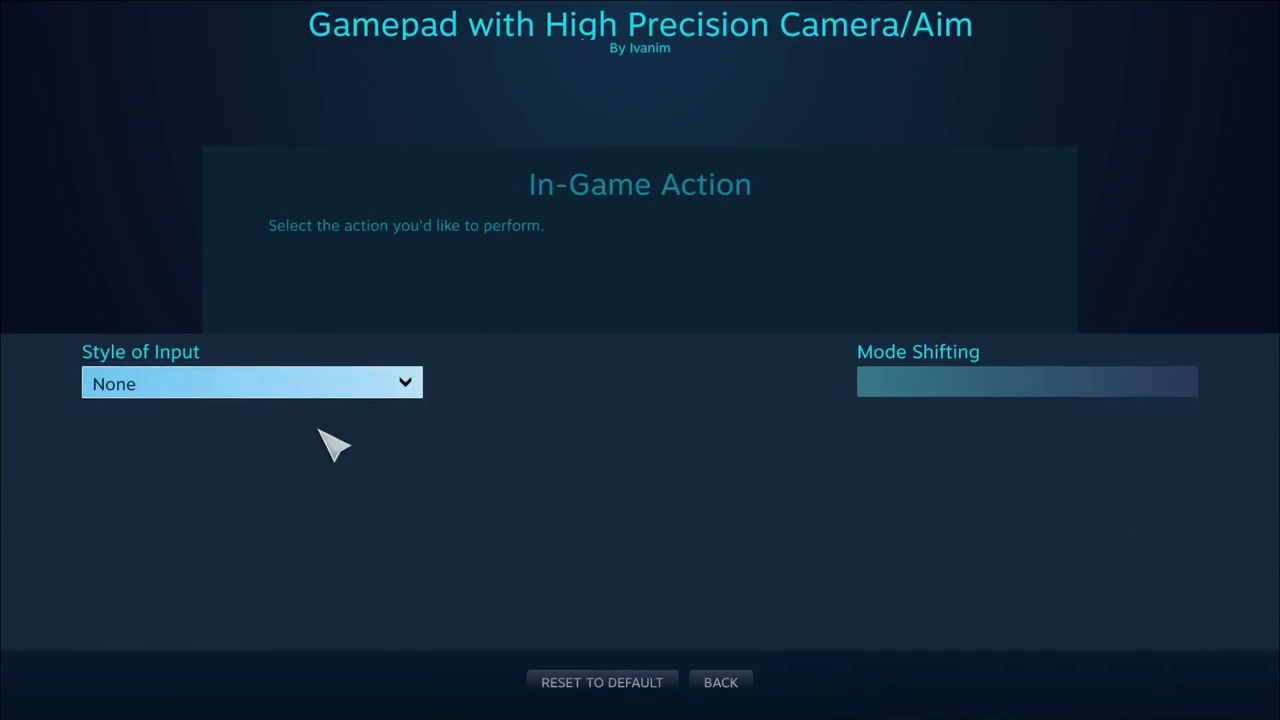
click(738, 688)
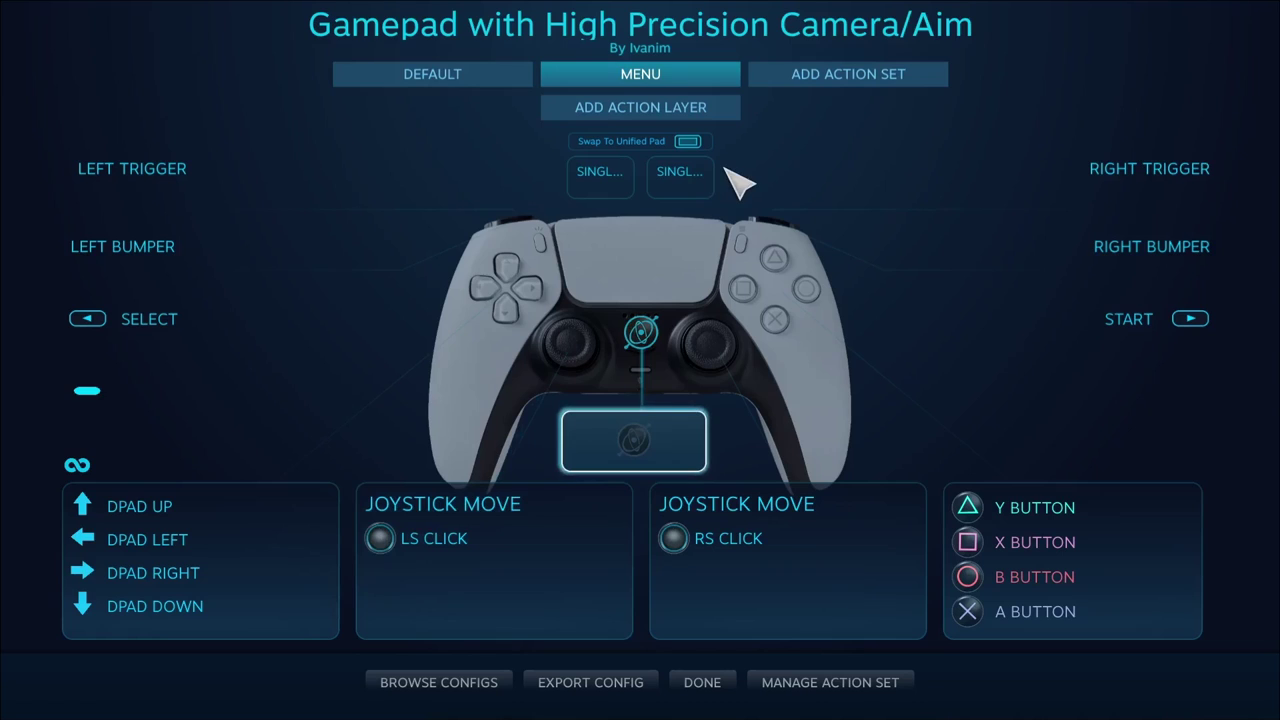
In the Default set, bind the mute button to change to the Menu action set, with Display Action Set on Change and Beep on Change off.
click(445, 78)
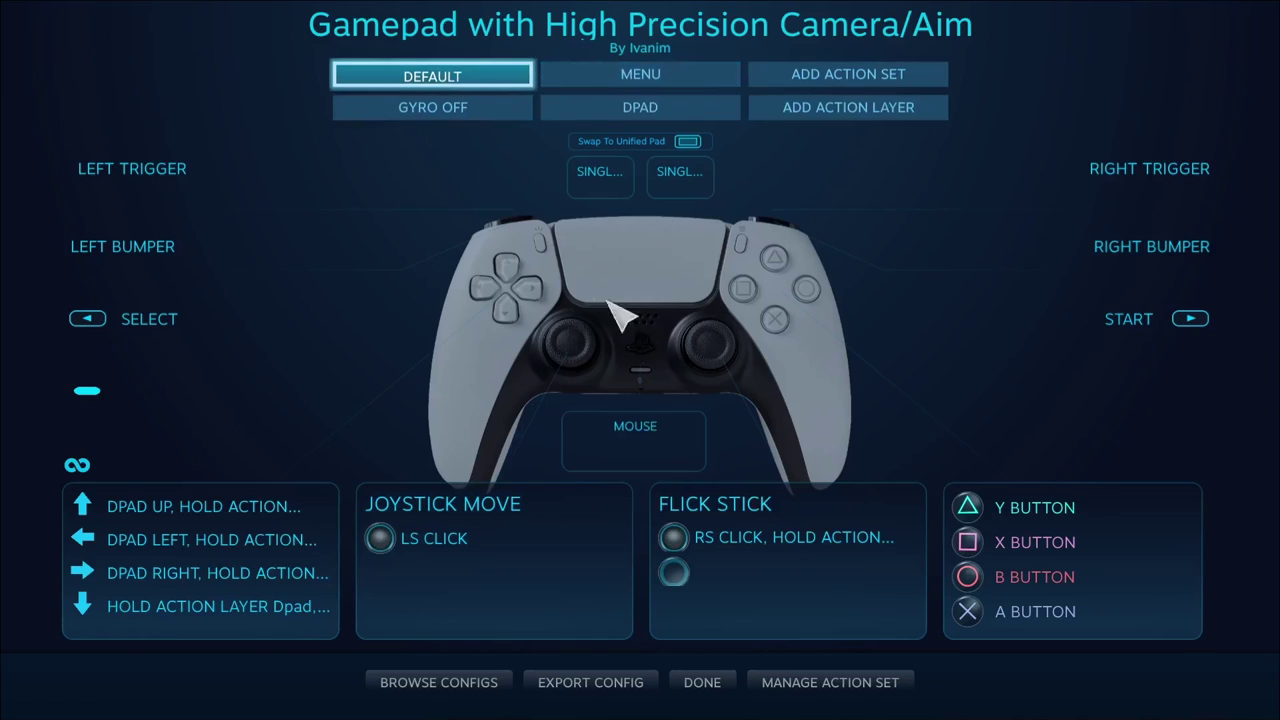
click(192, 425)
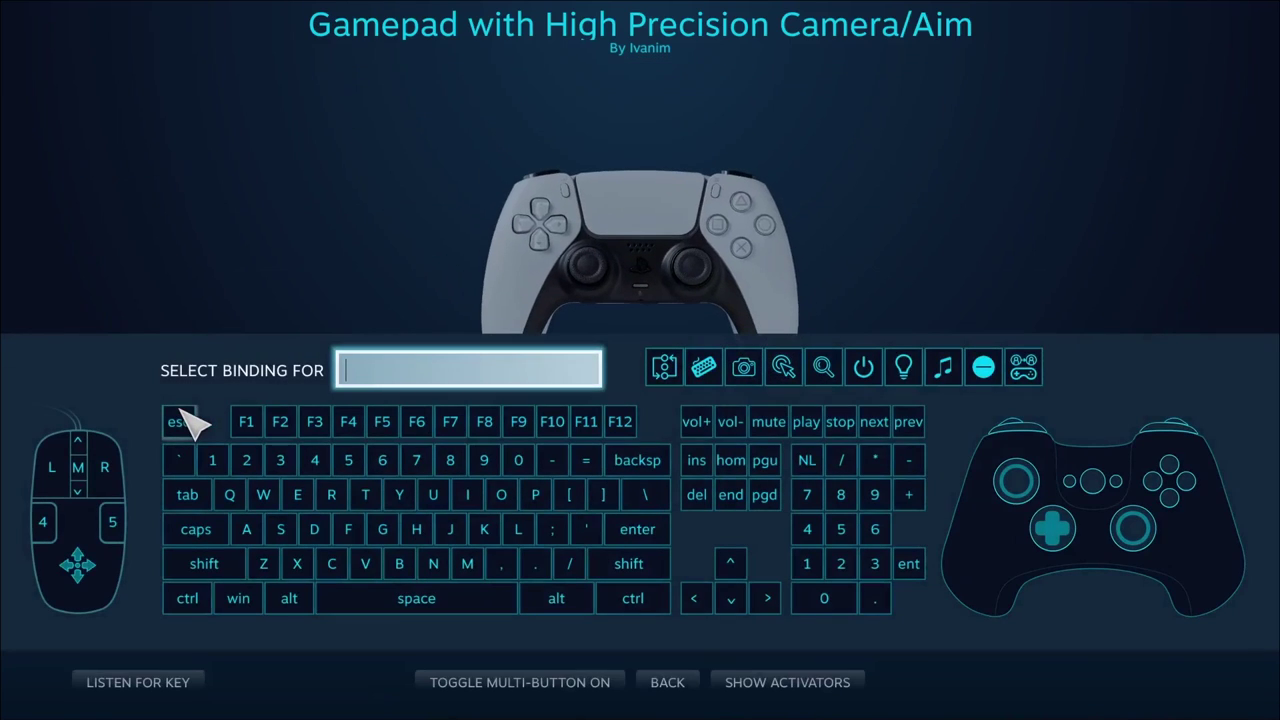
click(663, 367)
click(410, 432)
click(520, 377)
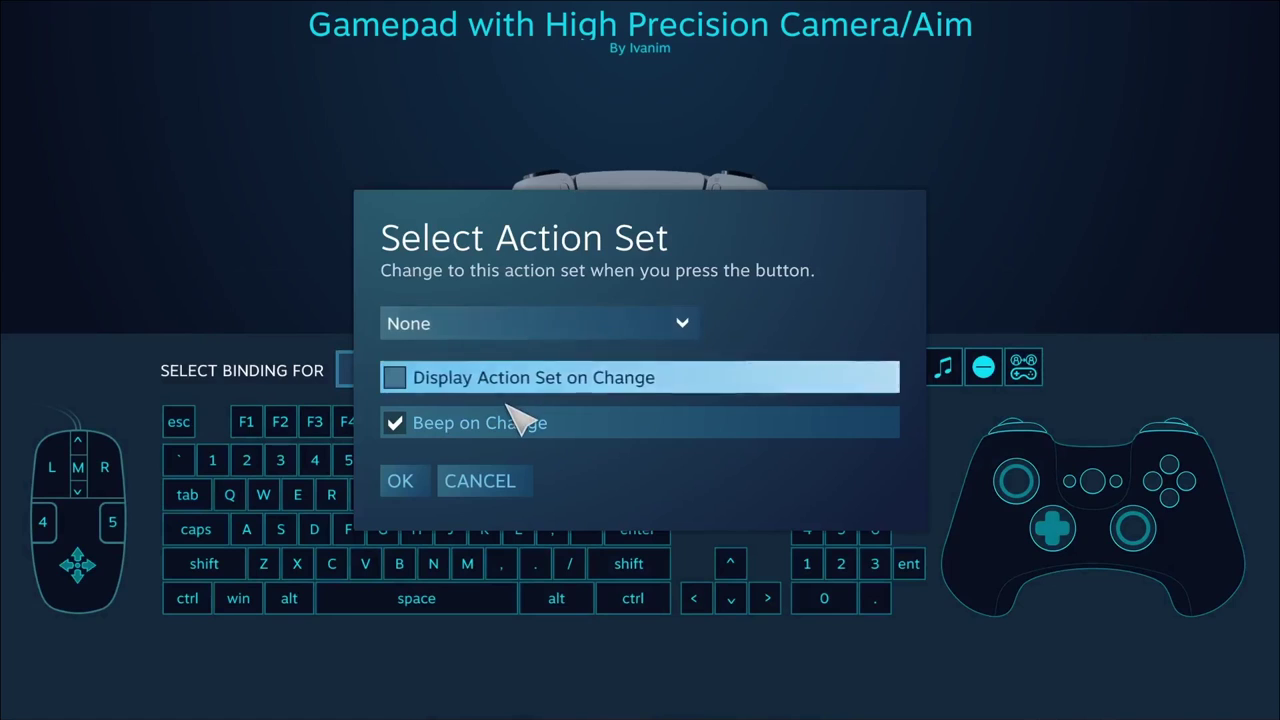
click(600, 422)
click(524, 323)
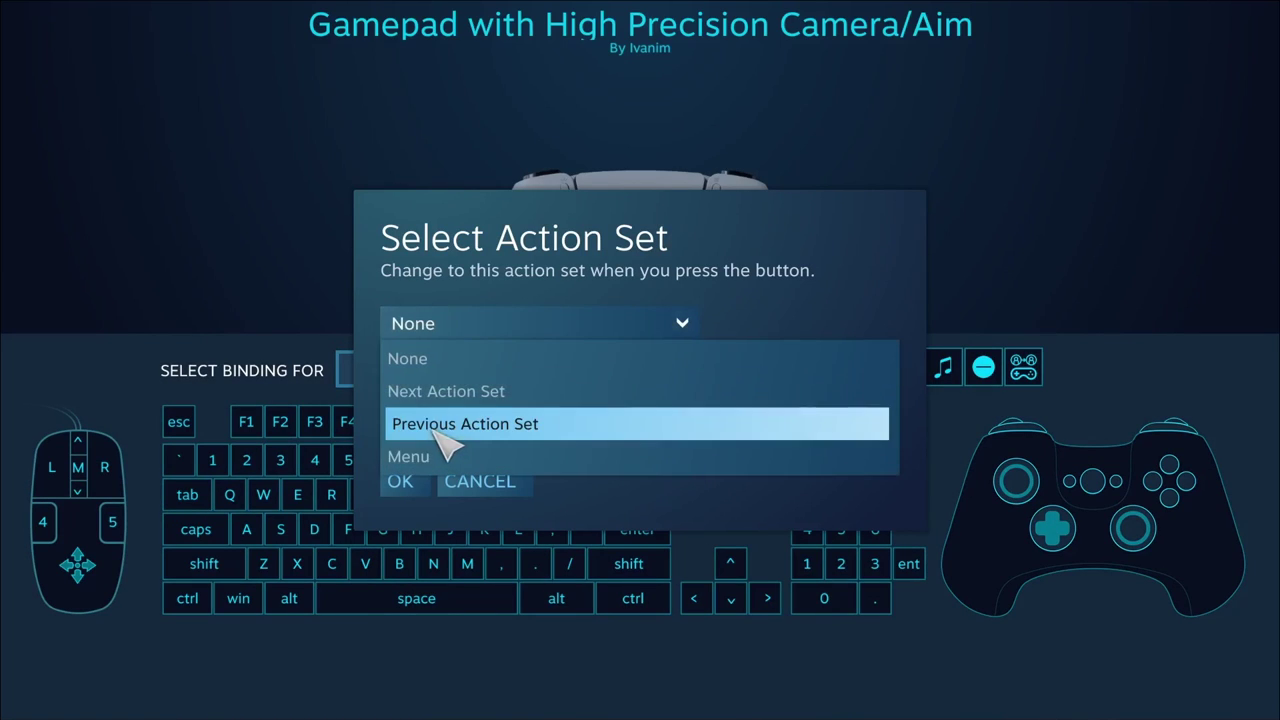
click(525, 456)
click(402, 481)
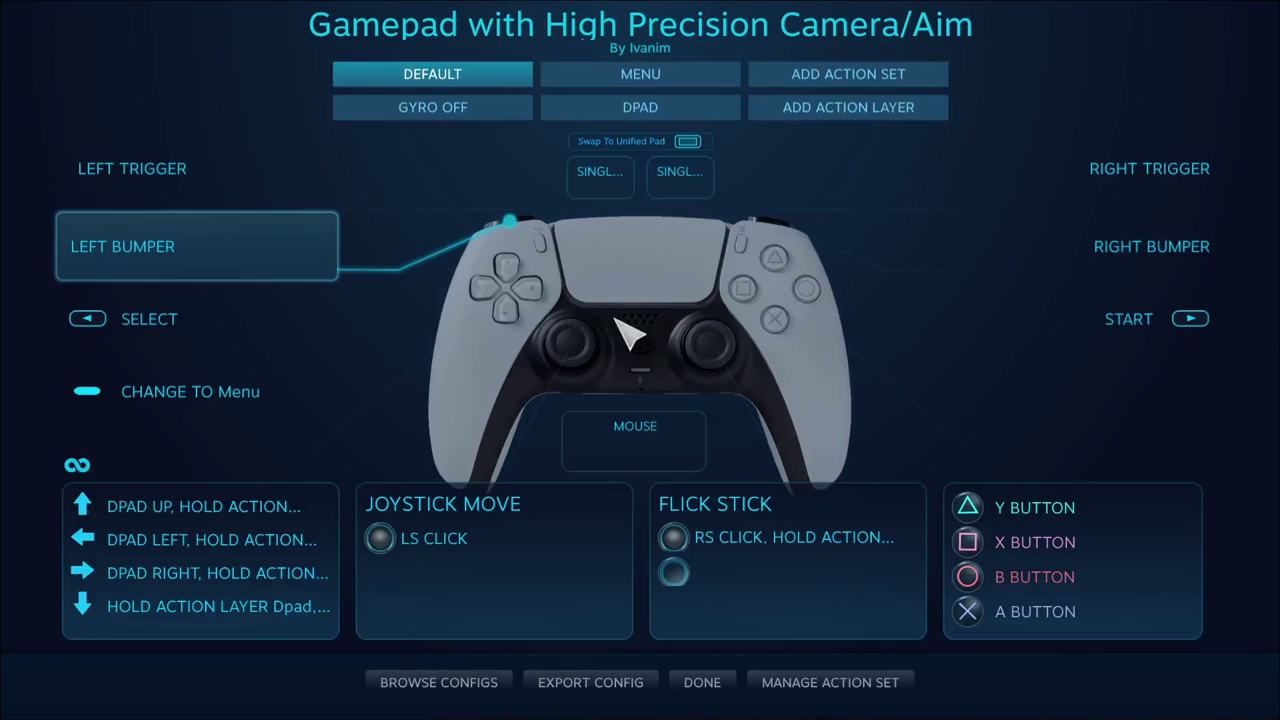
In the Menu set, bind the mute button to change to Default with display and beep on change off, and return to the game.
click(640, 74)
click(248, 415)
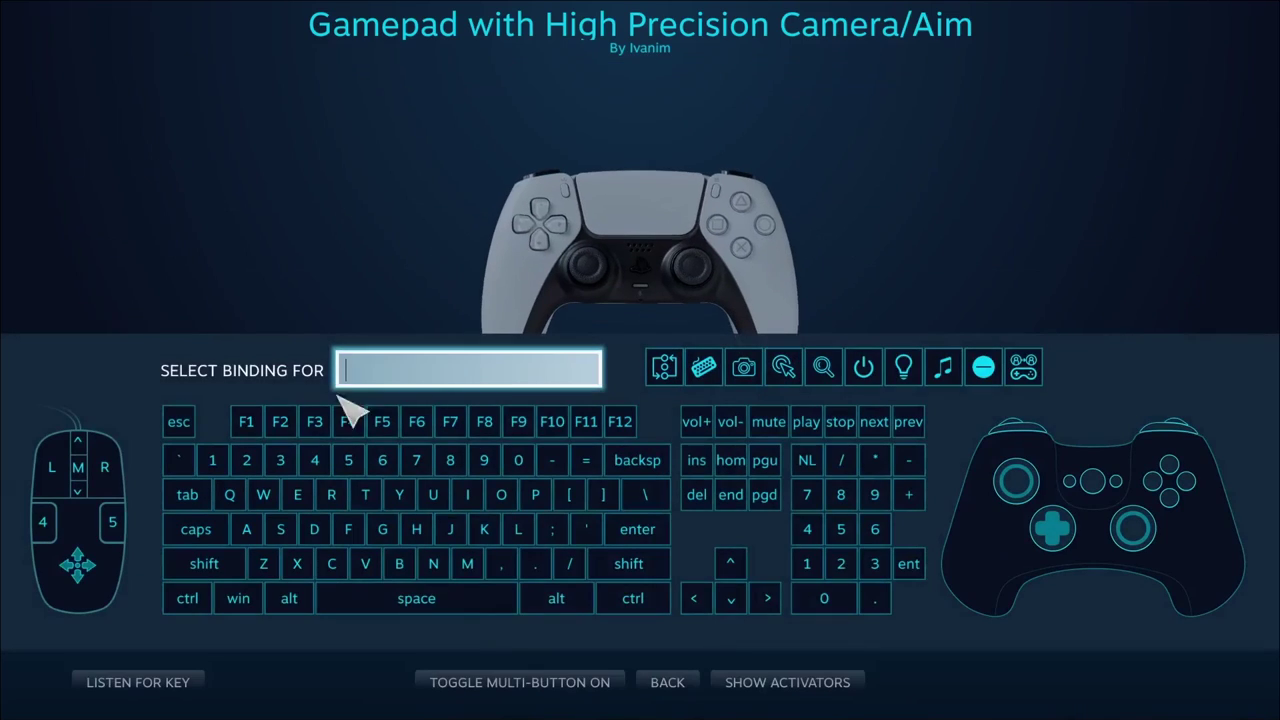
click(663, 368)
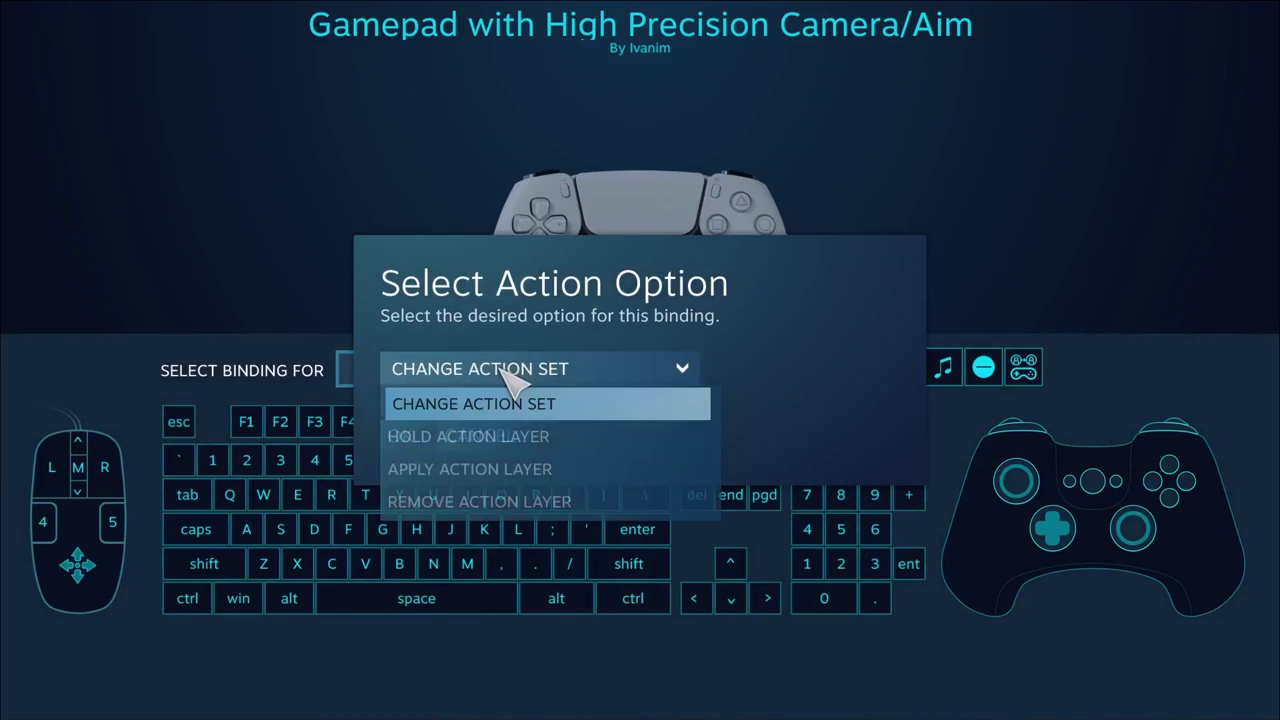
click(400, 436)
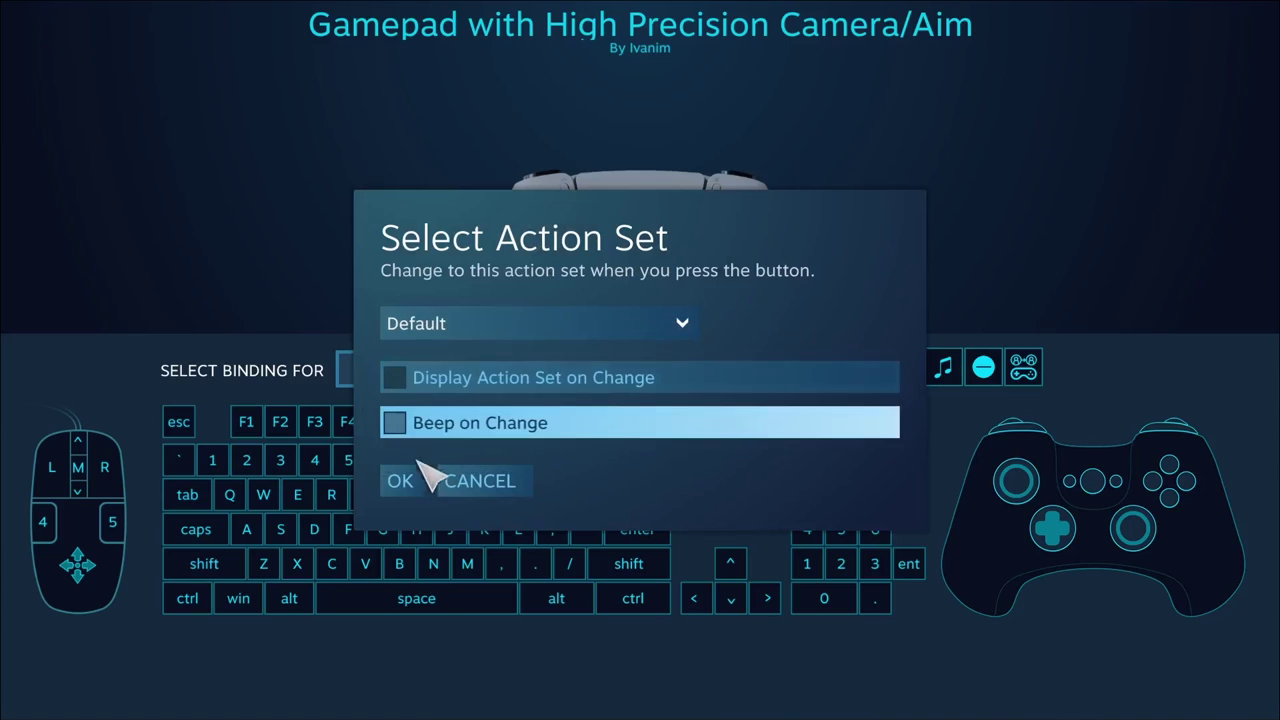
key(Escape)
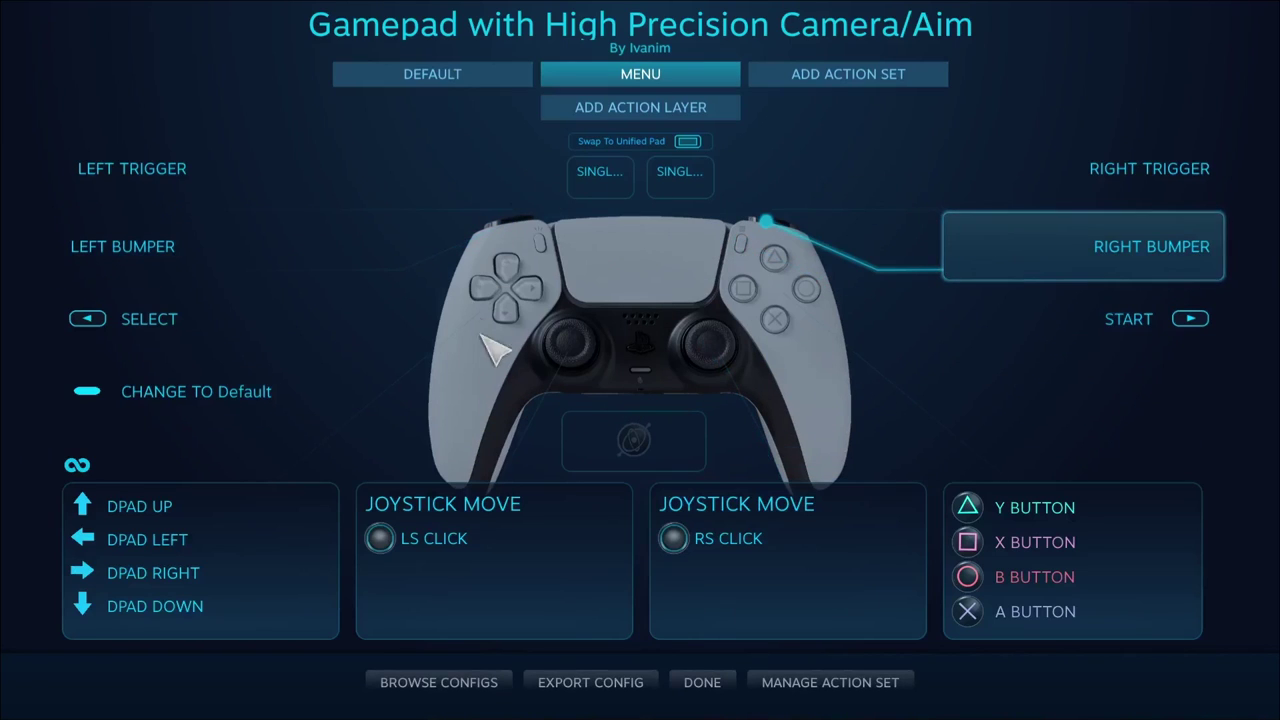
click(703, 682)
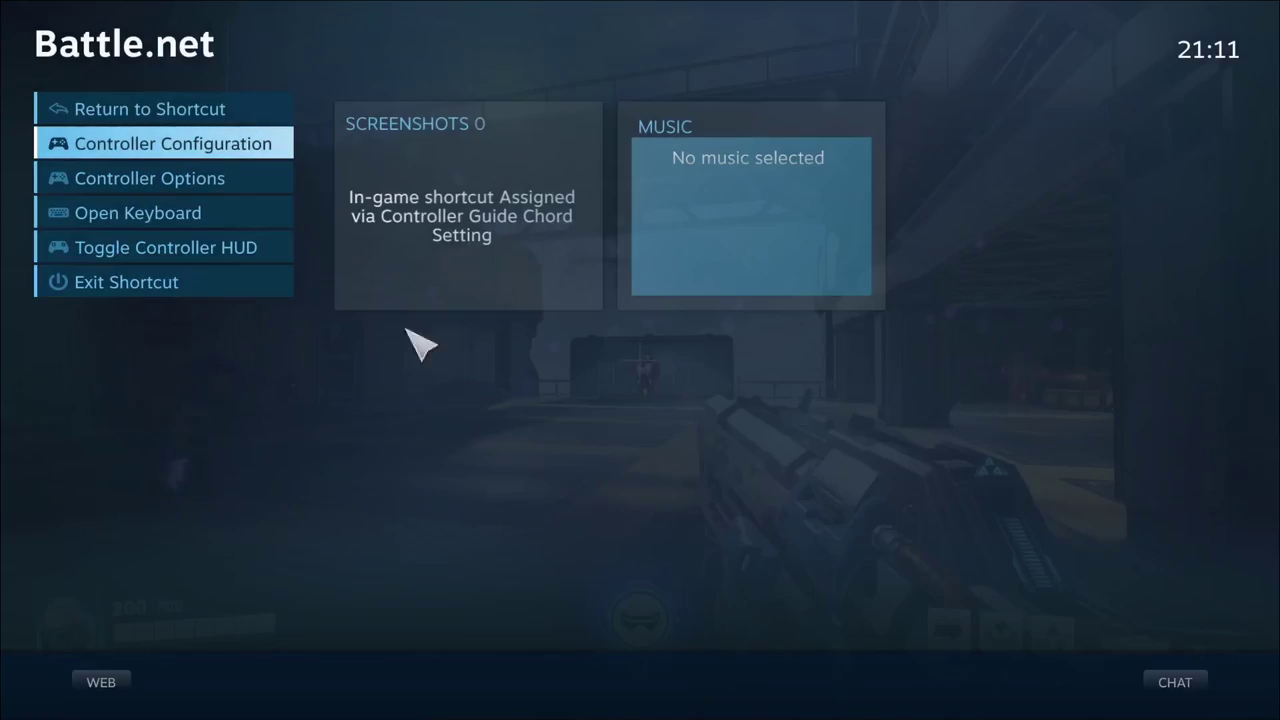
click(250, 122)
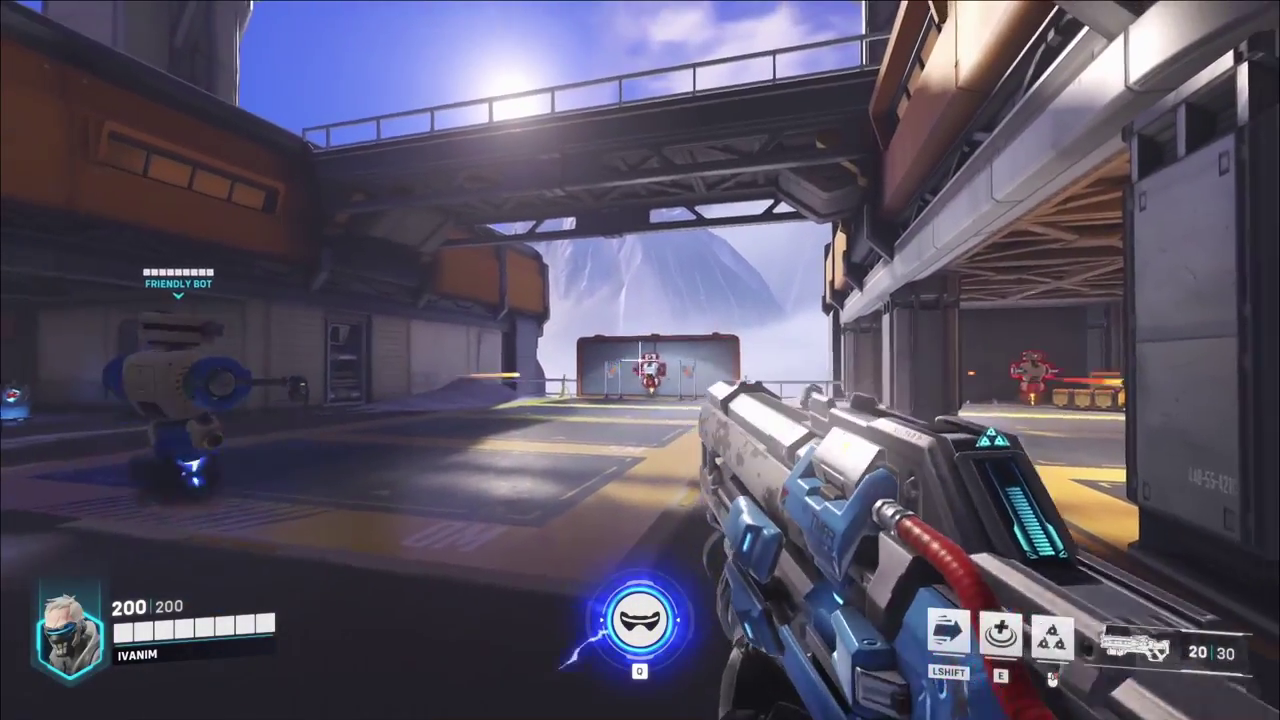
Test the controller configuration in the Practice Range by shooting training bots, turning and sprinting toward the spawn room.
click(640, 360)
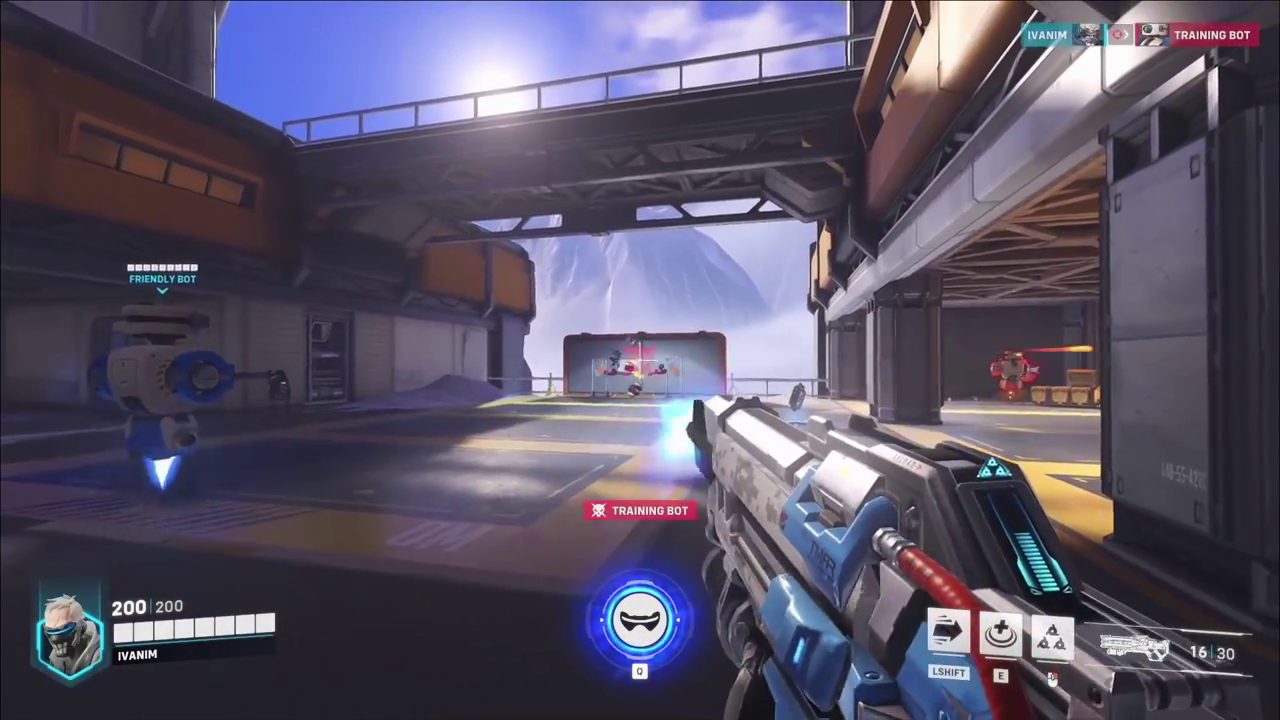
key(w)
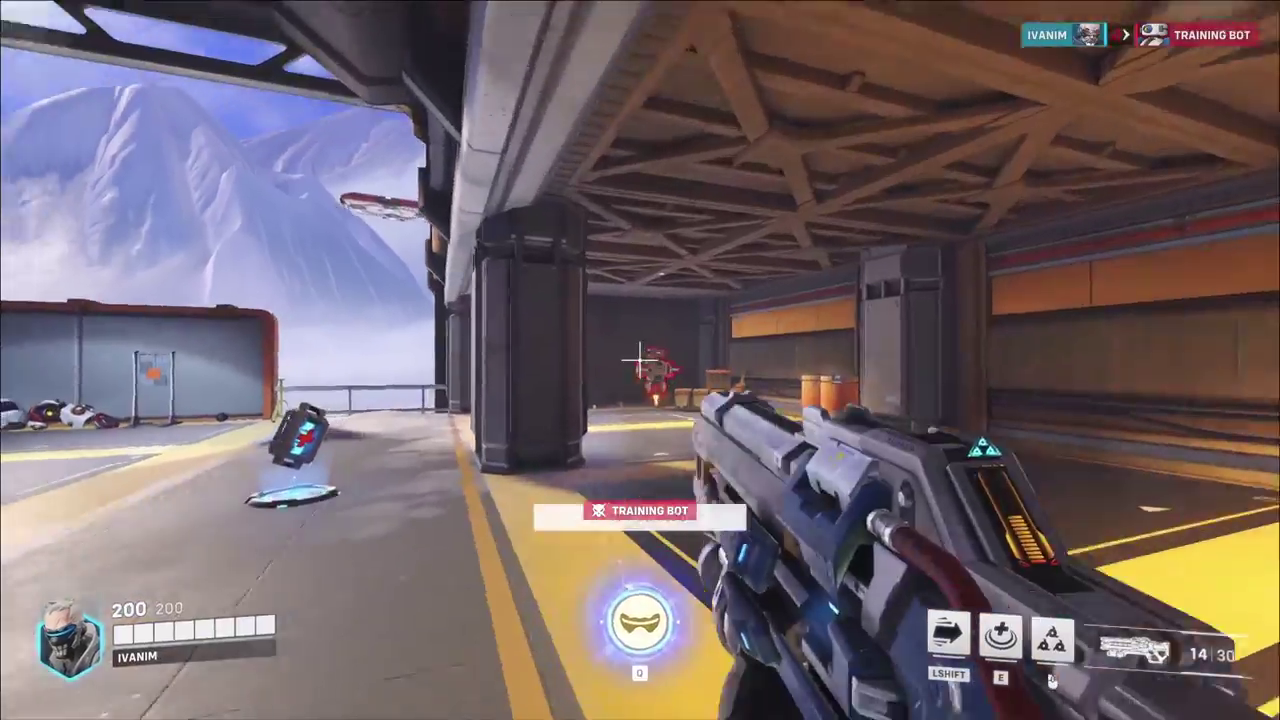
key(shift)
key(v)
click(640, 360)
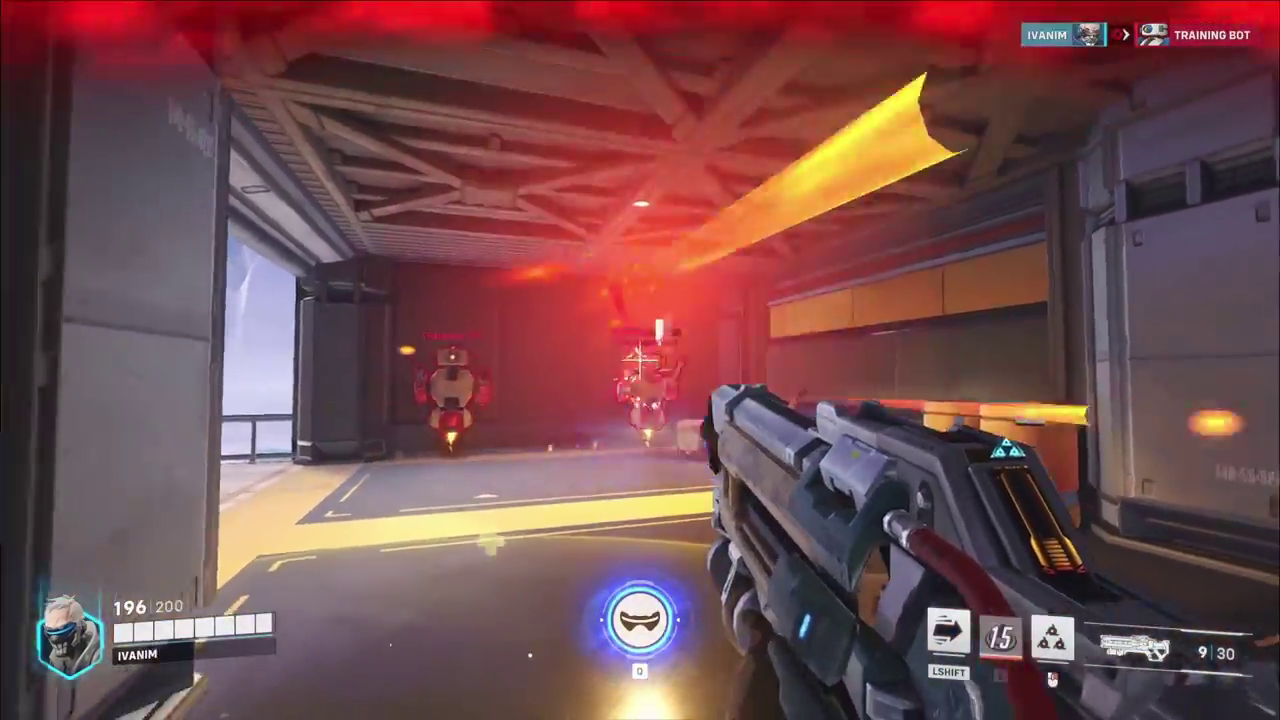
key(w)
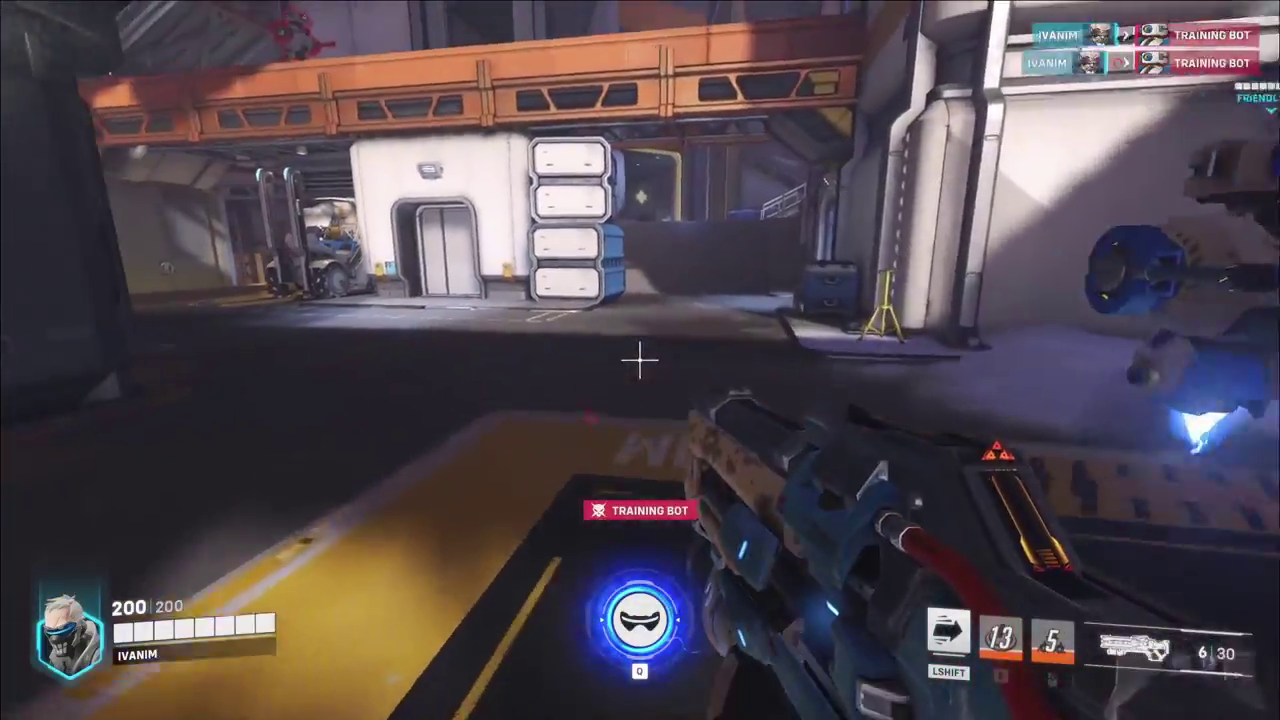
key(w)
key(shift)
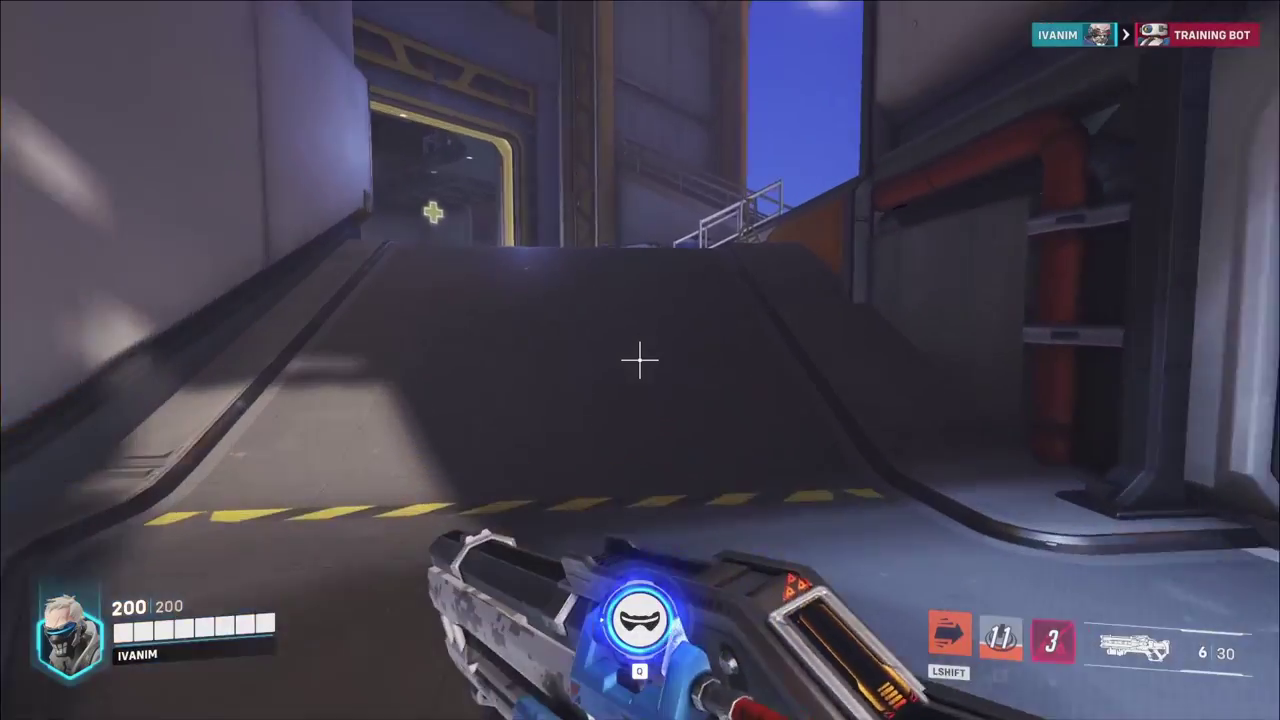
key(w)
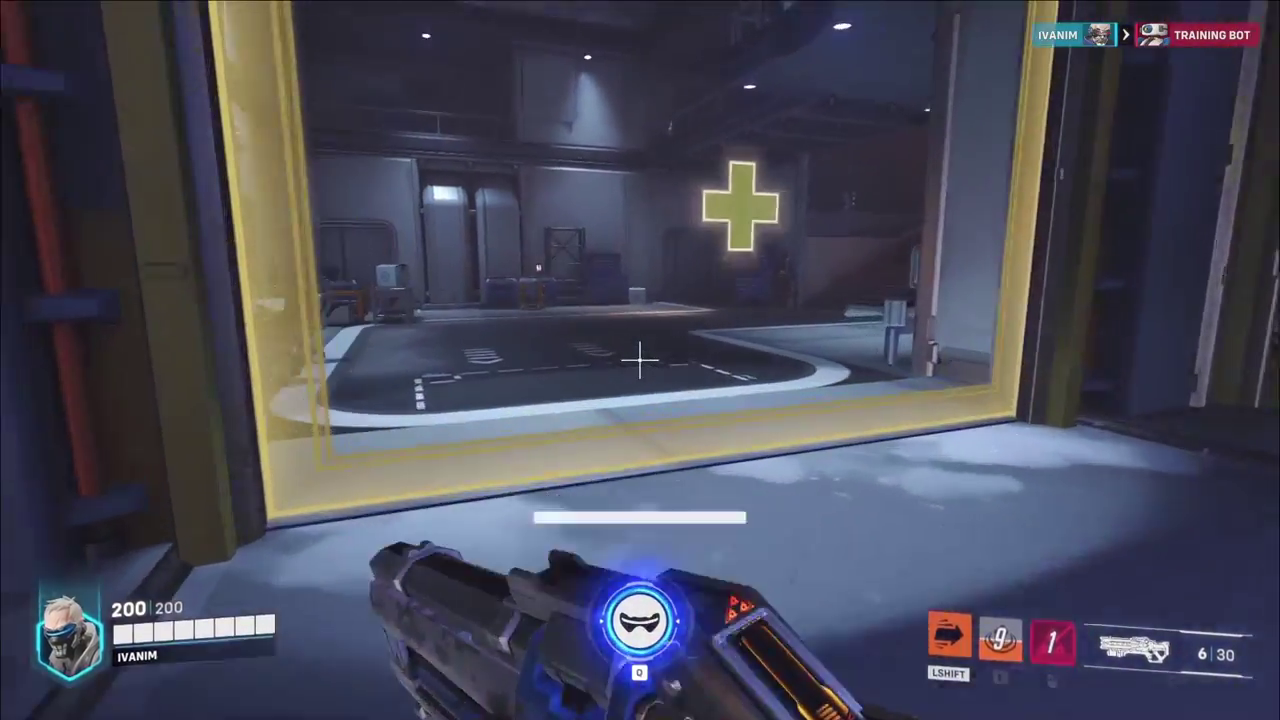
Open hero selection in the Practice Range and test moving the highlight across the roster, through Mercy, Lúcio and Bastion to Genji.
key(h)
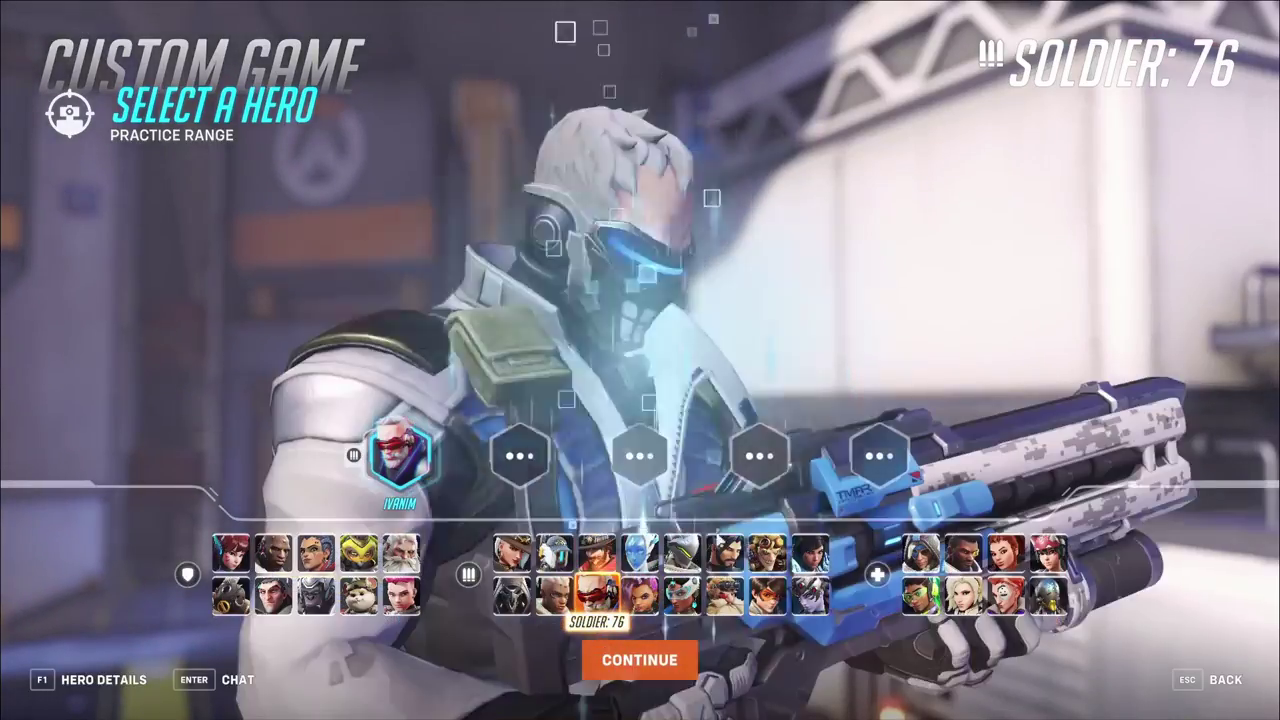
key(Right)
key(Right)
key(Right)
key(Right)
key(Right)
key(Right)
key(Right)
key(Right)
key(Right)
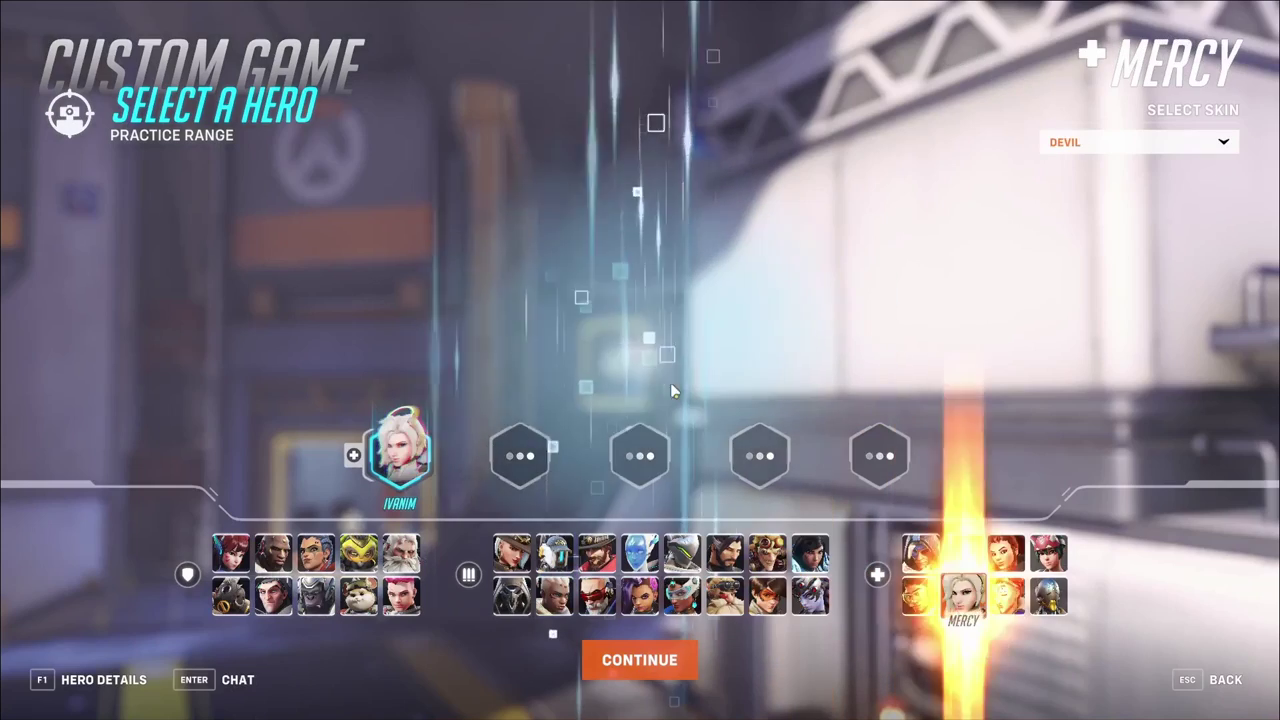
key(Right)
key(Left)
key(Left)
key(Left)
key(Left)
key(Left)
key(Left)
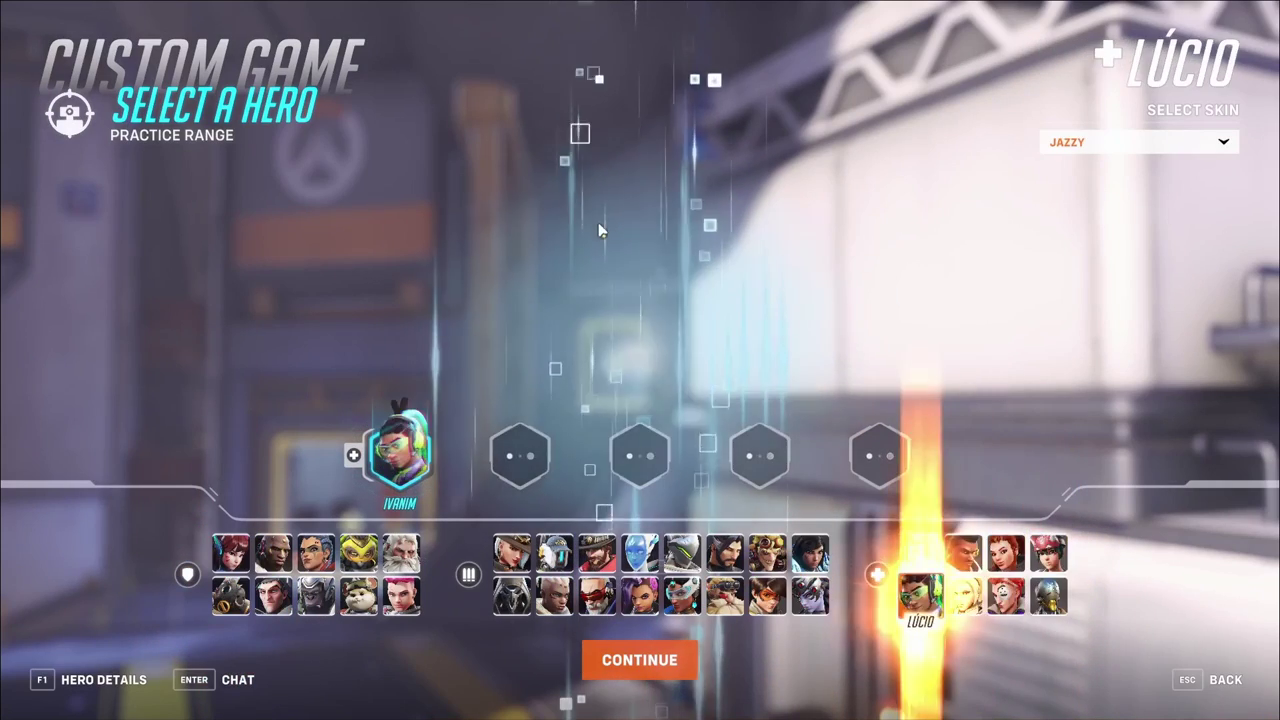
key(Left)
key(Left)
key(Left)
key(Left)
key(Left)
key(Up)
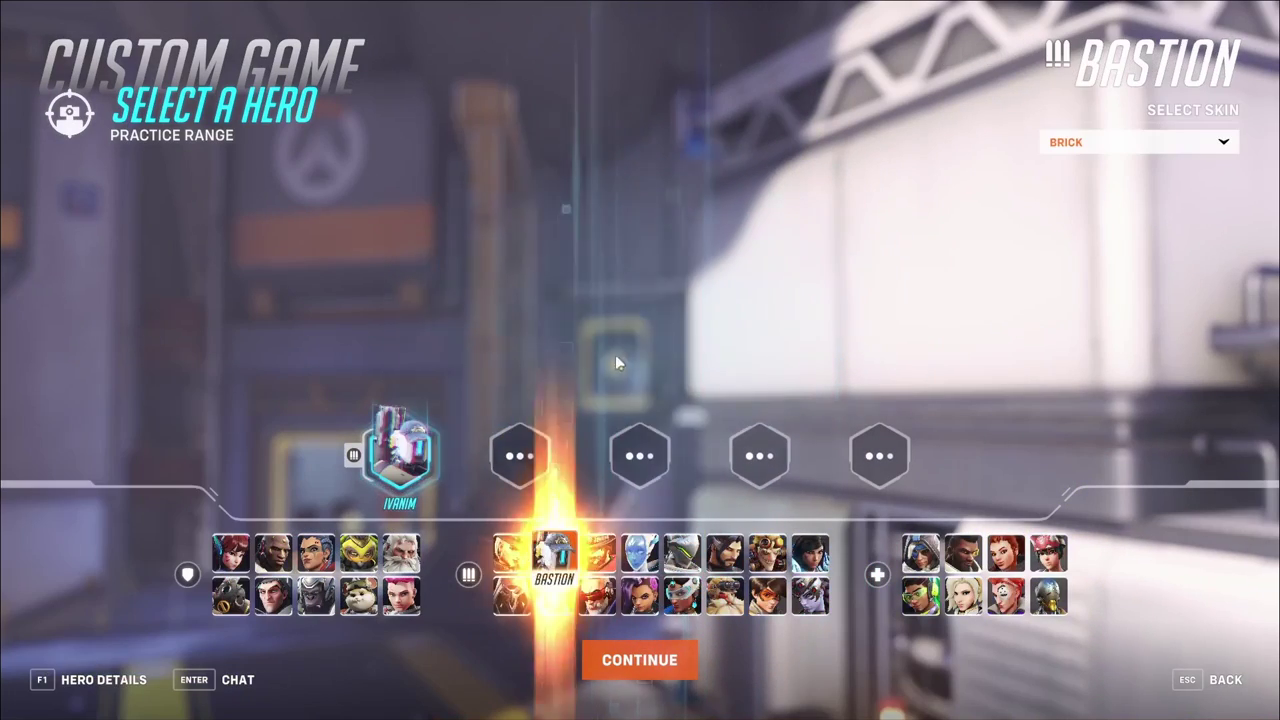
key(Right)
key(Right)
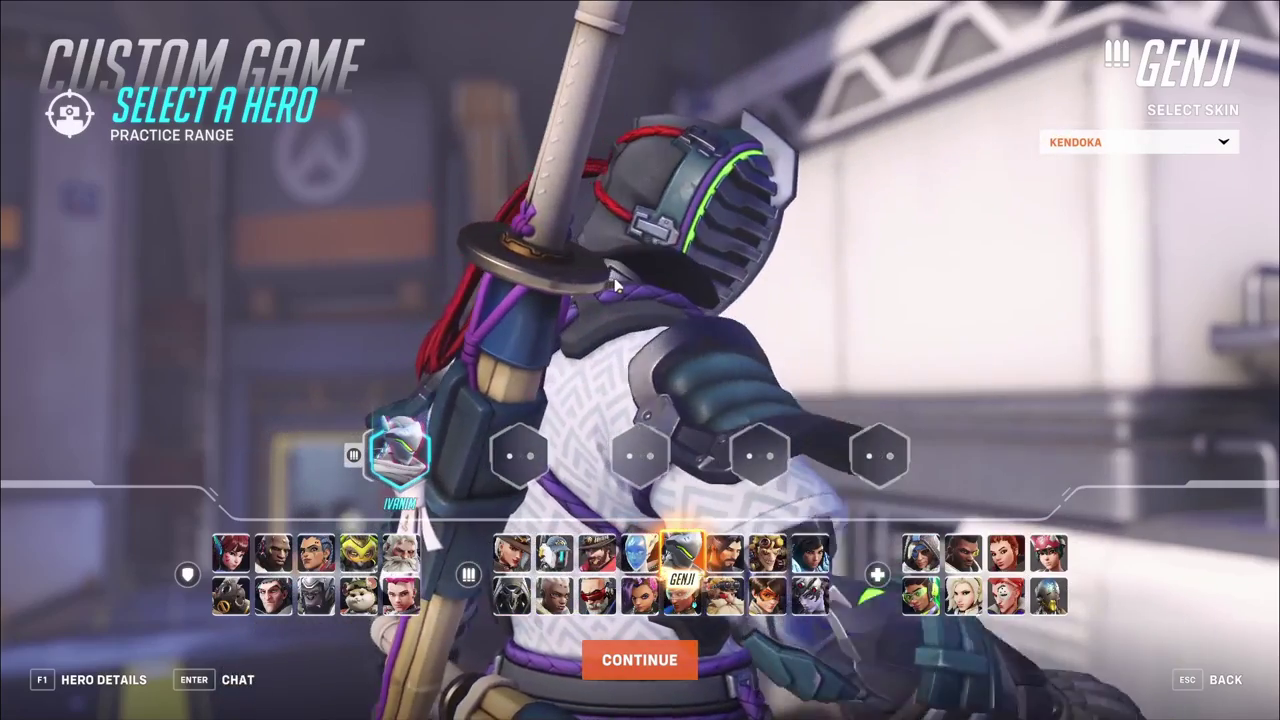
Test controller navigation of the hero roster with the Menu action set, including Torbjörn and Wrecking Ball, and return to the range as Soldier: 76.
key(Left)
key(Left)
key(Right)
key(Right)
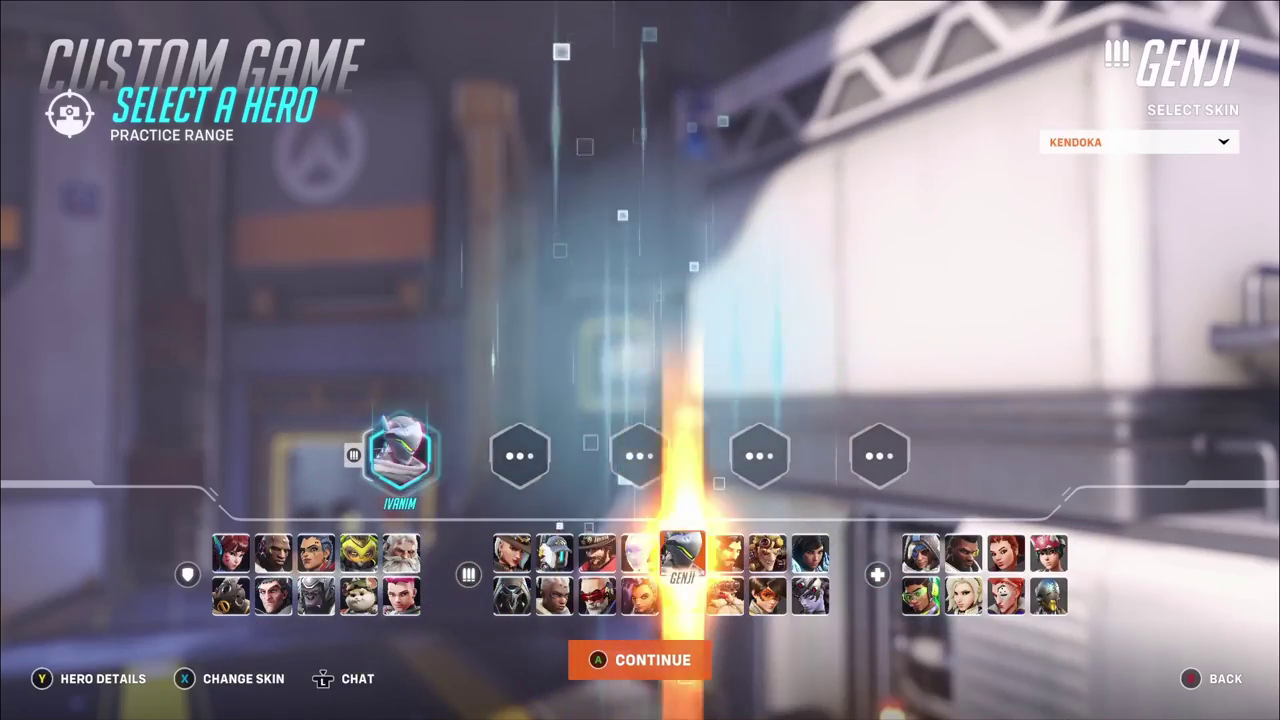
key(Right)
key(Right)
key(Down)
key(Right)
key(Left)
key(Left)
key(Left)
key(Left)
key(Left)
key(Left)
key(Left)
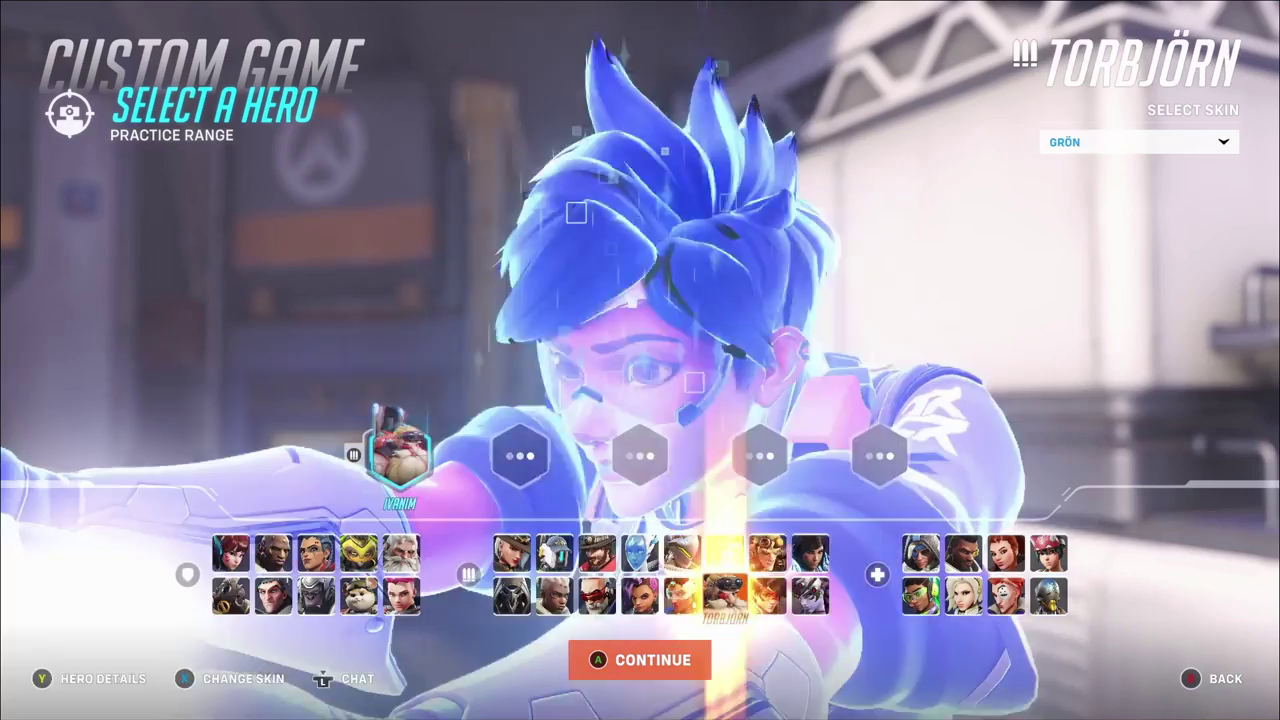
key(Left)
key(Left)
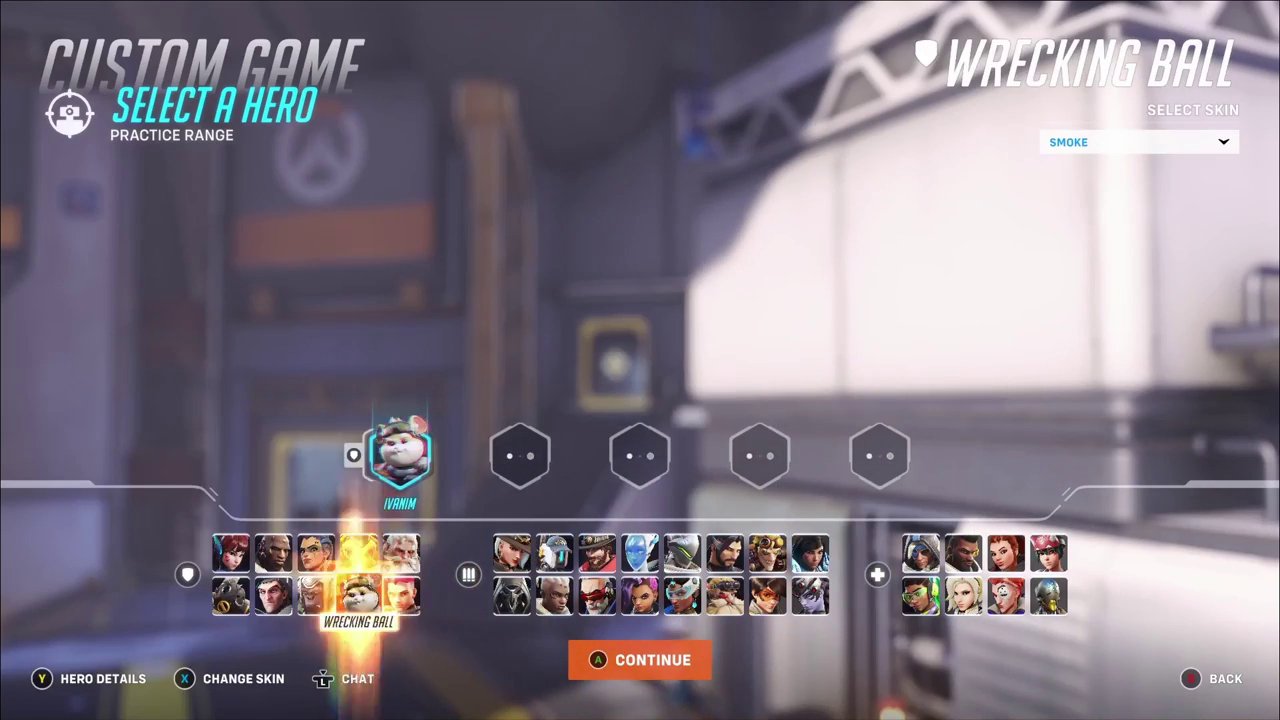
key(Up)
key(Right)
key(Right)
key(Right)
key(Right)
key(Right)
key(Right)
key(Right)
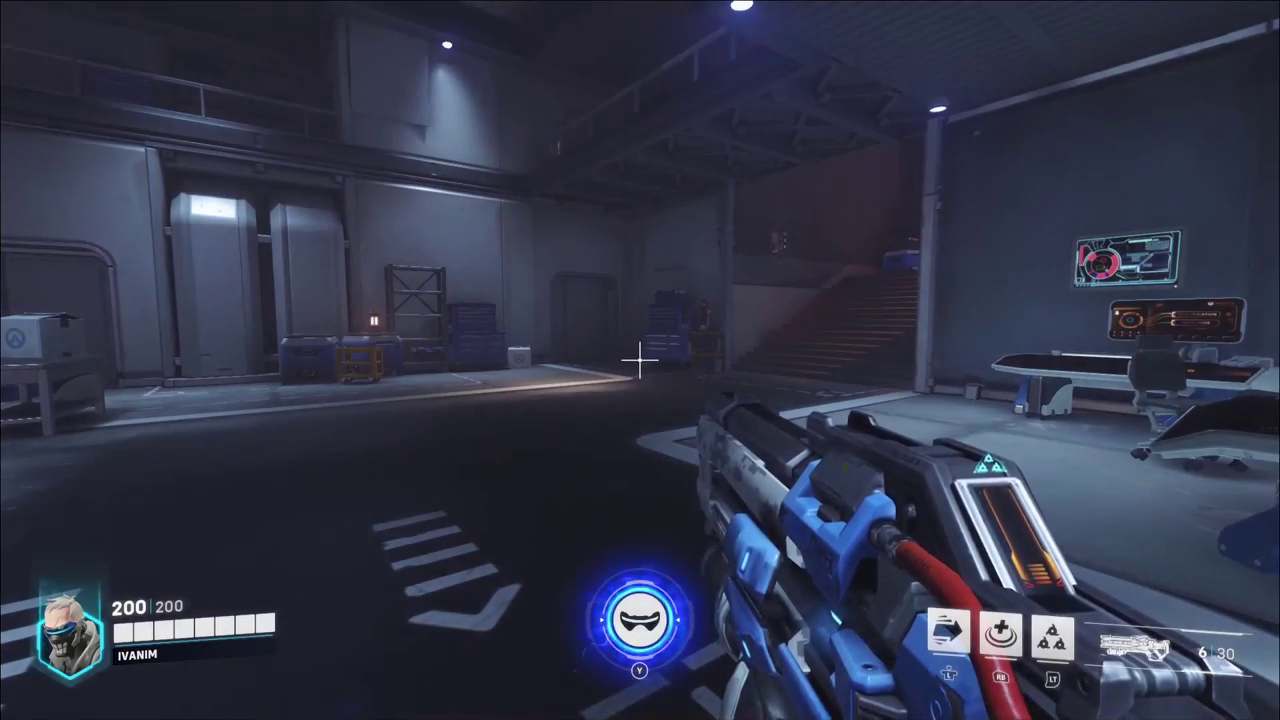
Open the game menu to test controller navigation of its entries, and return to the Practice Range.
key(Escape)
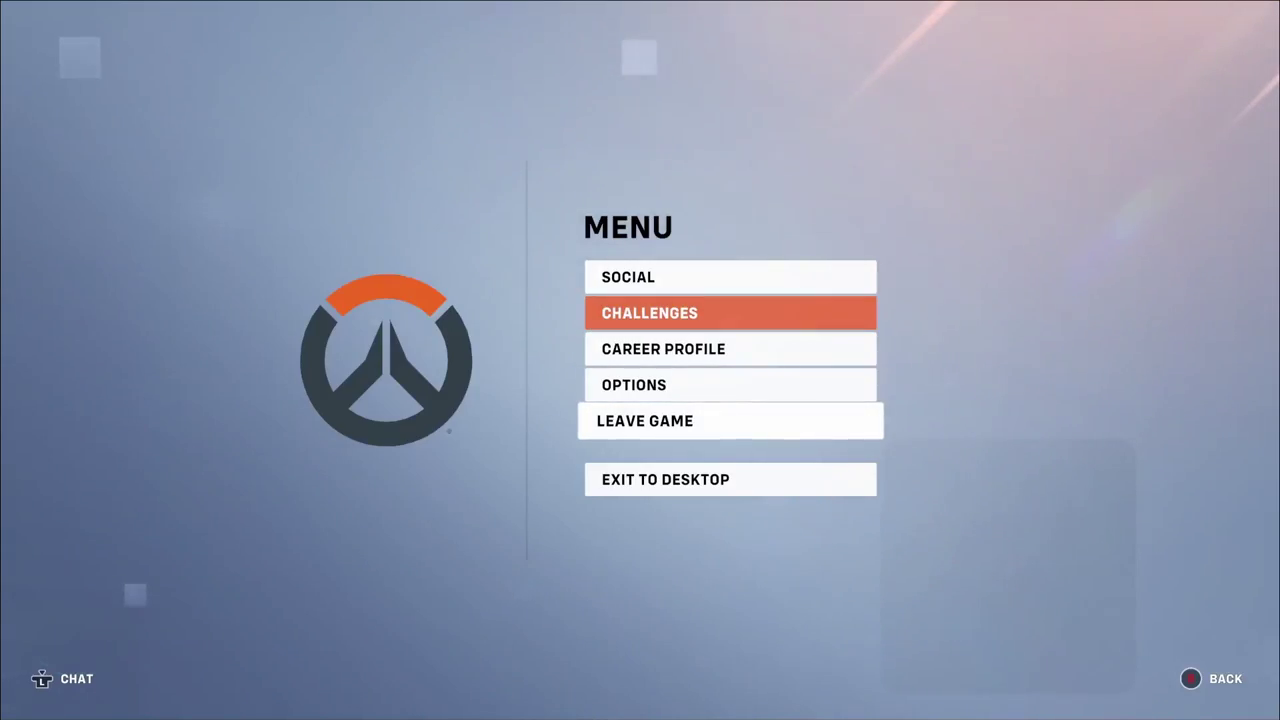
key(Return)
key(Return)
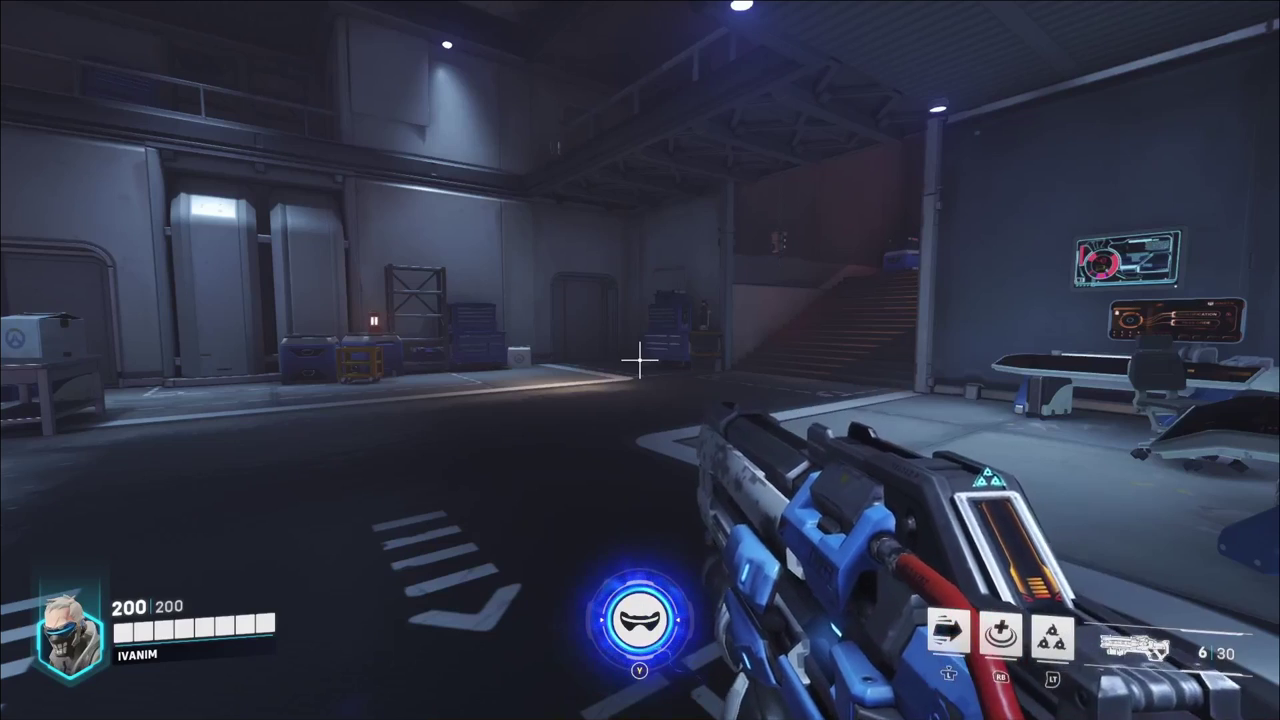